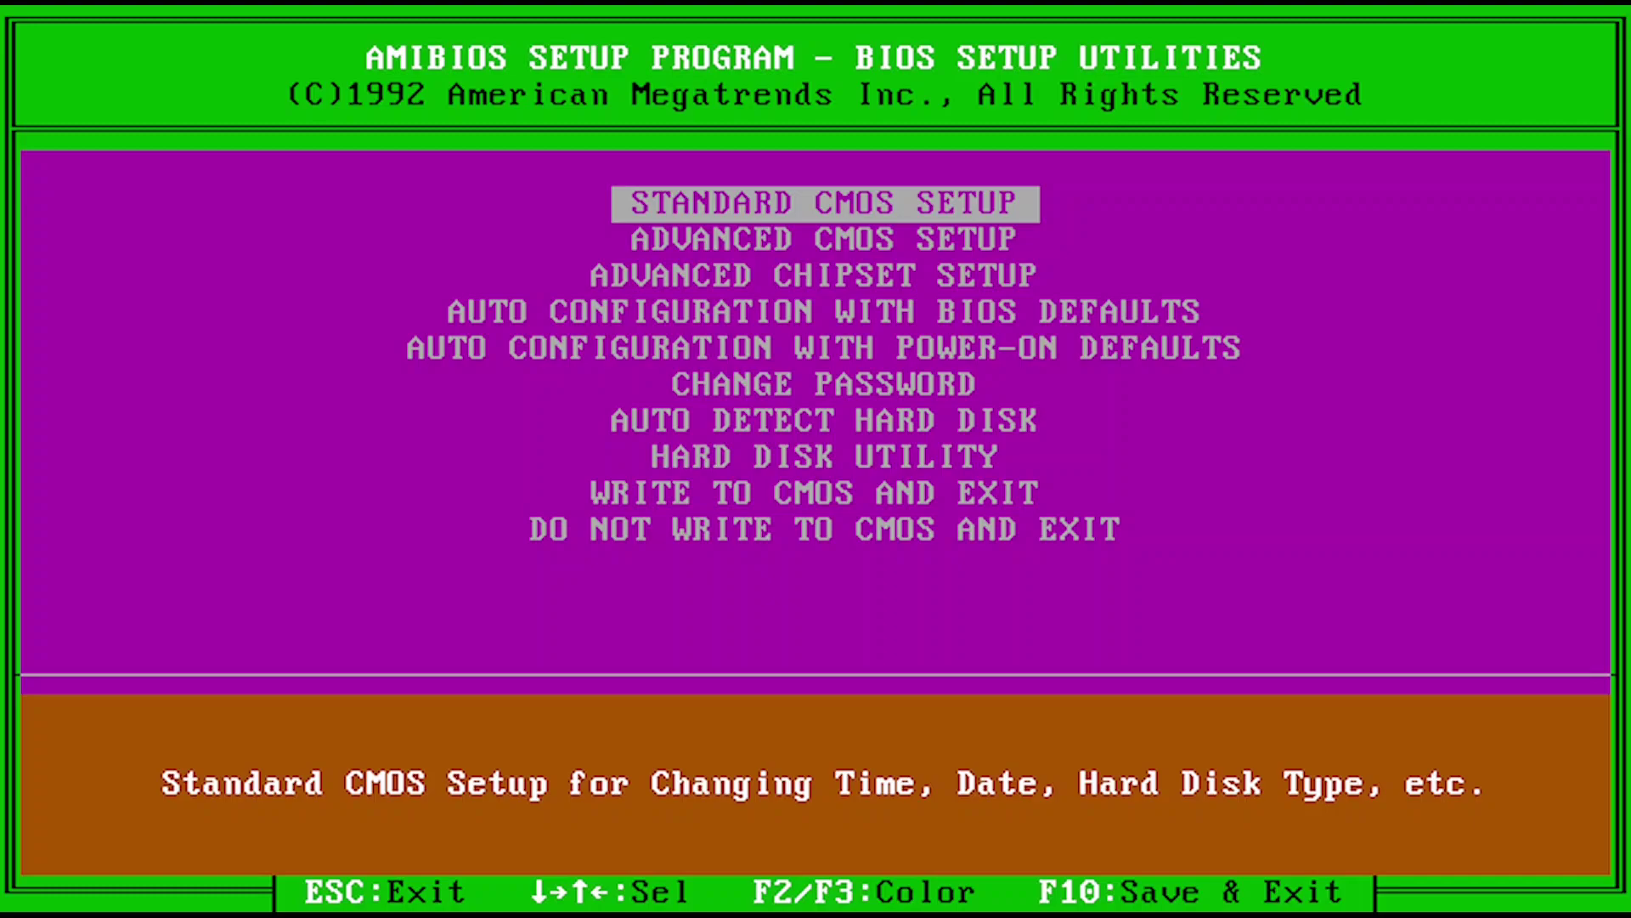
- Auto-detect the hard disk, accepting the 116 MB type 47 parameters for drive C and declining drive D
key("Up")
key("Up")
key("Up")
key("Up")
key("Up")
key("Up")
key("Up")
key("Up")
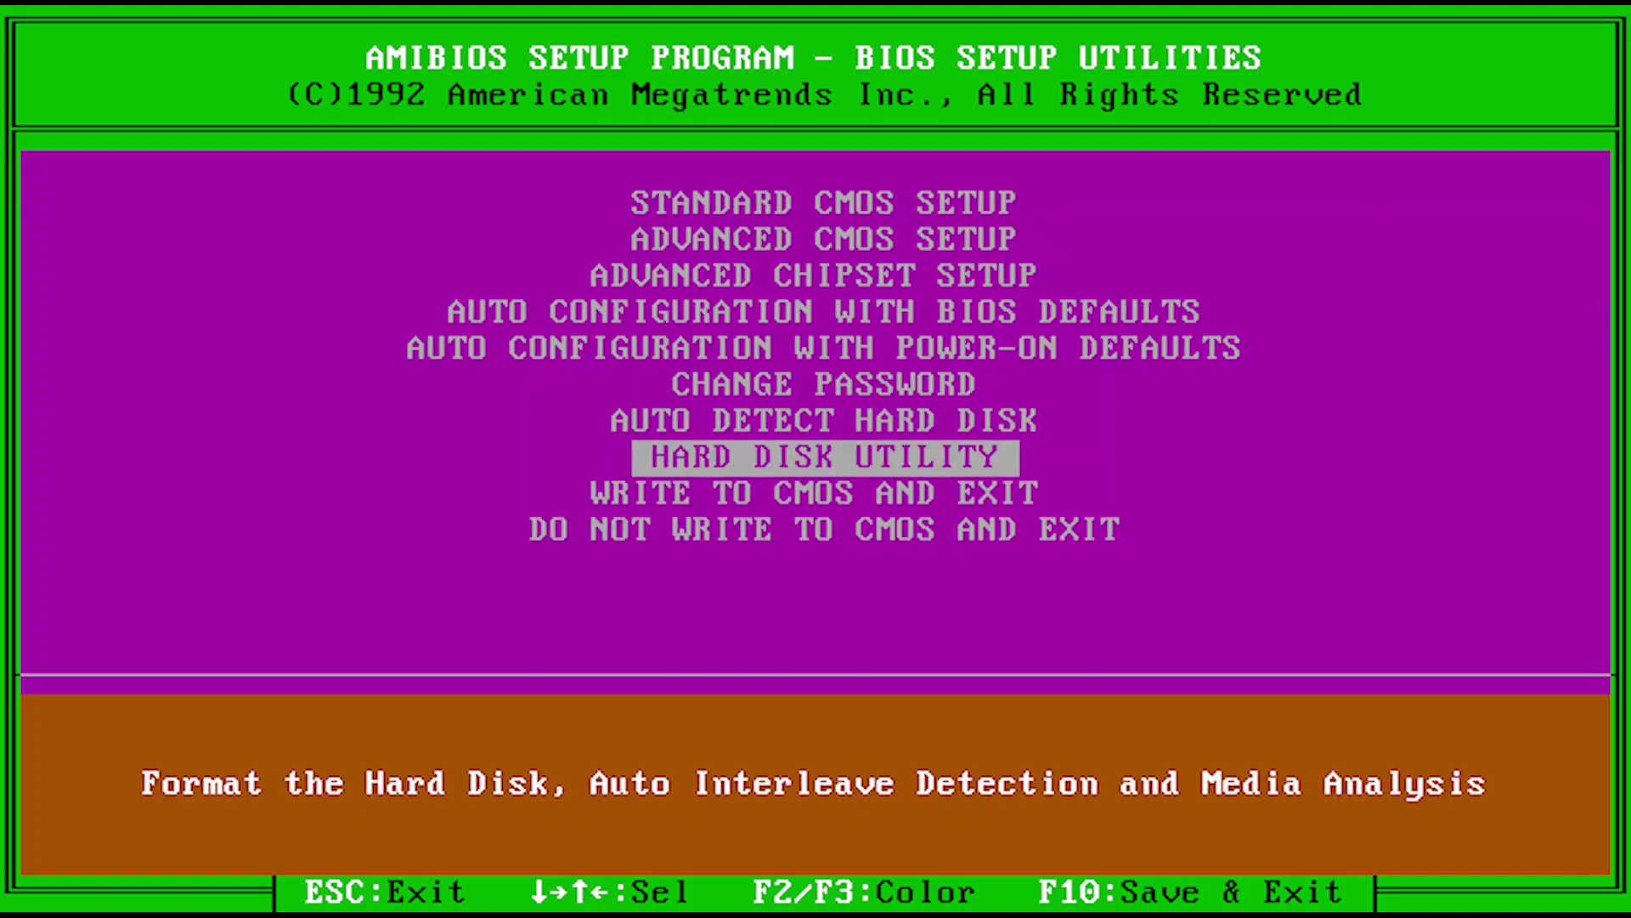
key("Up")
key("Up")
key("Down")
key("Down")
key("Down")
key("Down")
key("Down")
key("Down")
key("Down")
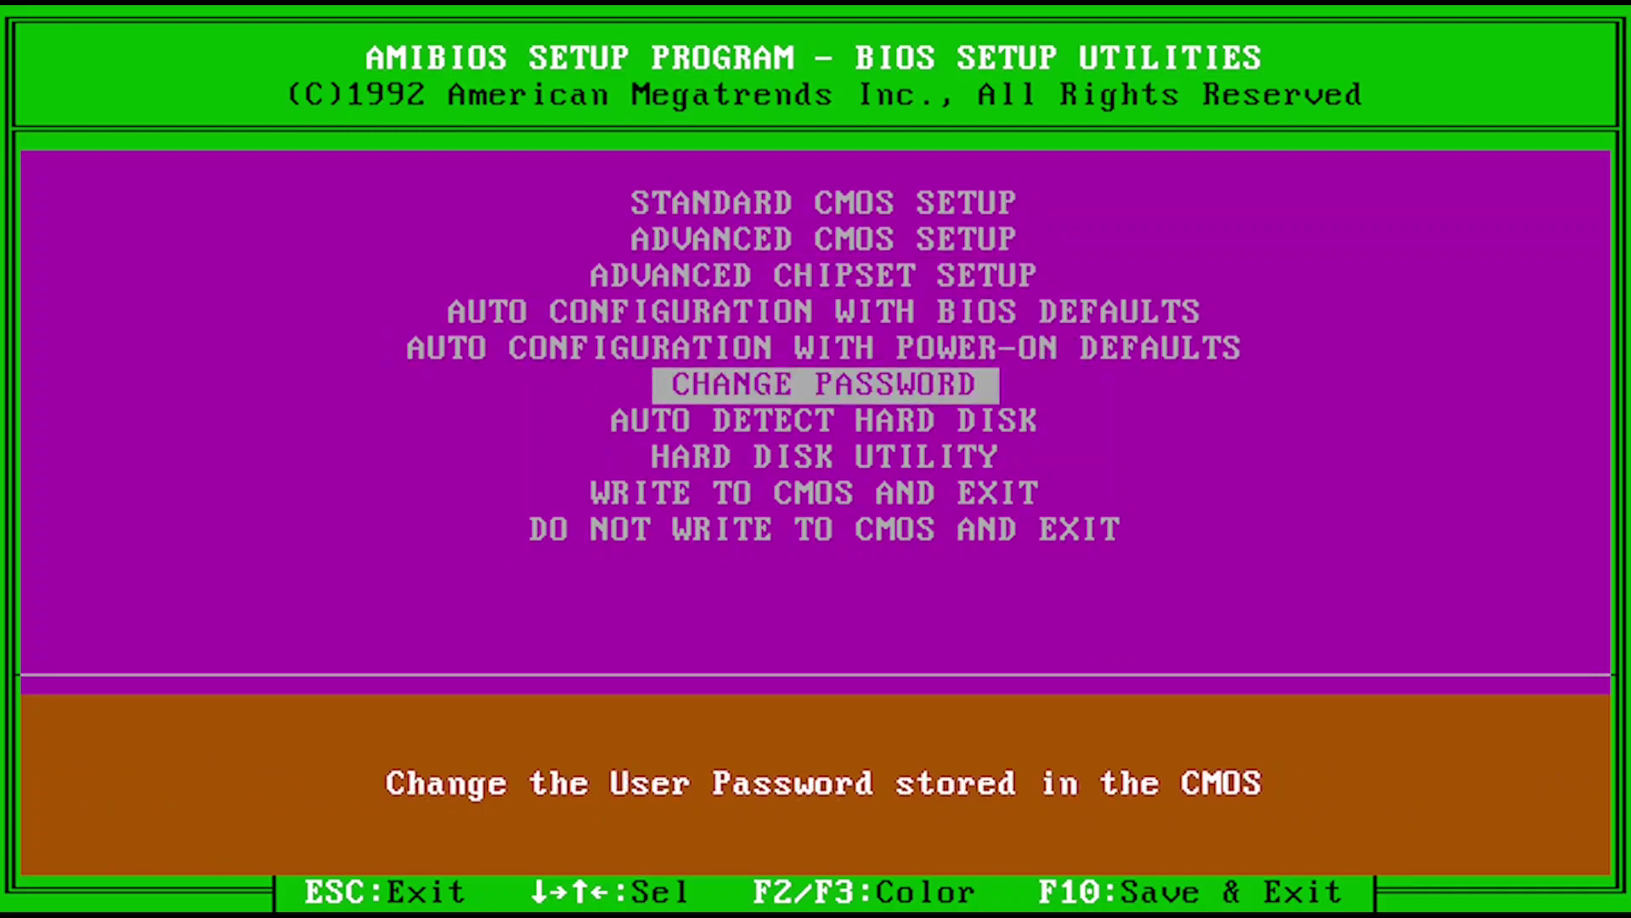
key("Up")
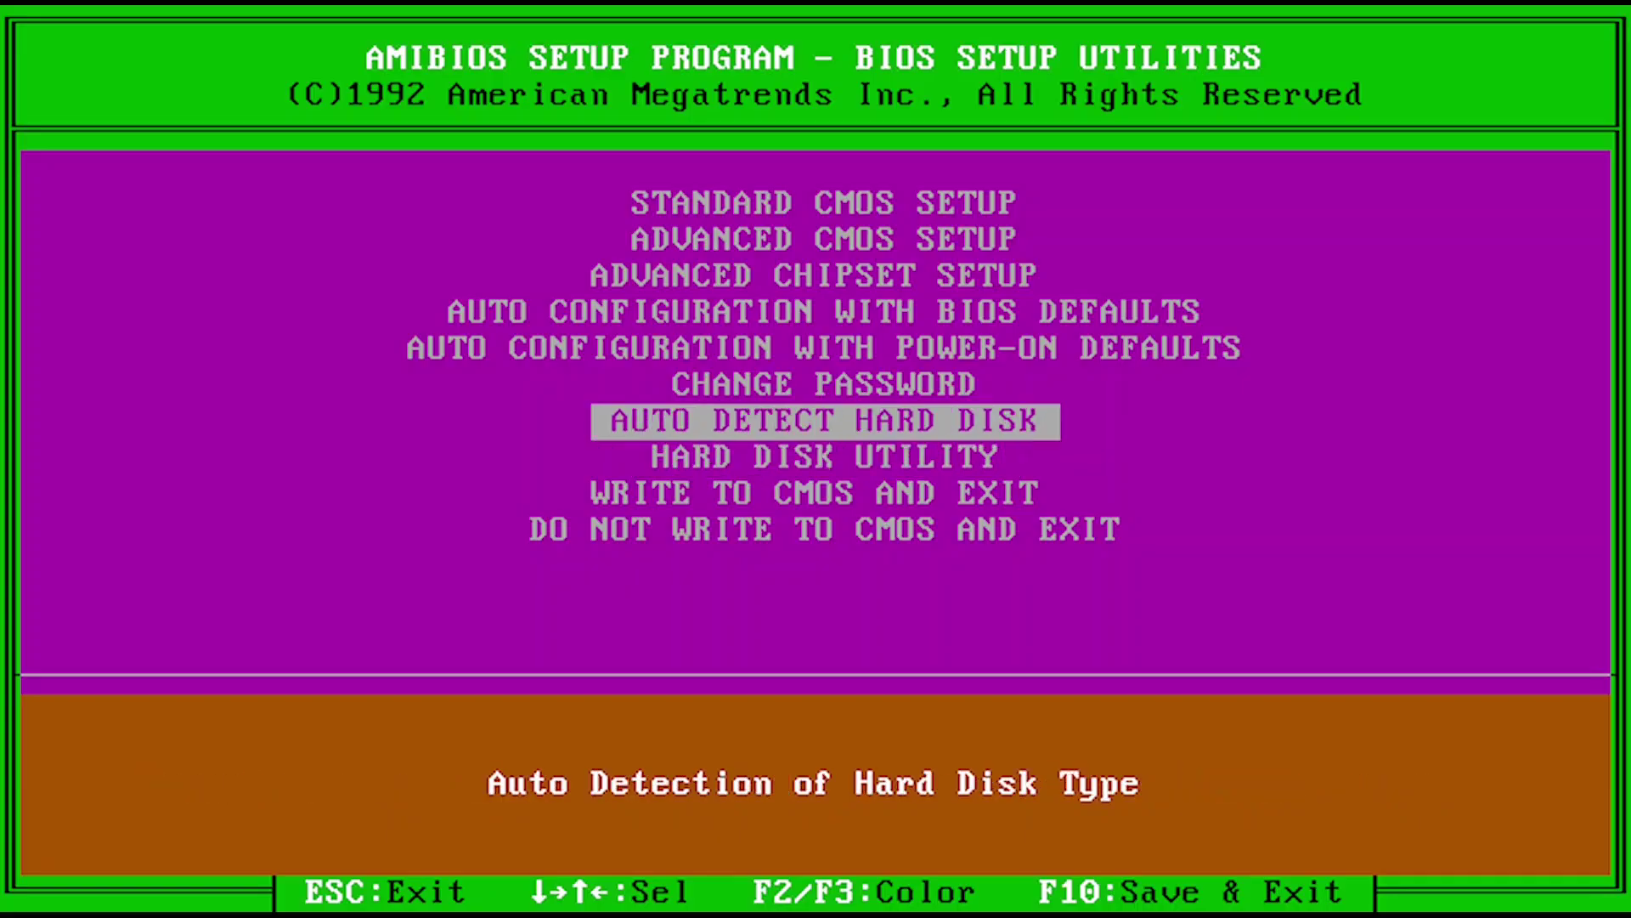
key("Return")
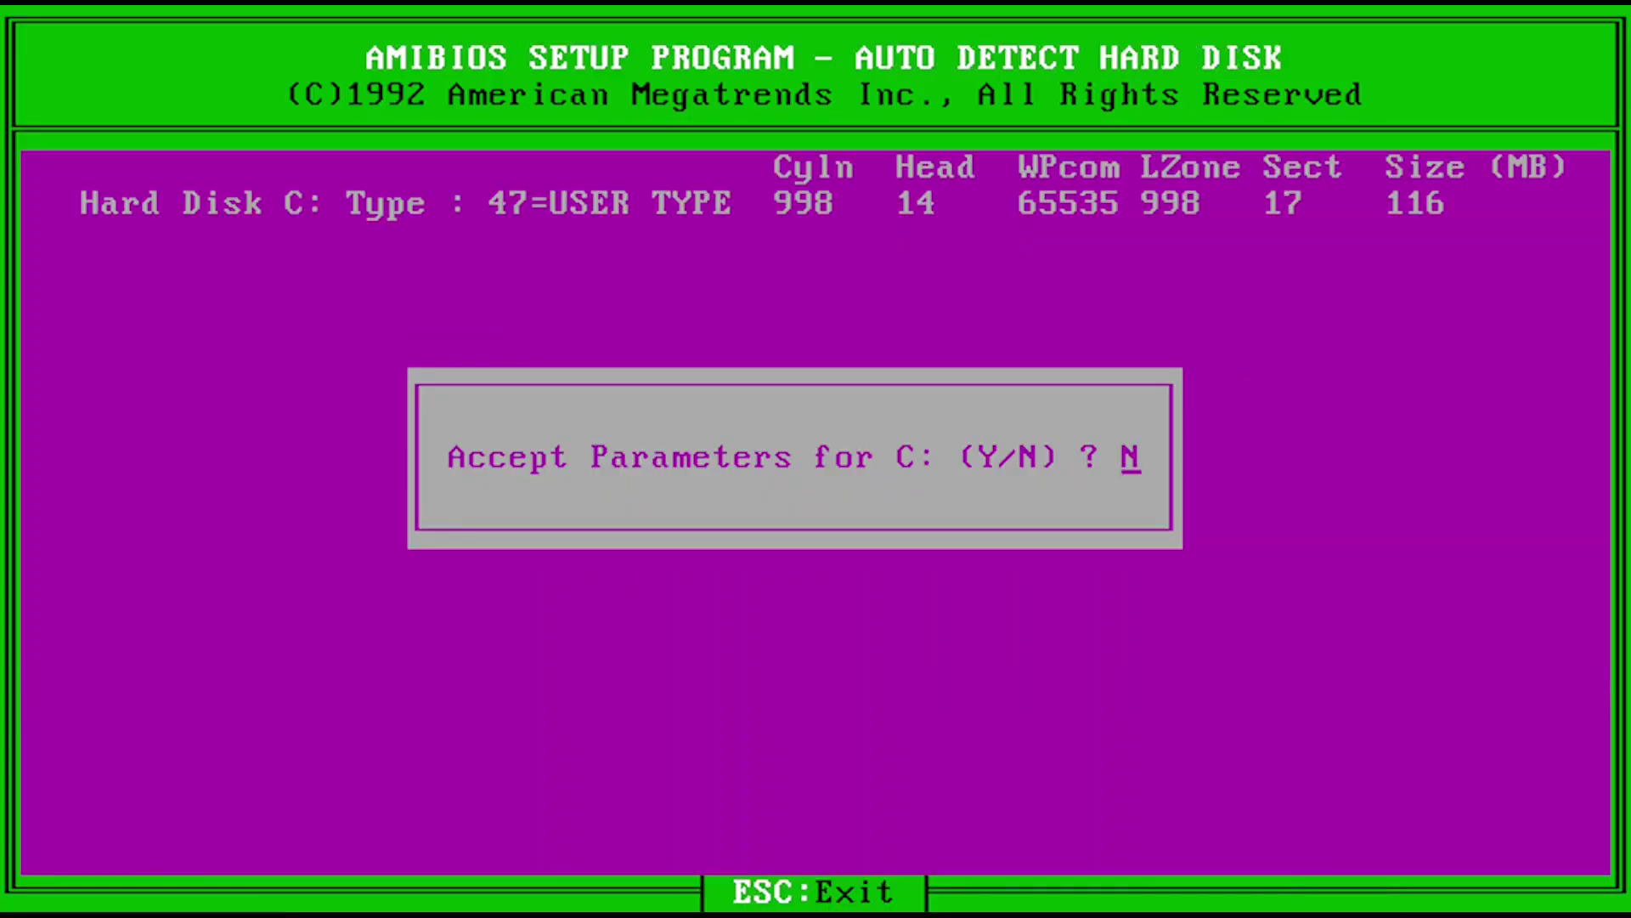
key("y")
key("Return")
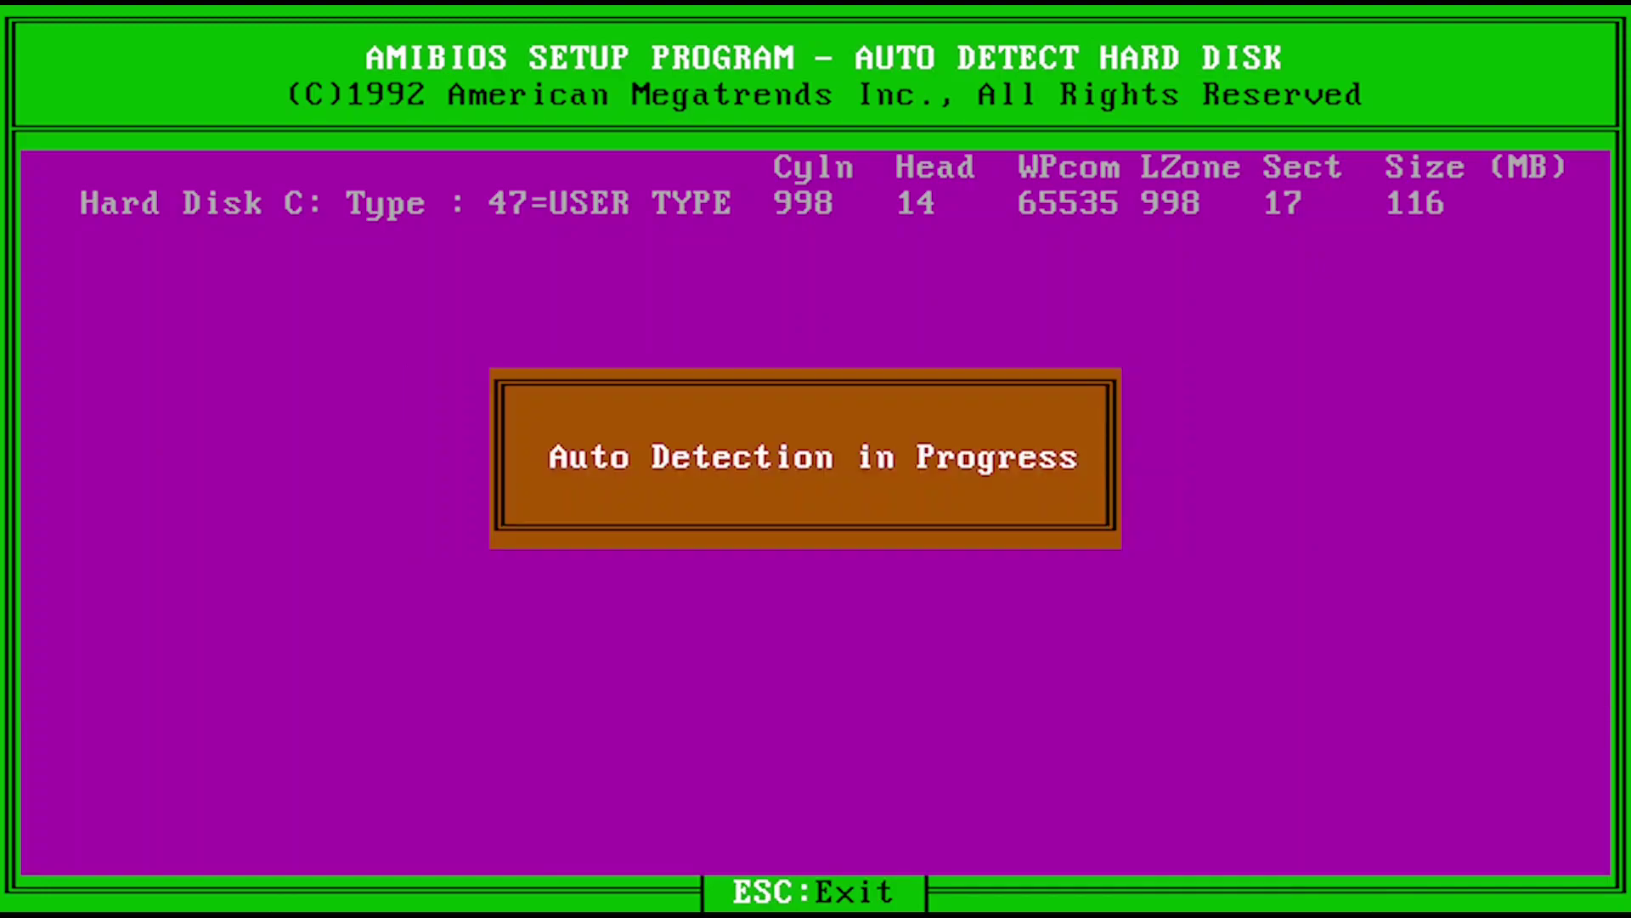
key("Return")
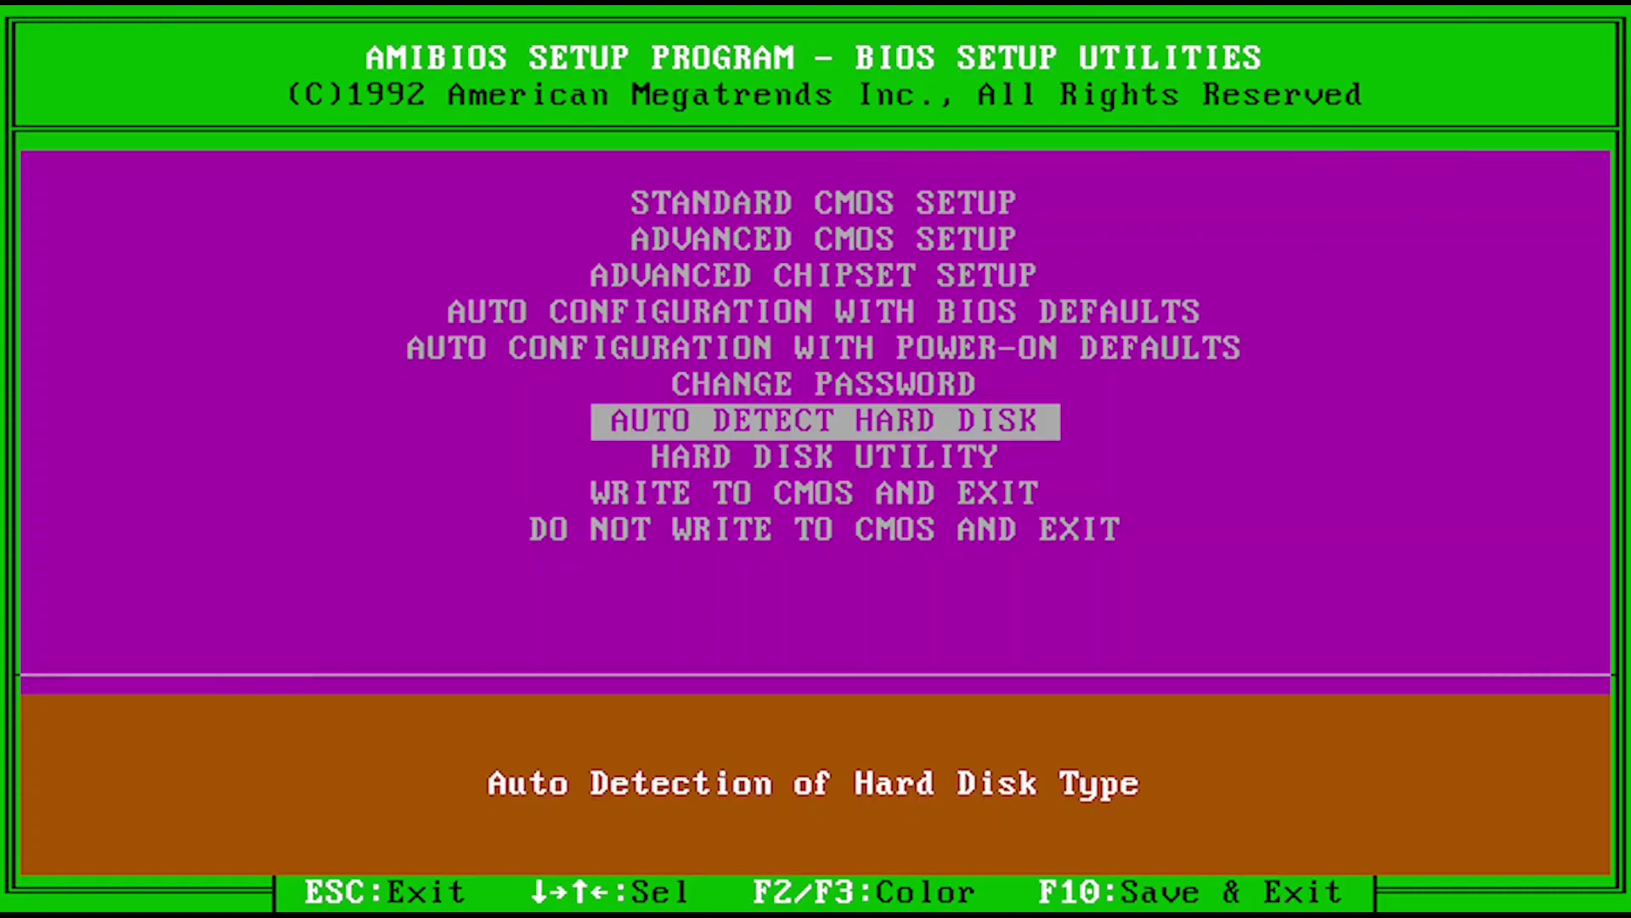
key("Up")
key("Up")
key("Up")
key("Up")
key("Up")
key("Up")
- In Standard CMOS Setup, set floppy A to 1.44 MB 3½-inch and floppy B to 1.2 MB 5¼-inch
key("Return")
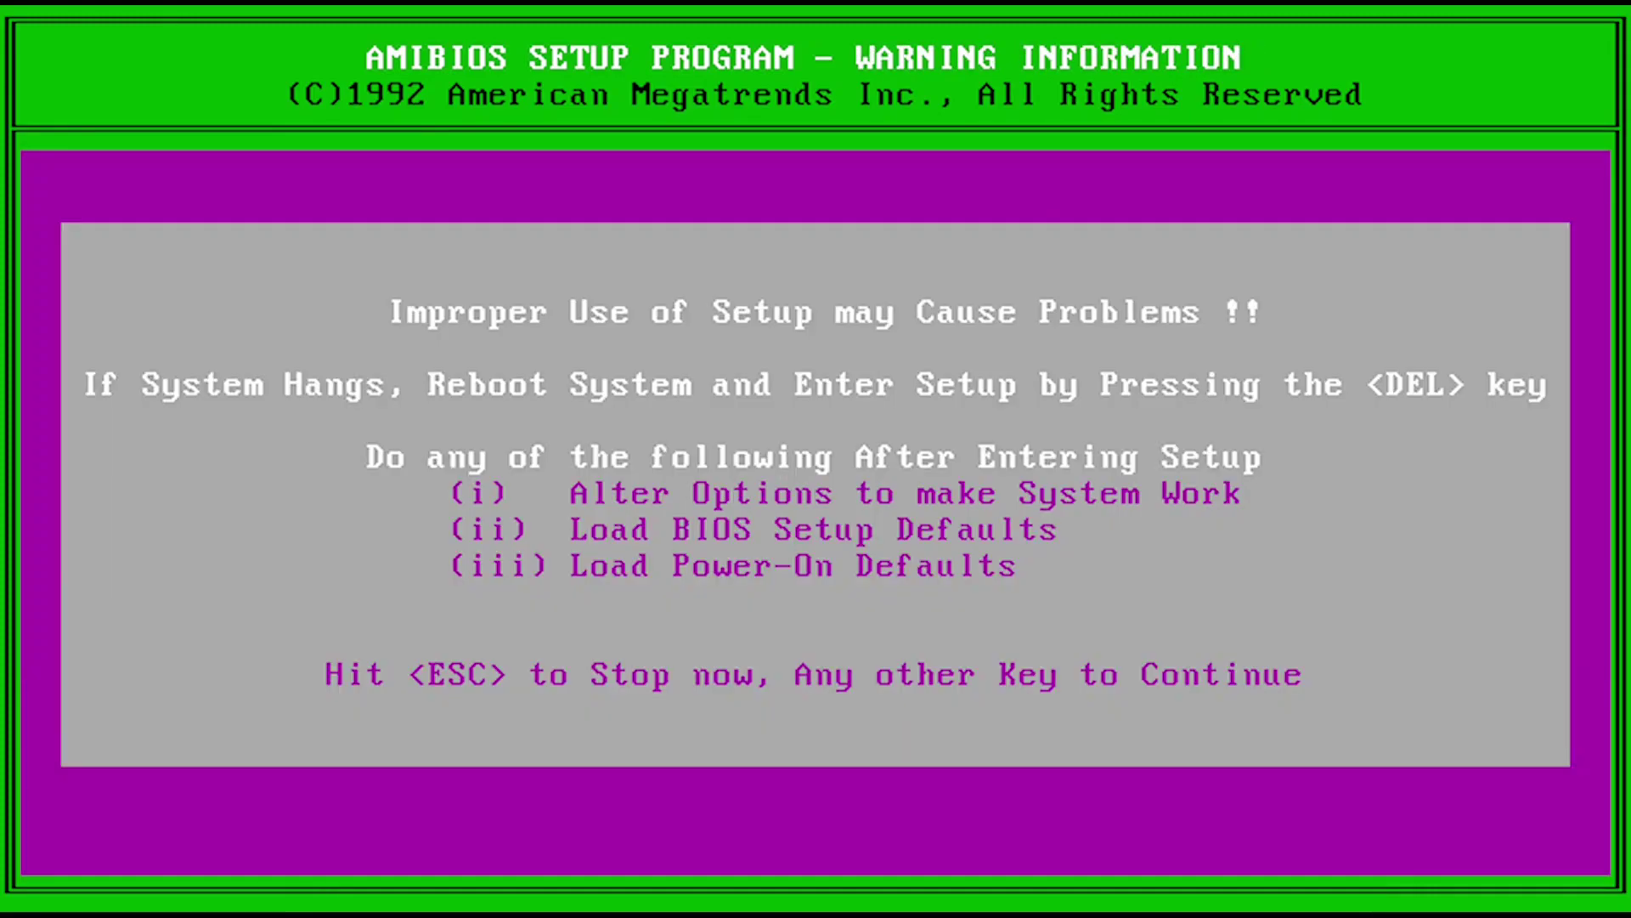
key("Return")
key("Right")
key("Down")
key("Left")
key("Down")
key("Down")
key("Down")
key("Down")
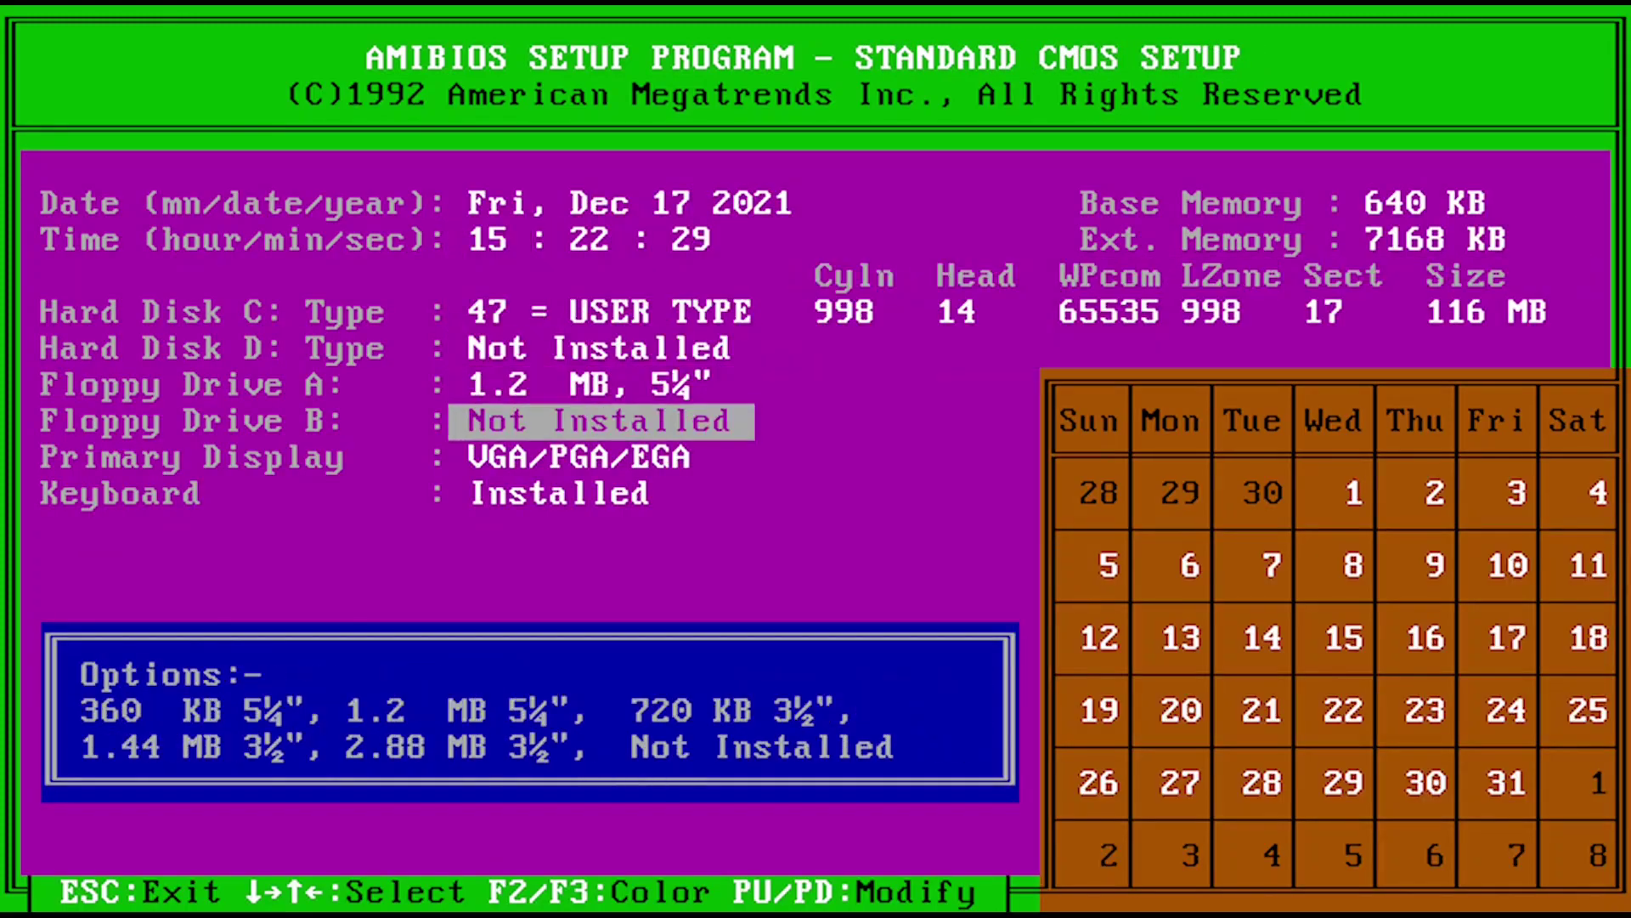
key("Up")
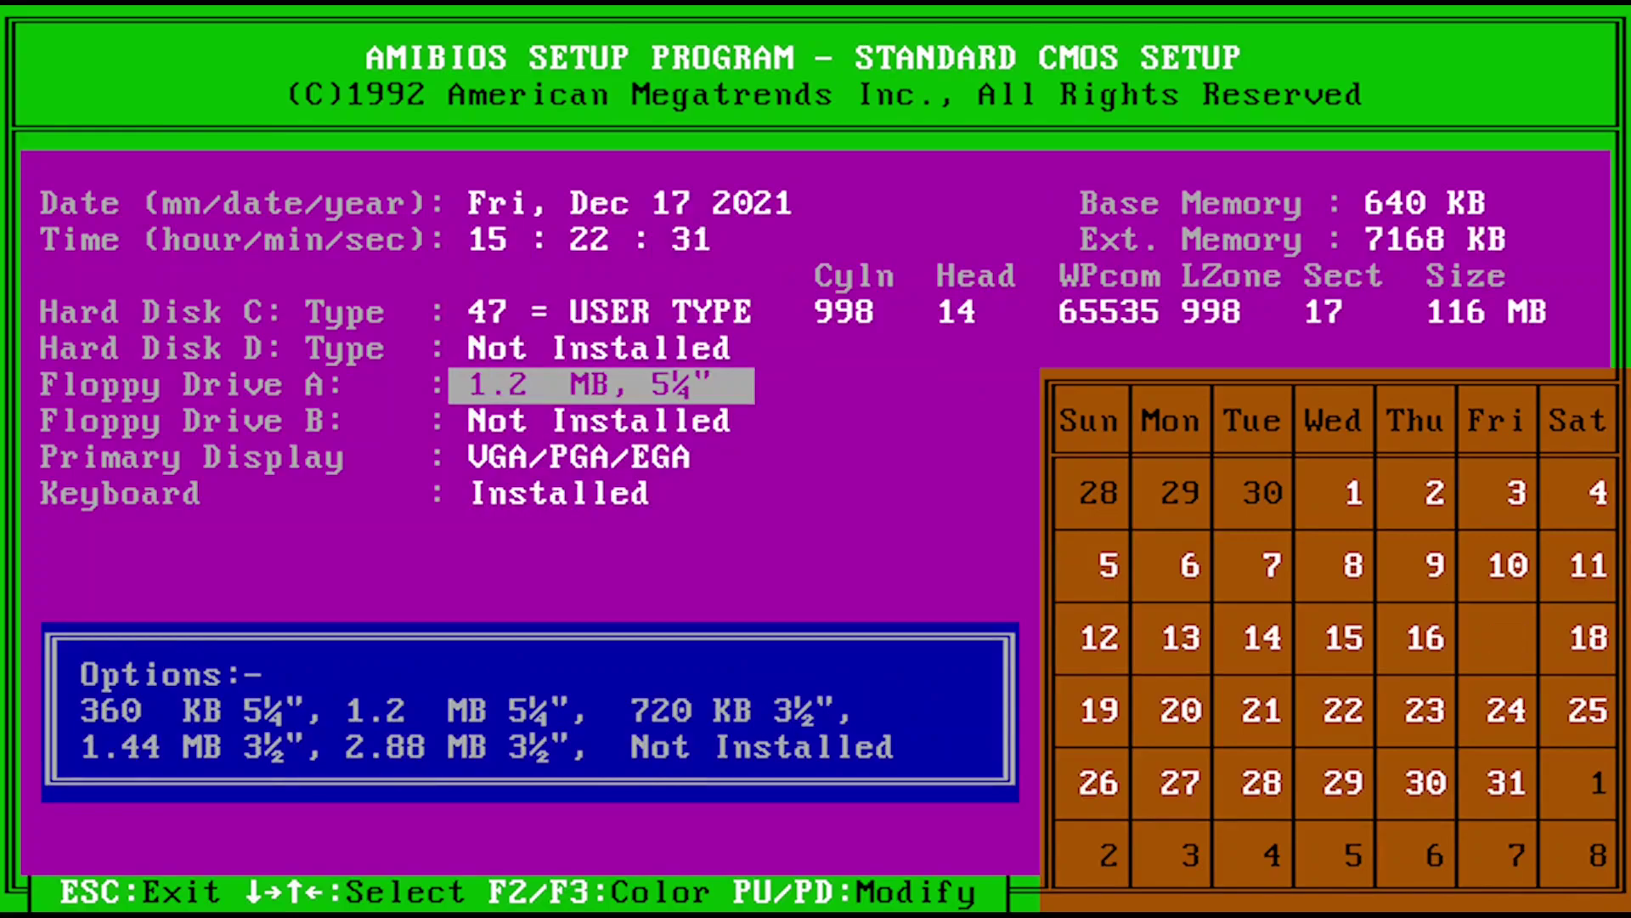
key("Page_Up")
key("Page_Up")
key("Page_Up")
key("Page_Up")
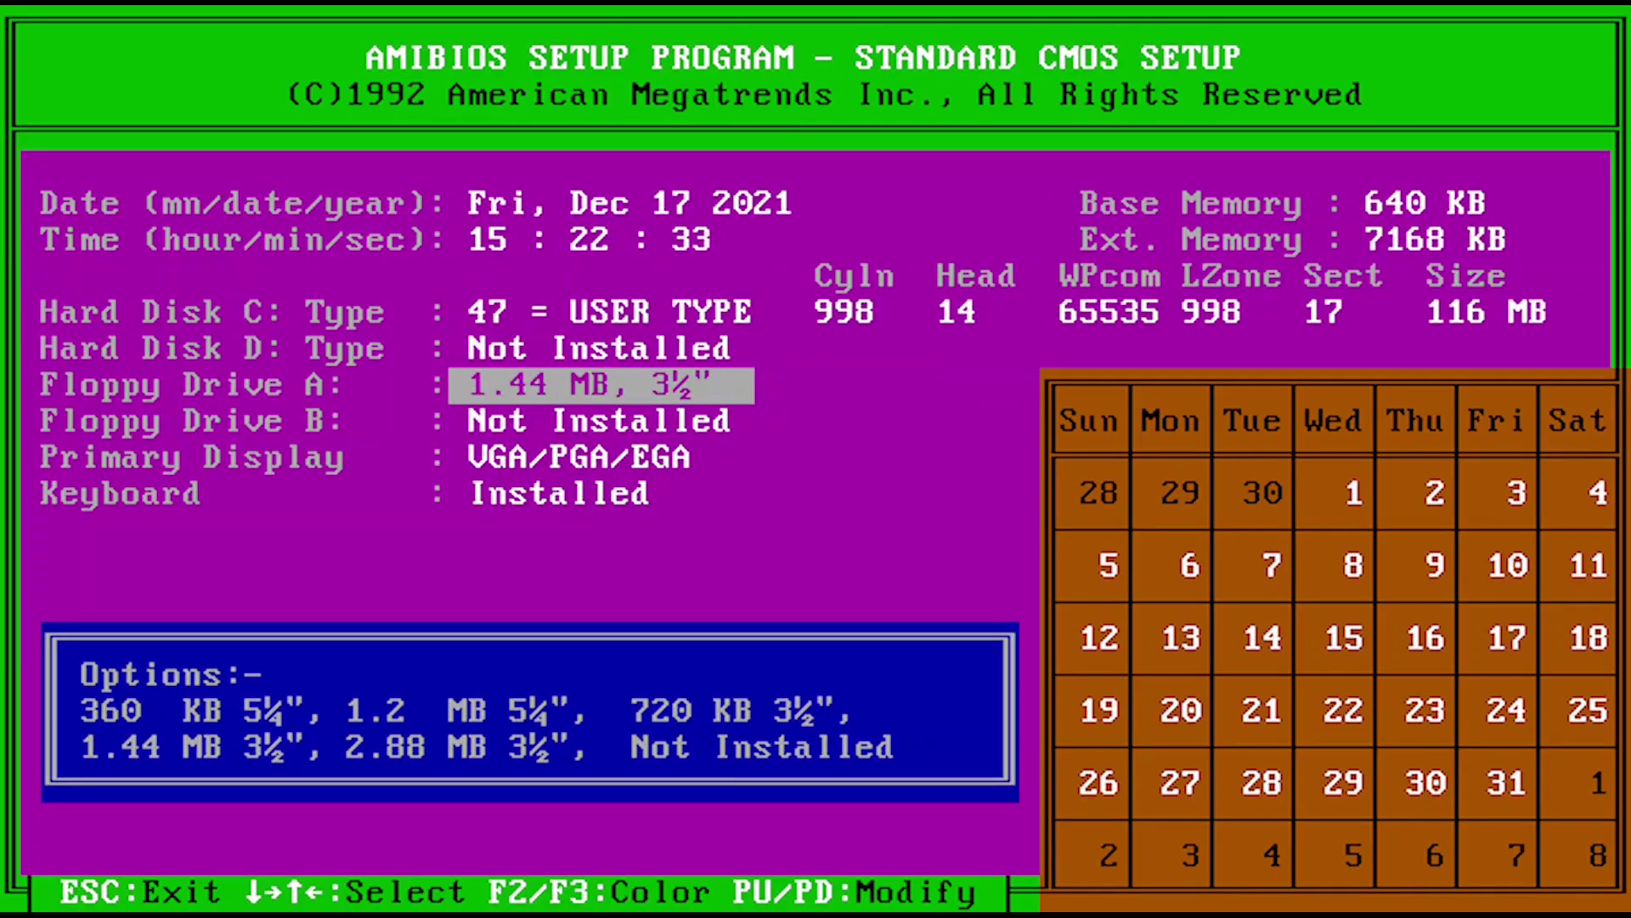
key("Down")
key("Page_Down")
key("Page_Down")
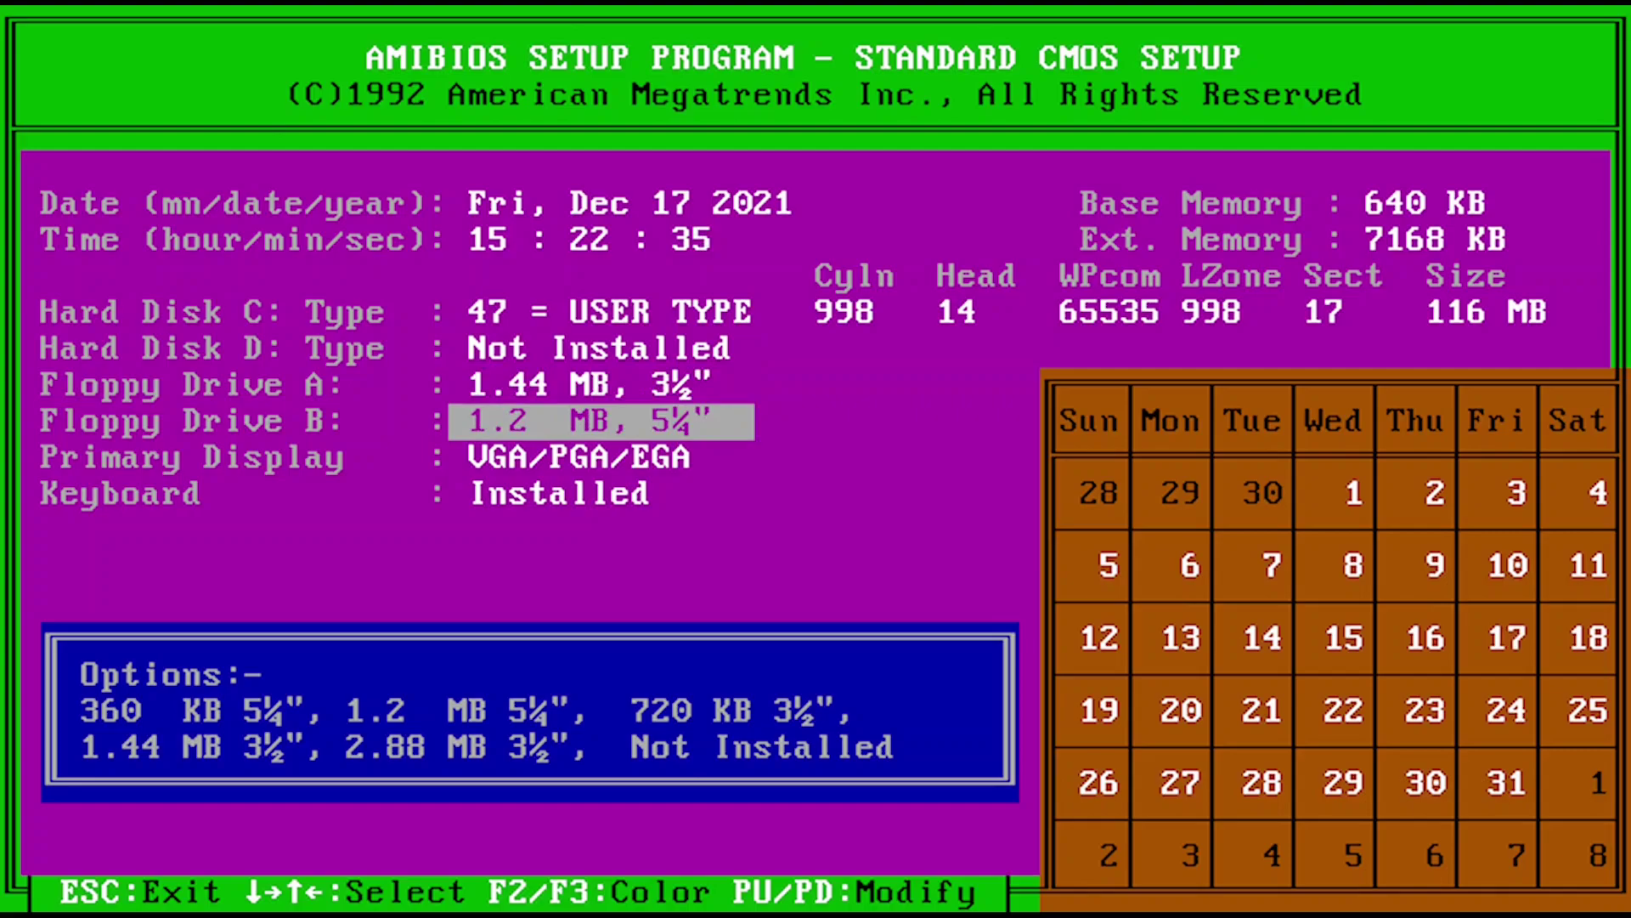
key("Escape")
- View the Advanced CMOS Setup screen and return to the main menu
key("Down")
key("Return")
key("Return")
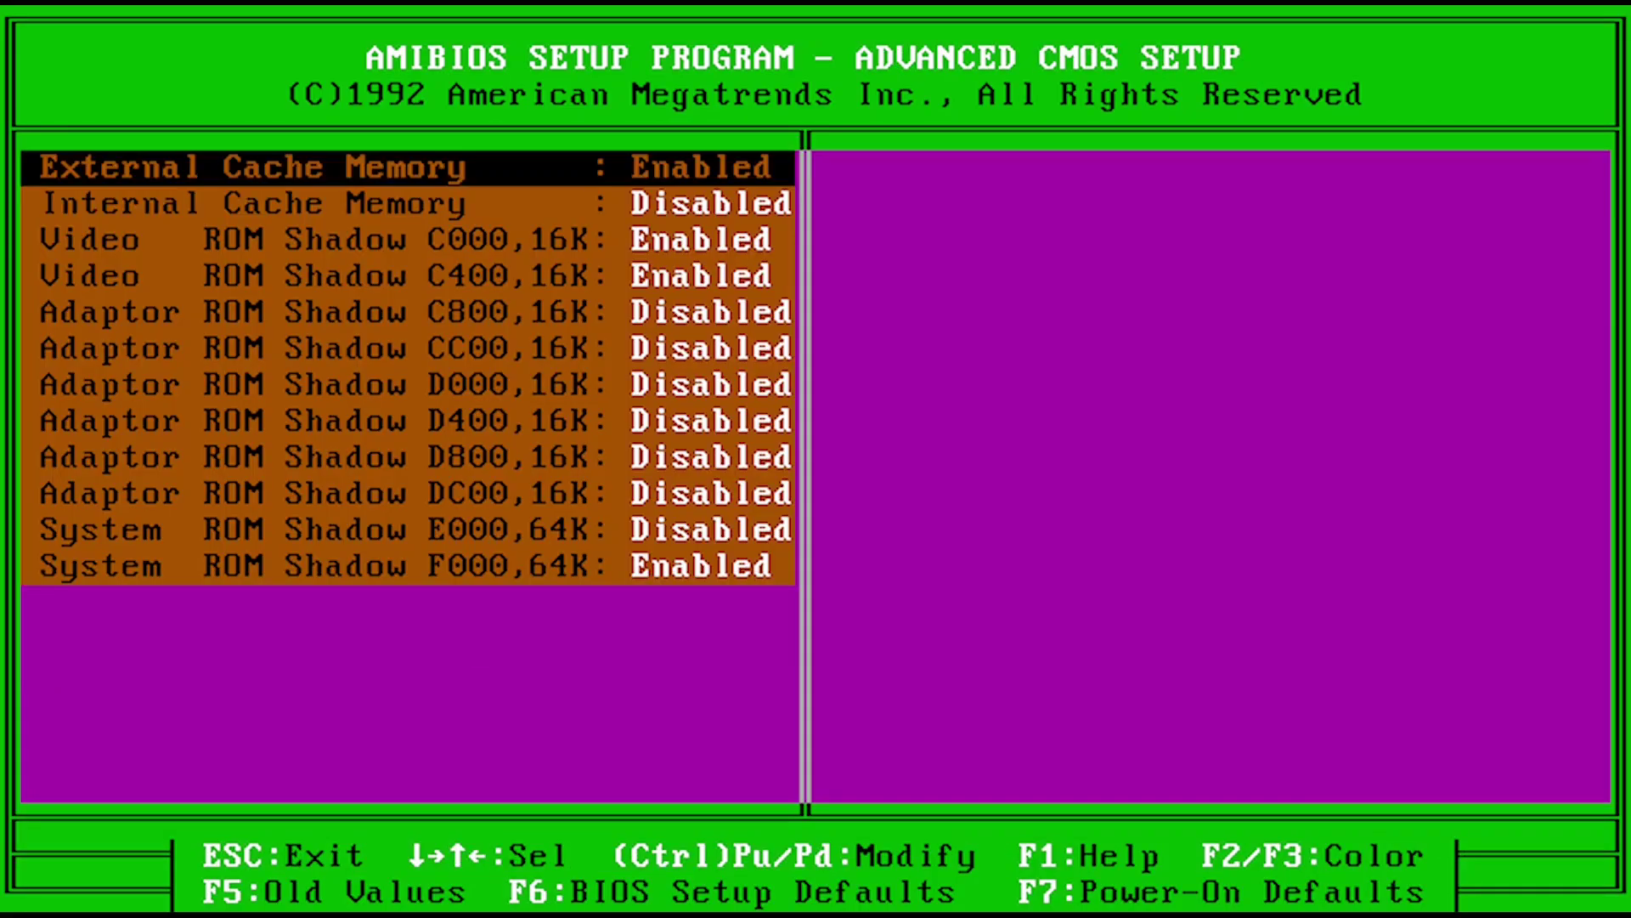
key("Down")
key("Escape")
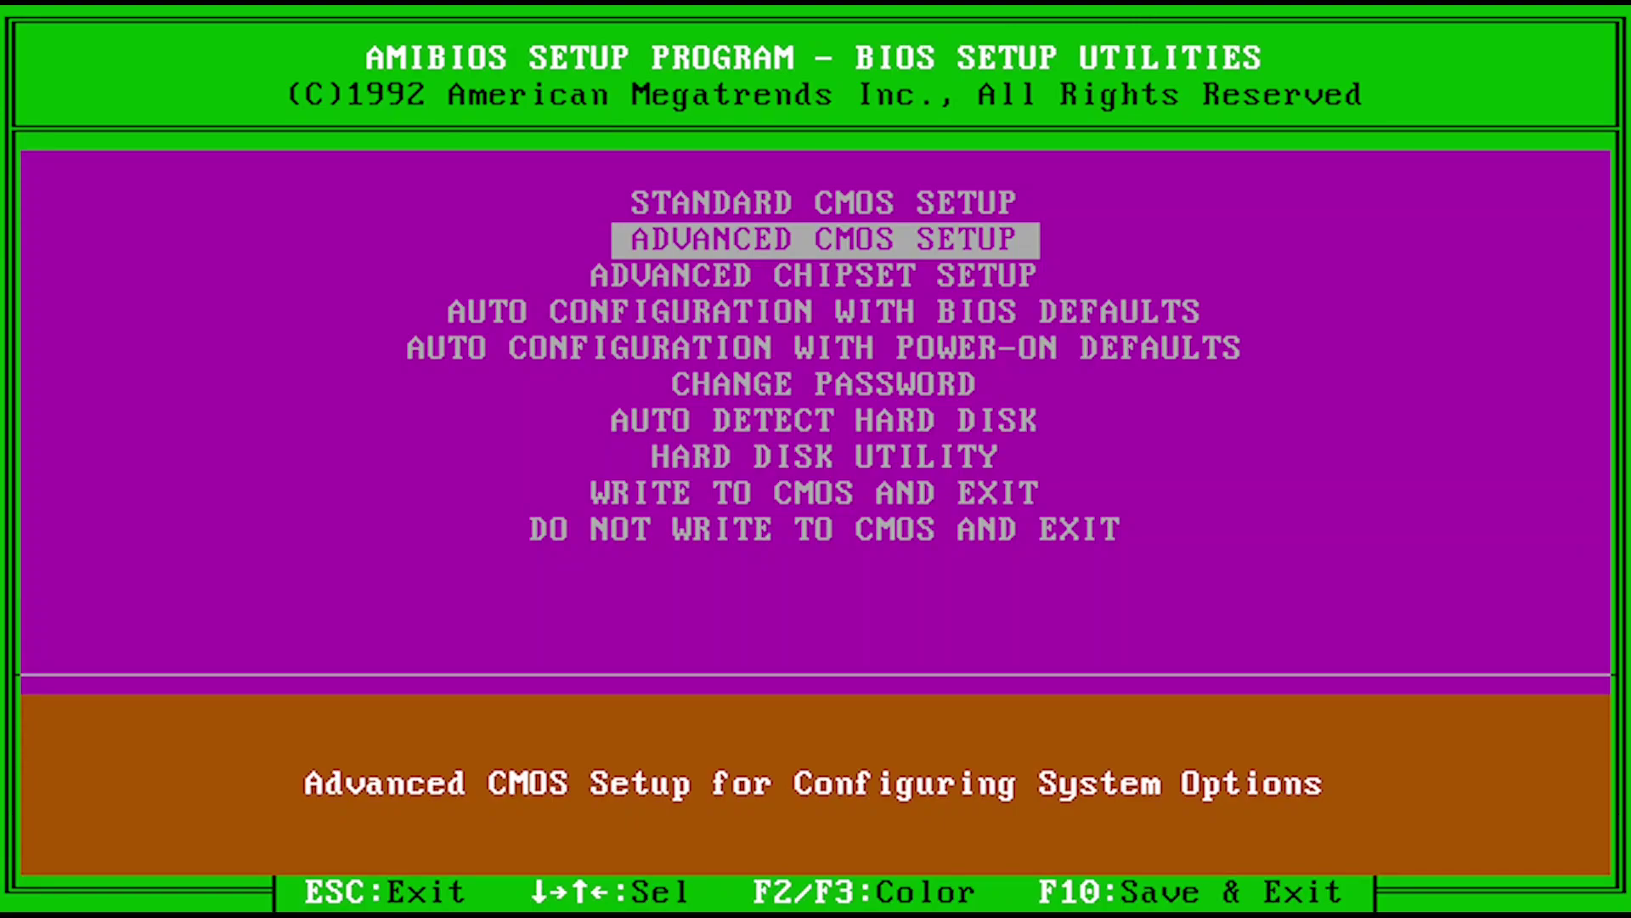
- Write the new settings to CMOS and exit Setup, rebooting the machine
key("F10")
type("Y")
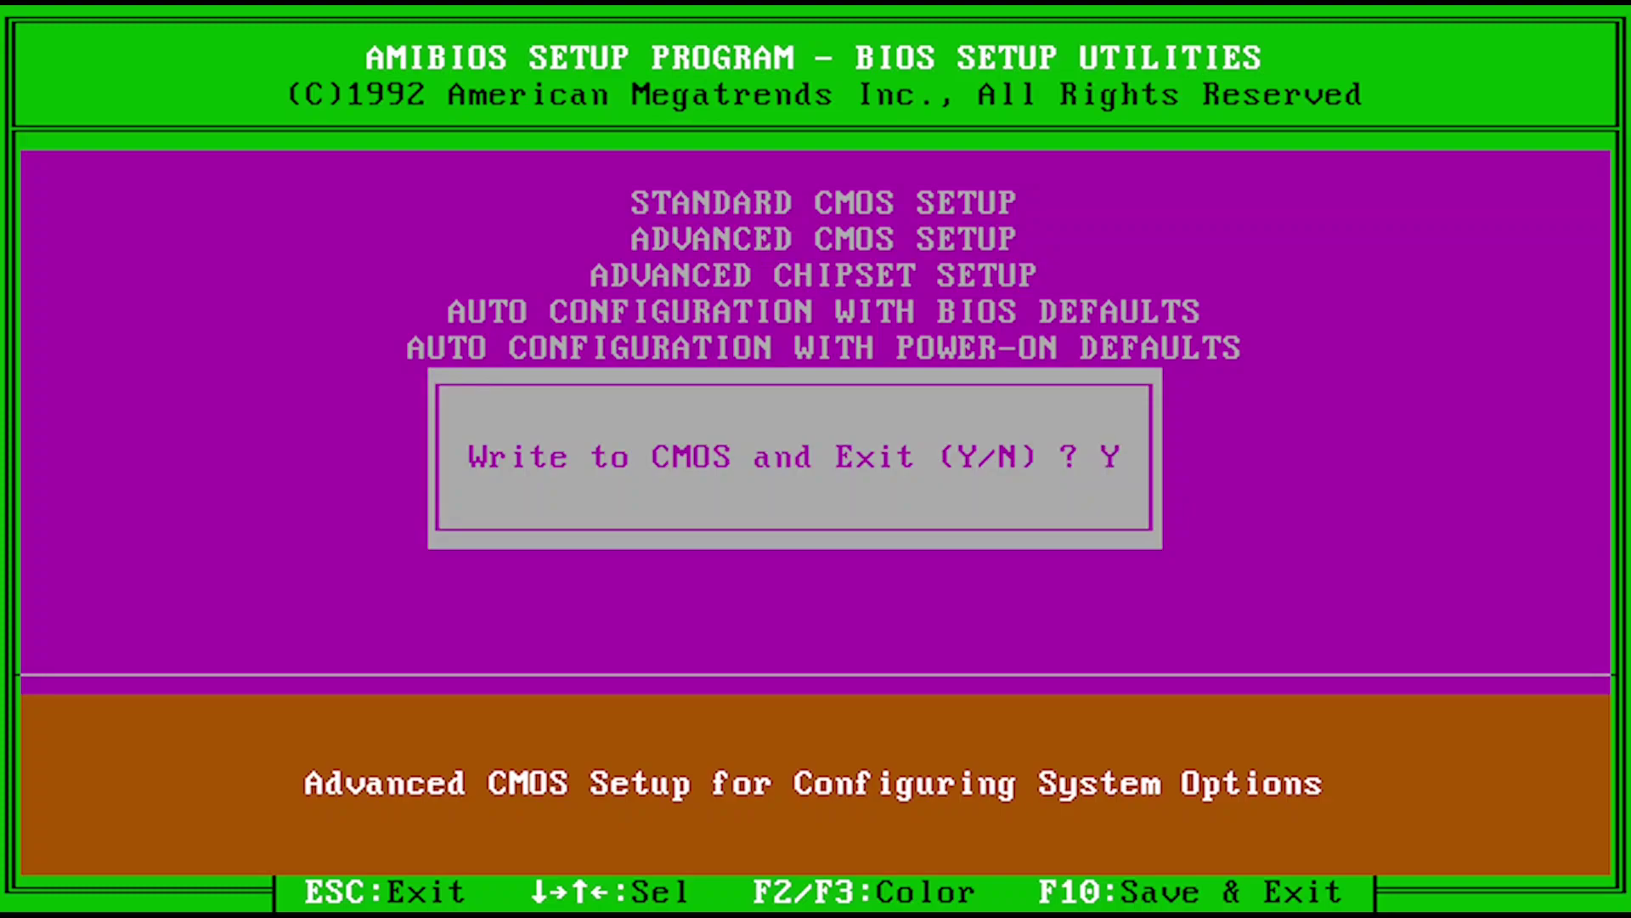
key("Return")
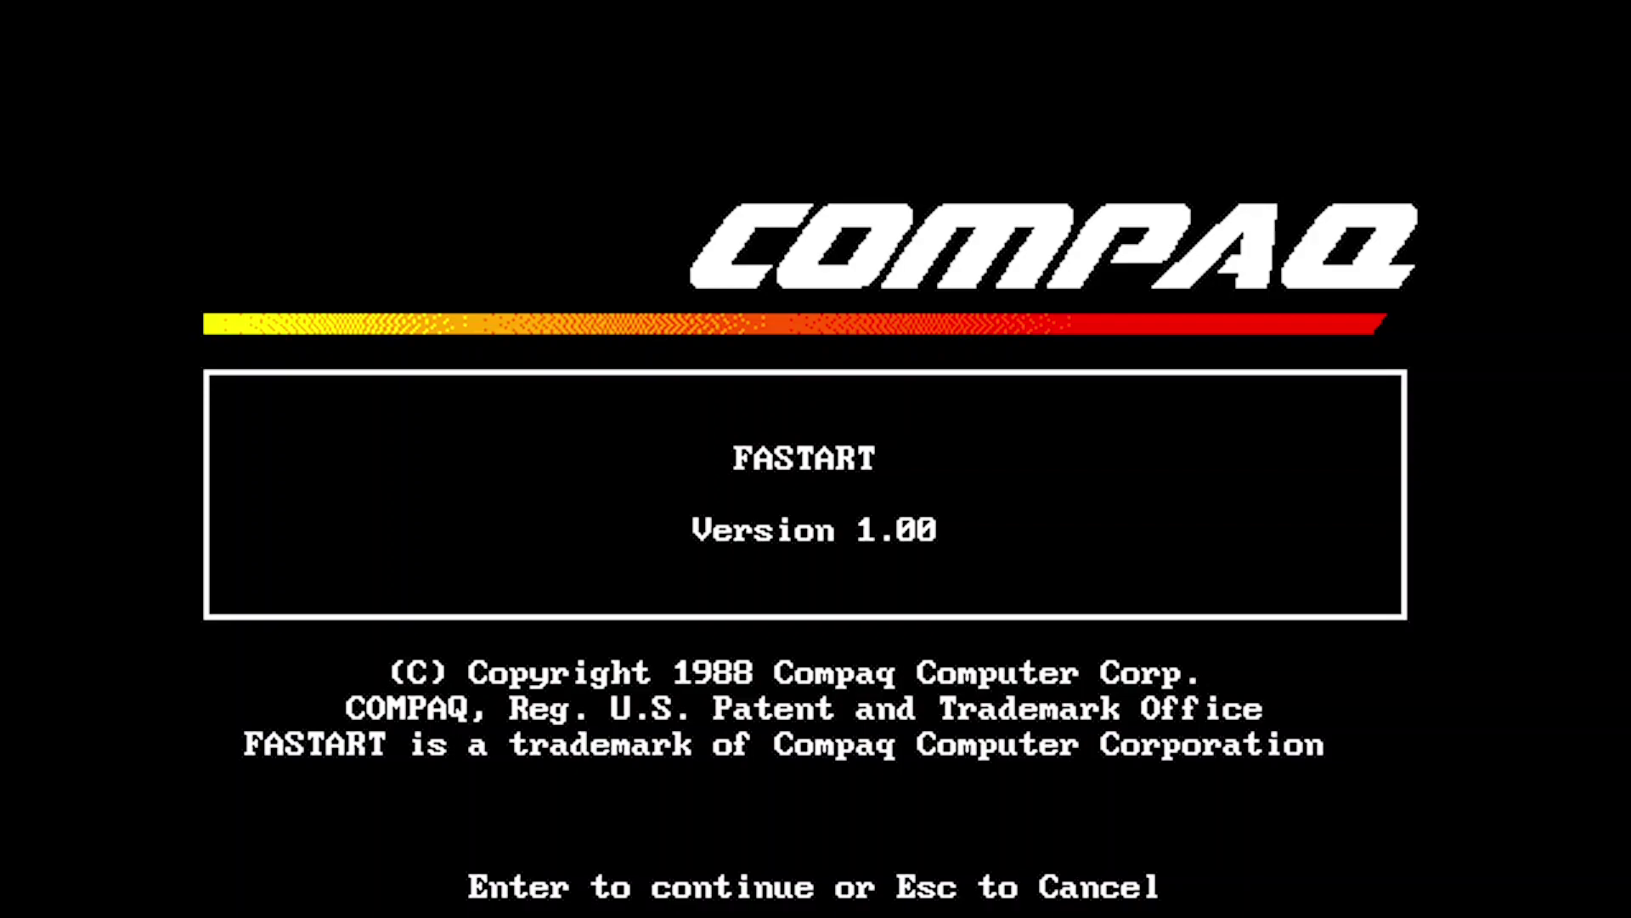
- Continue past the FASTART splash and Welcome screens to the fixed disk initialization methods
key("Return")
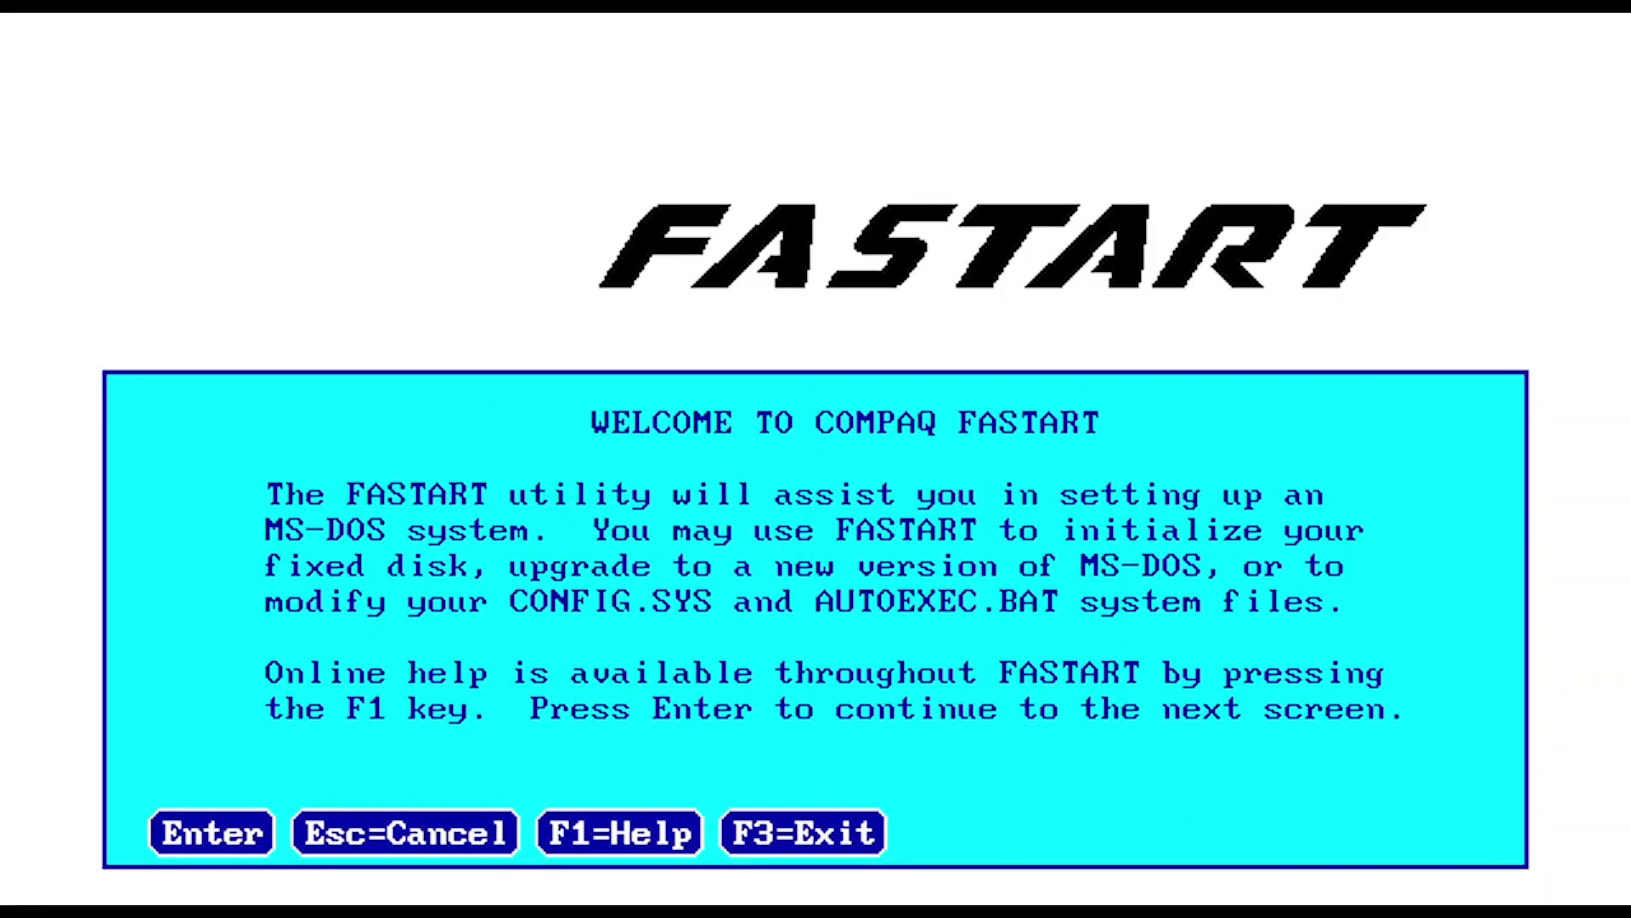
key("Return")
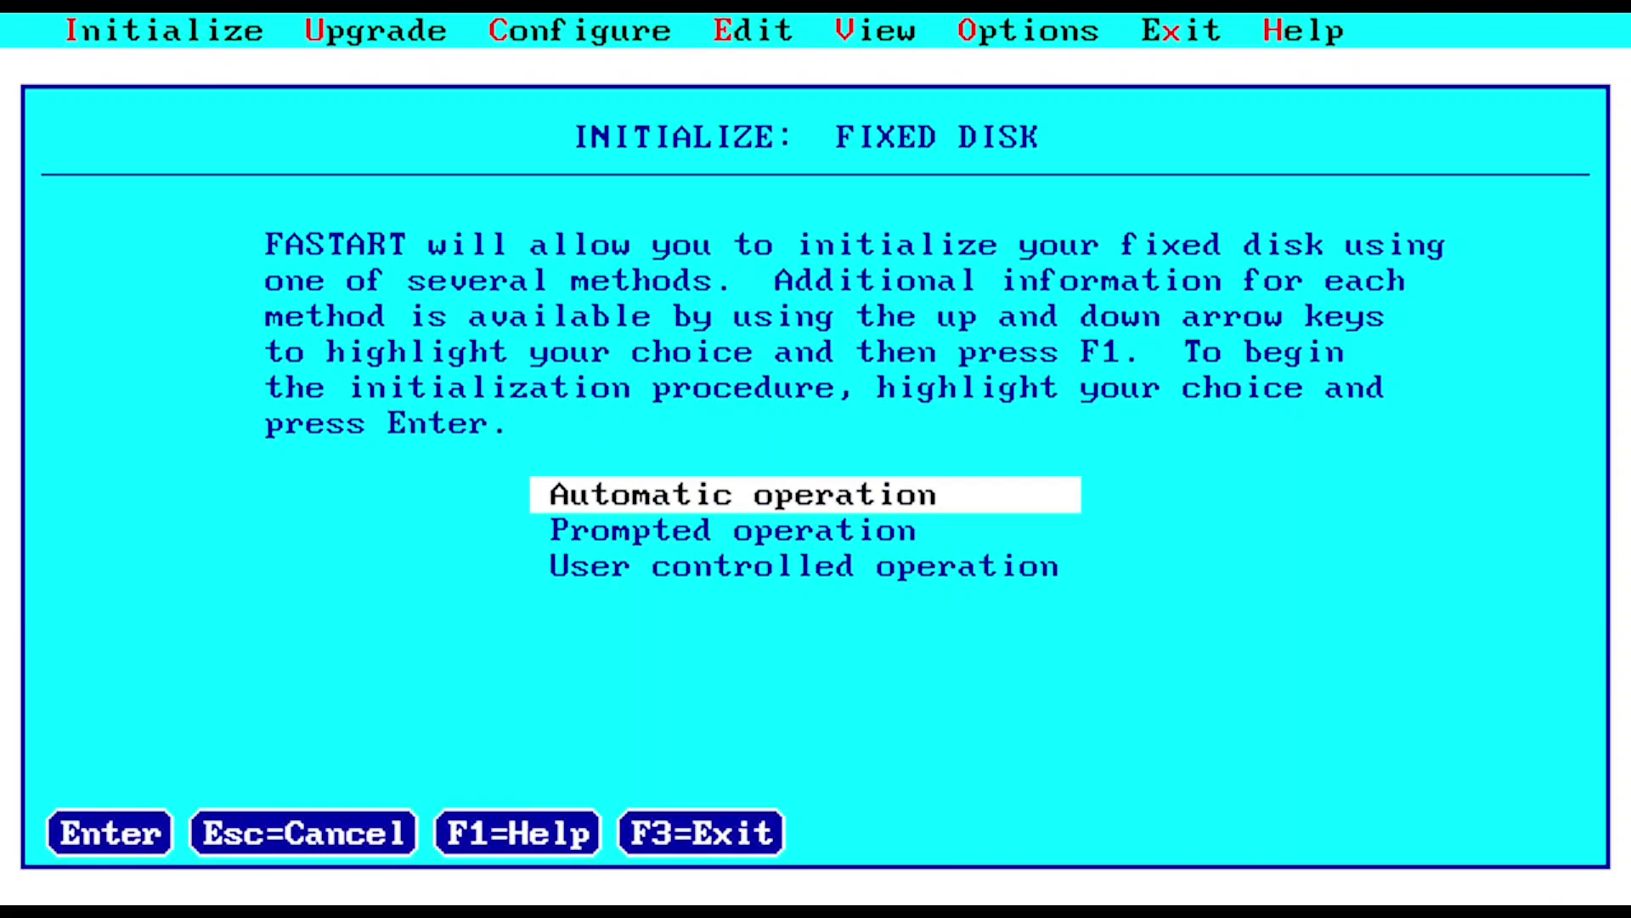
- Choose Automatic operation to partition the fixed disk and proceed to MS-DOS installation
key("Return")
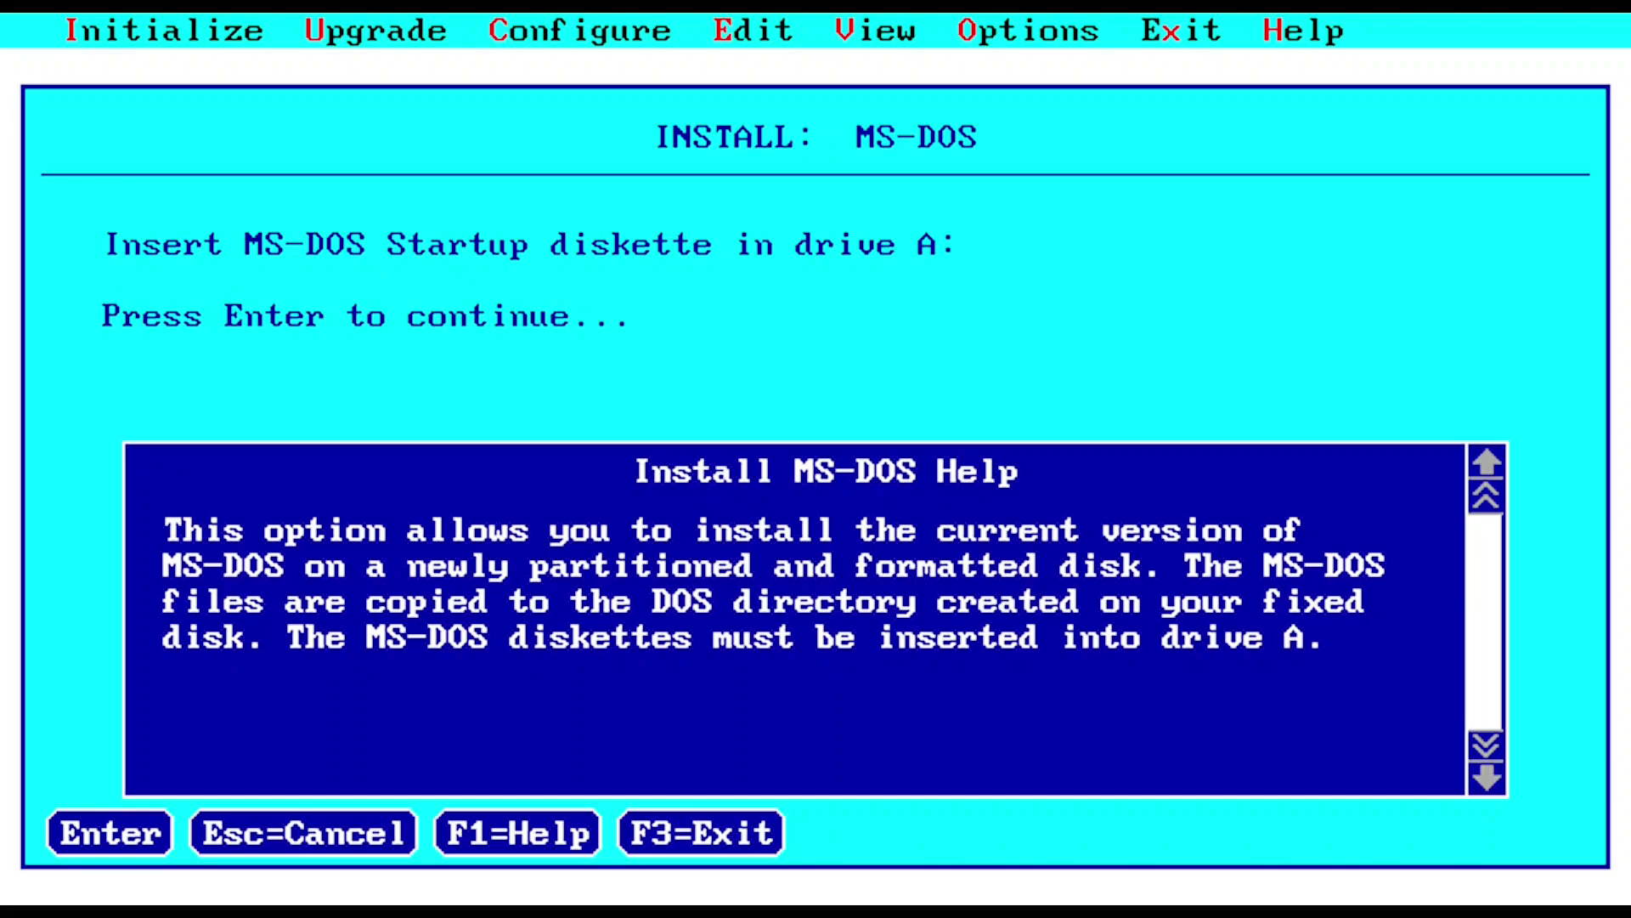
- Confirm the MS-DOS Startup, Operating and User Programs diskettes so FASTART copies them to drive C
key("Return")
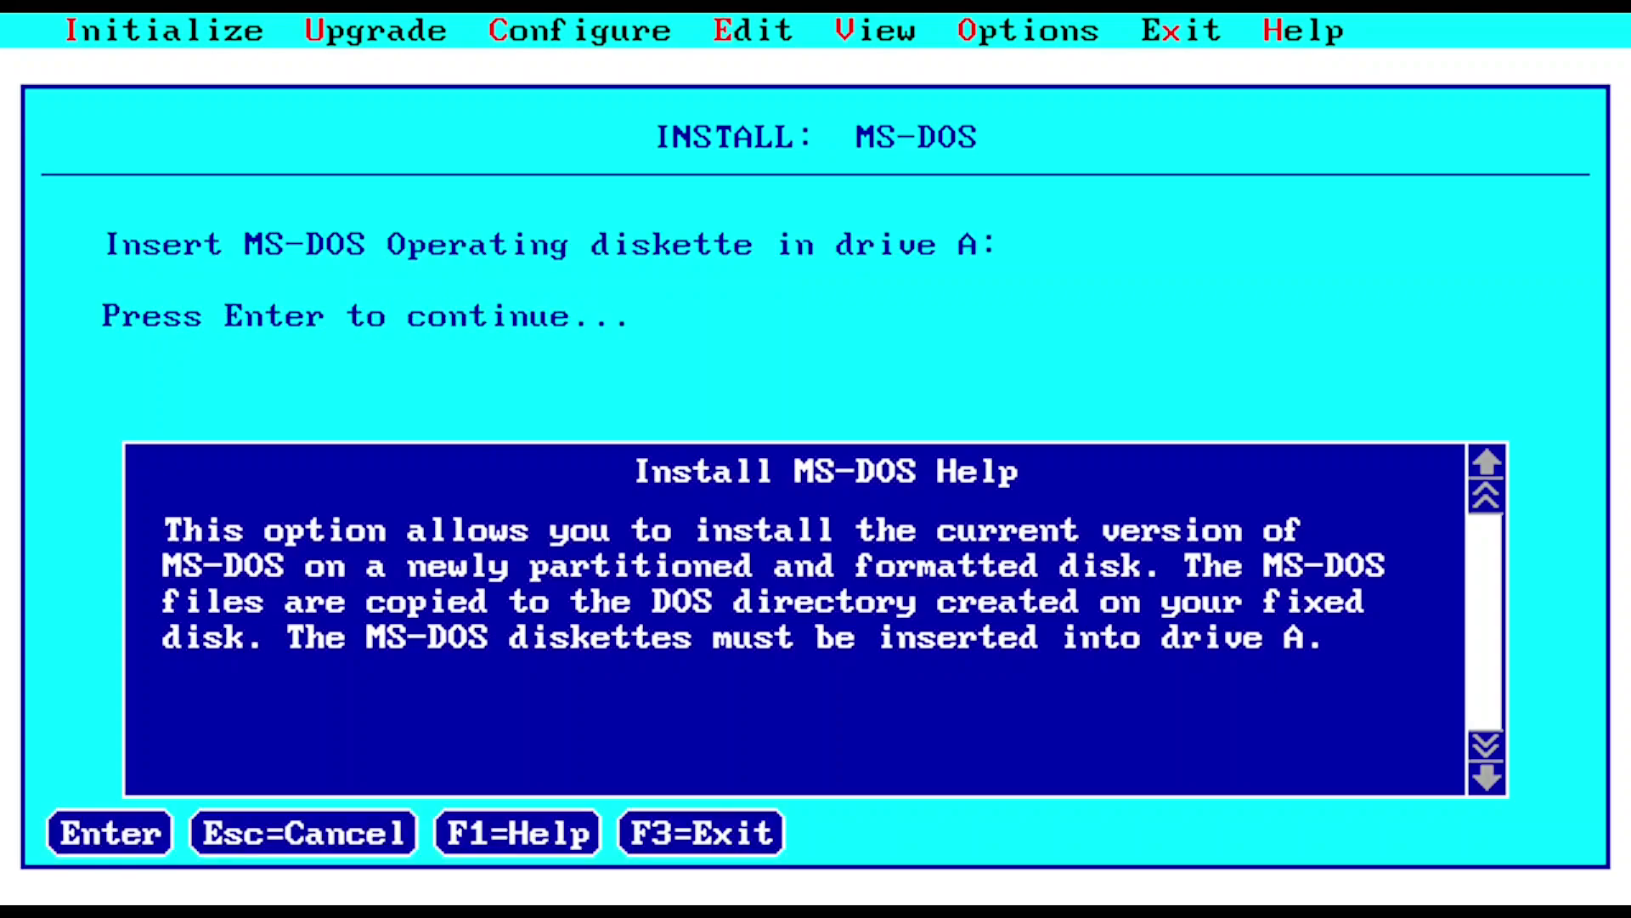
key("Return")
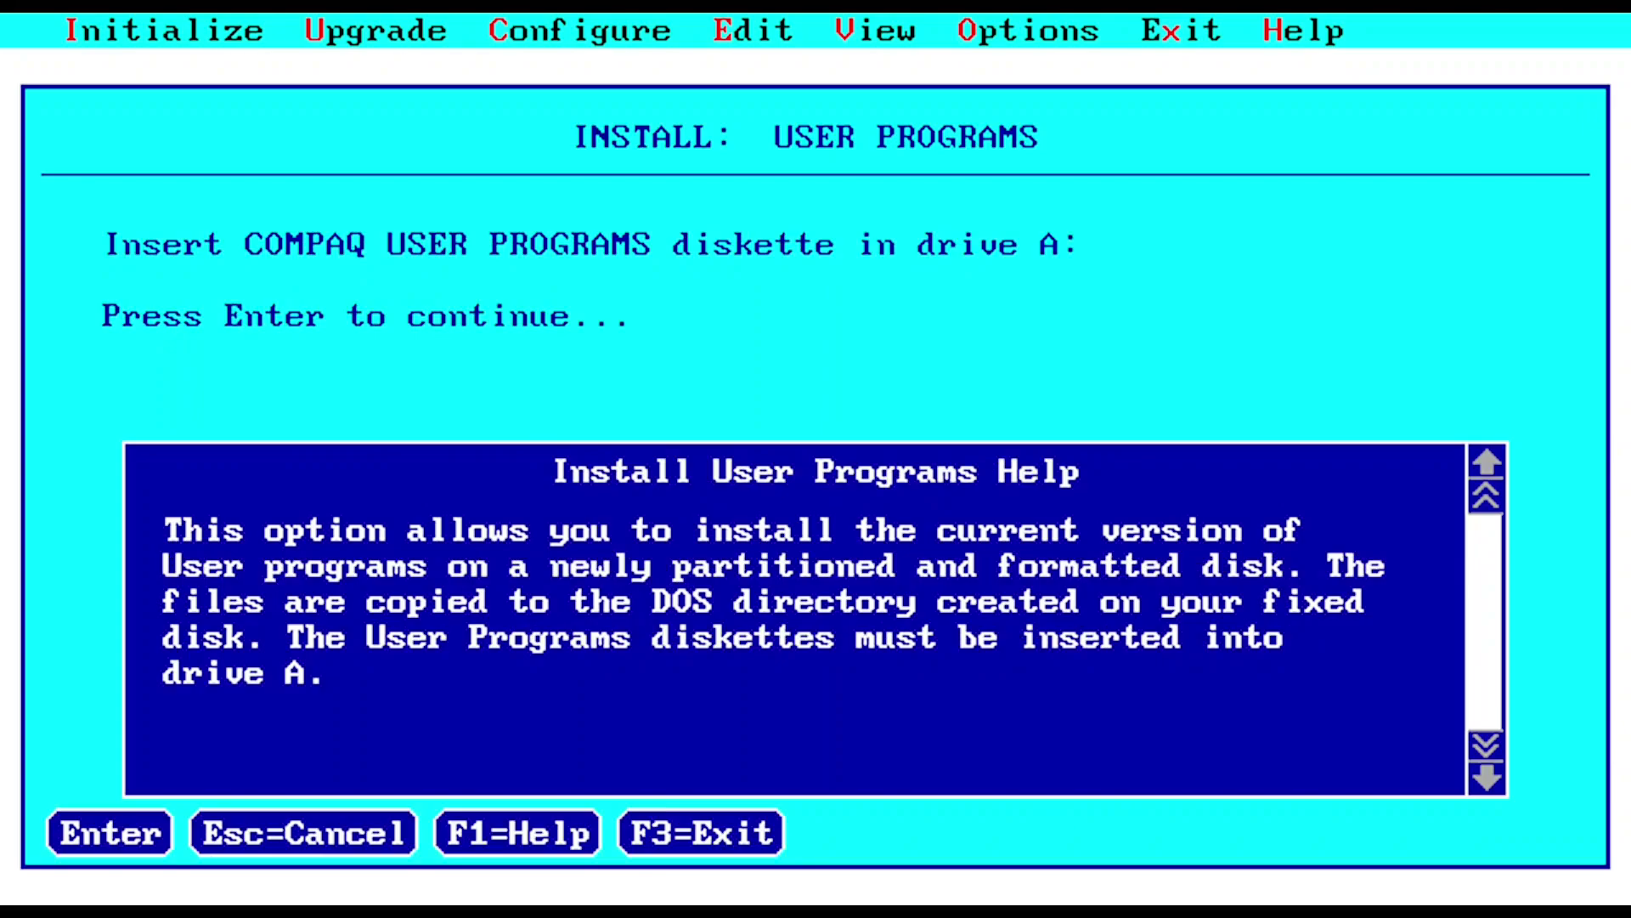
key("Return")
key("Return")
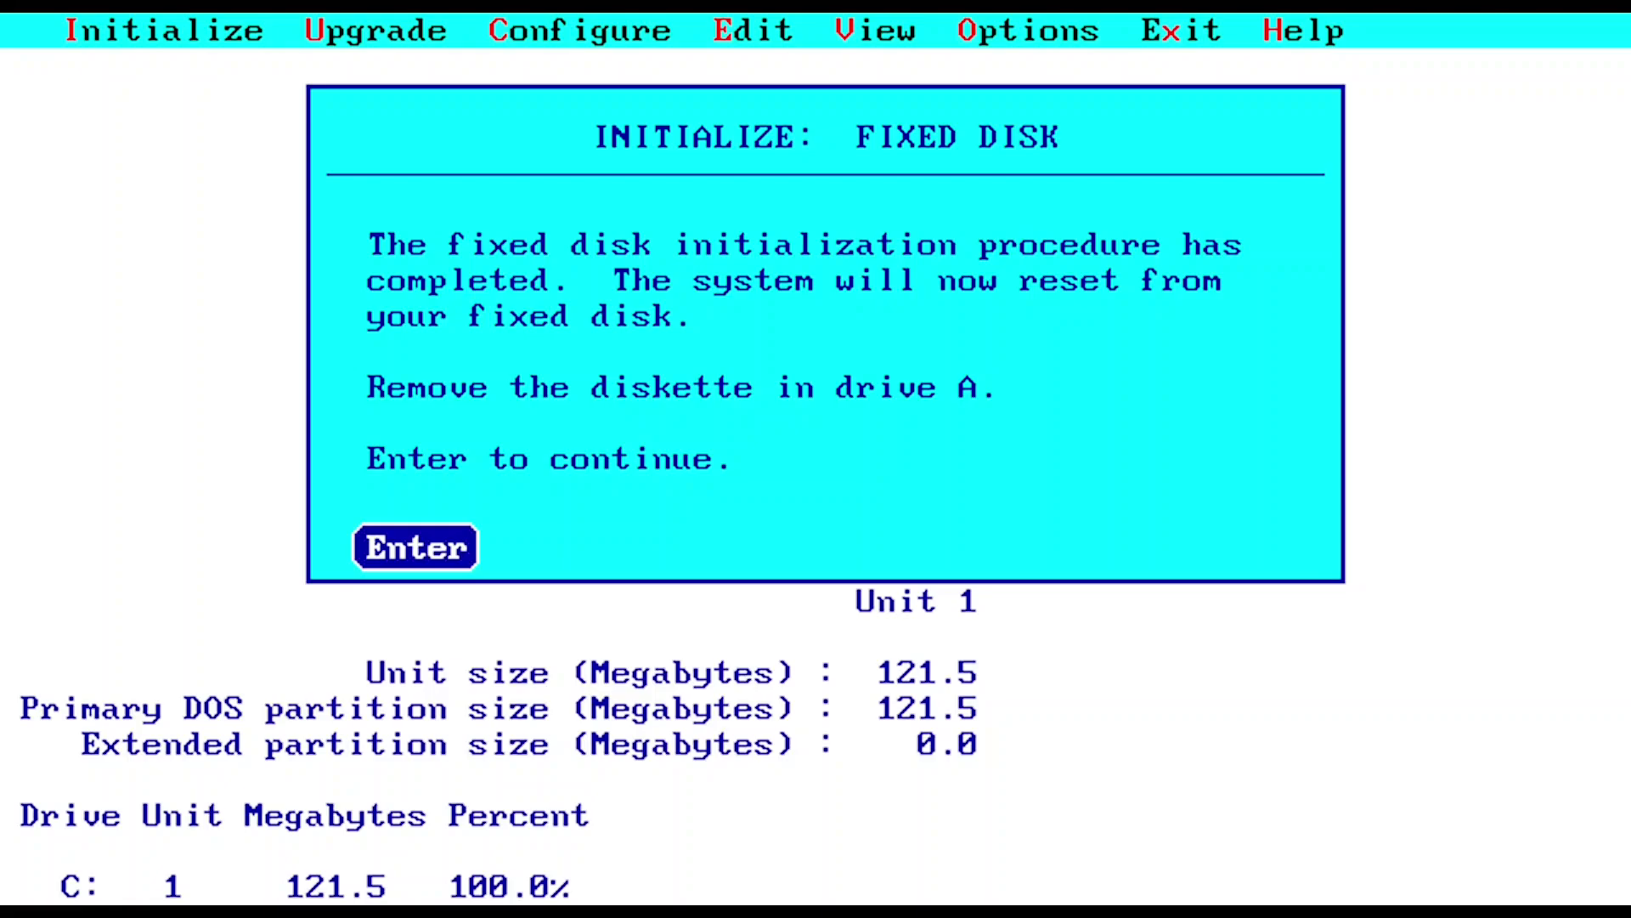
- Reboot from drive C, confirm Compaq DOS 3.31 with ver, and list the root with dir/w
key("Return")
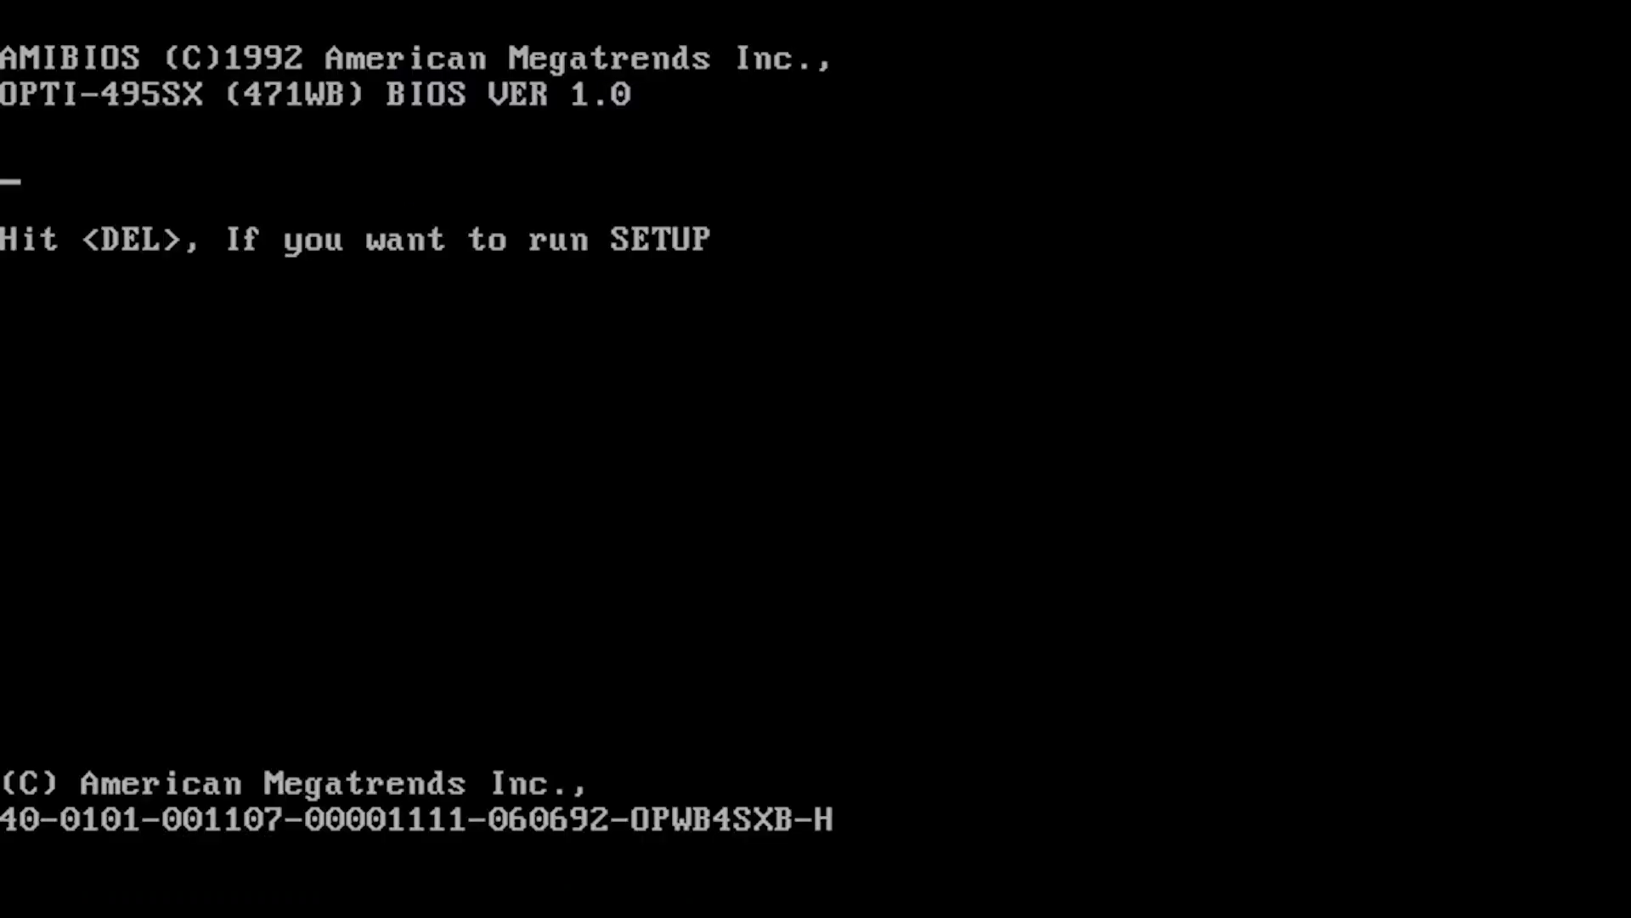
key("Delete")
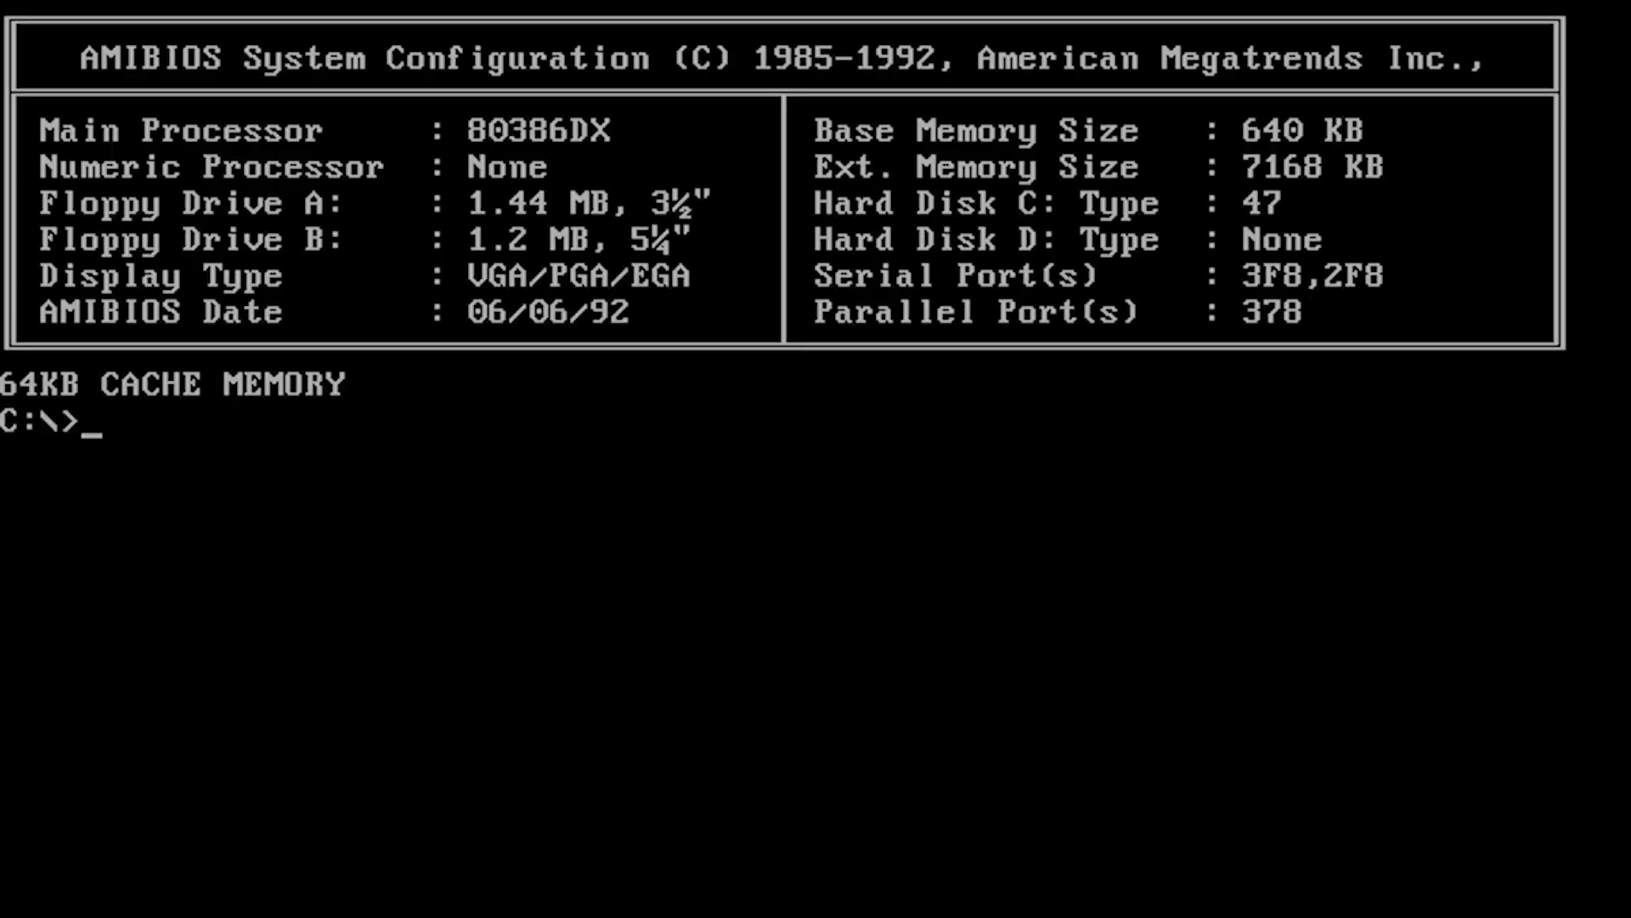
type("ver")
key("Return")
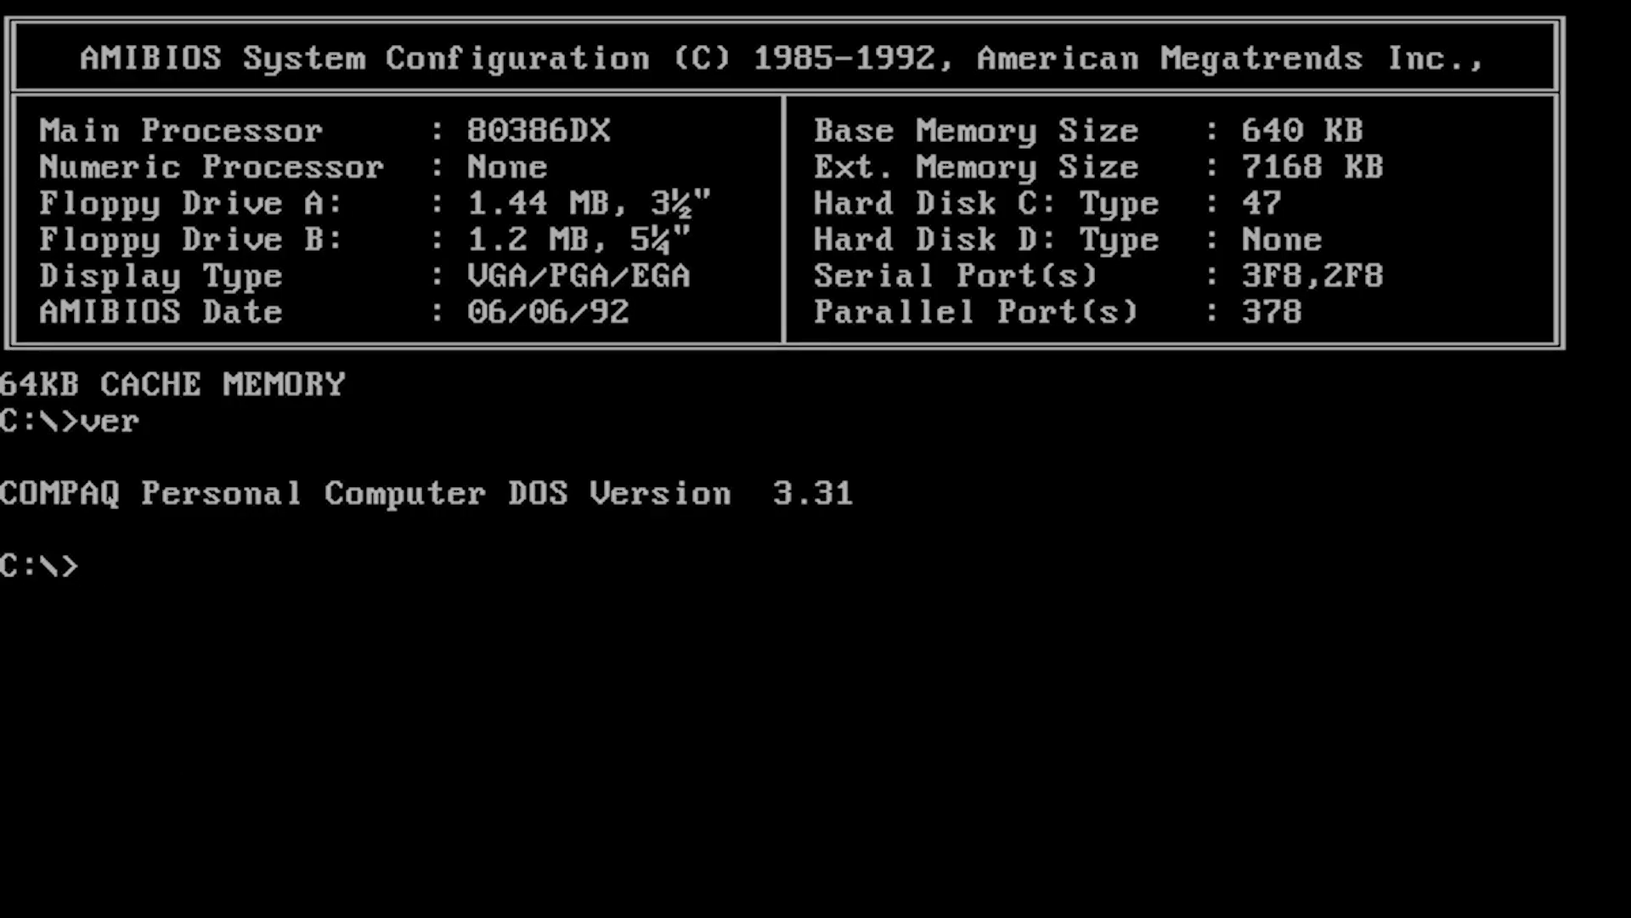
type("dir/w")
key("Return")
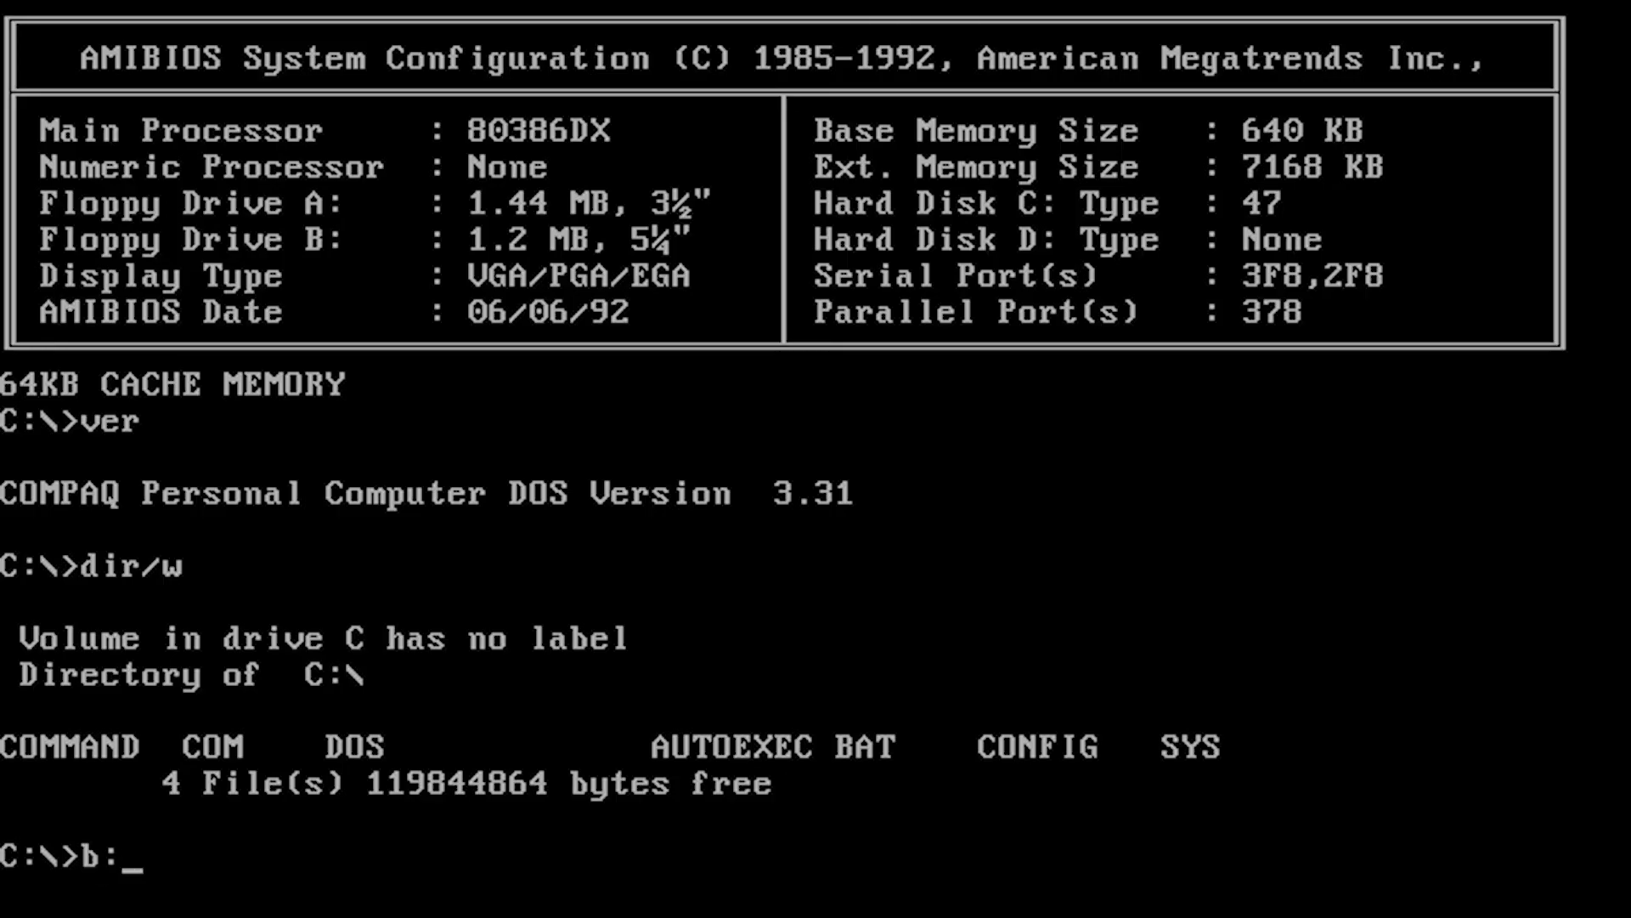
- Run setup C:\WINDOWS from drive B, continuing with the second Windows disk when prompted
key("Return")
type("setup")
key("Return")
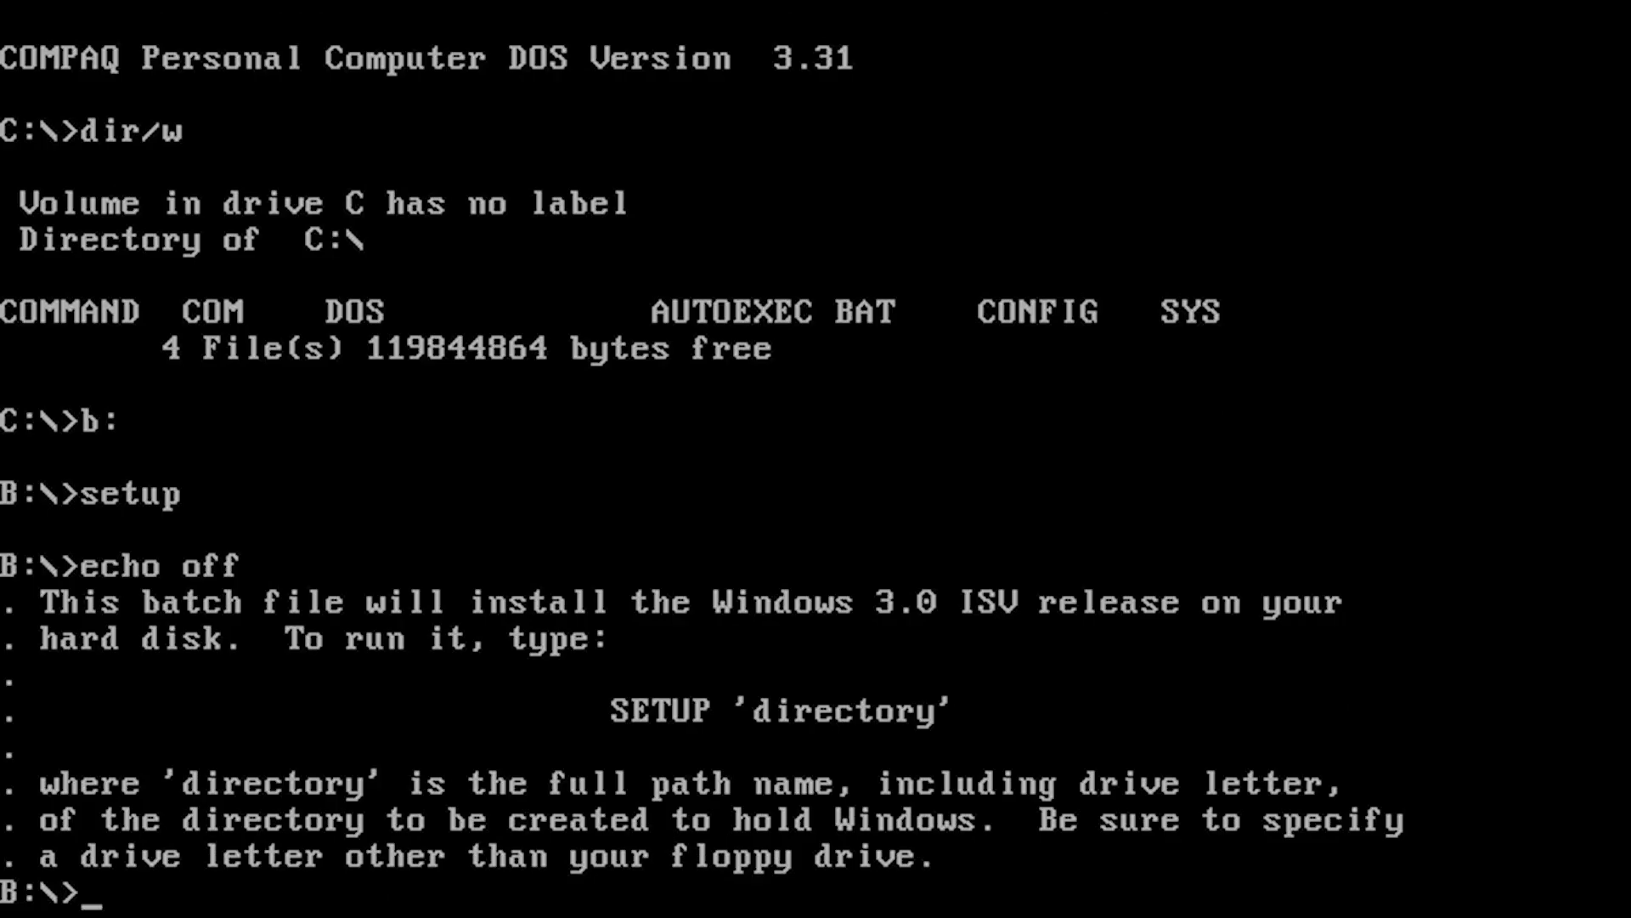
type("setup C:")
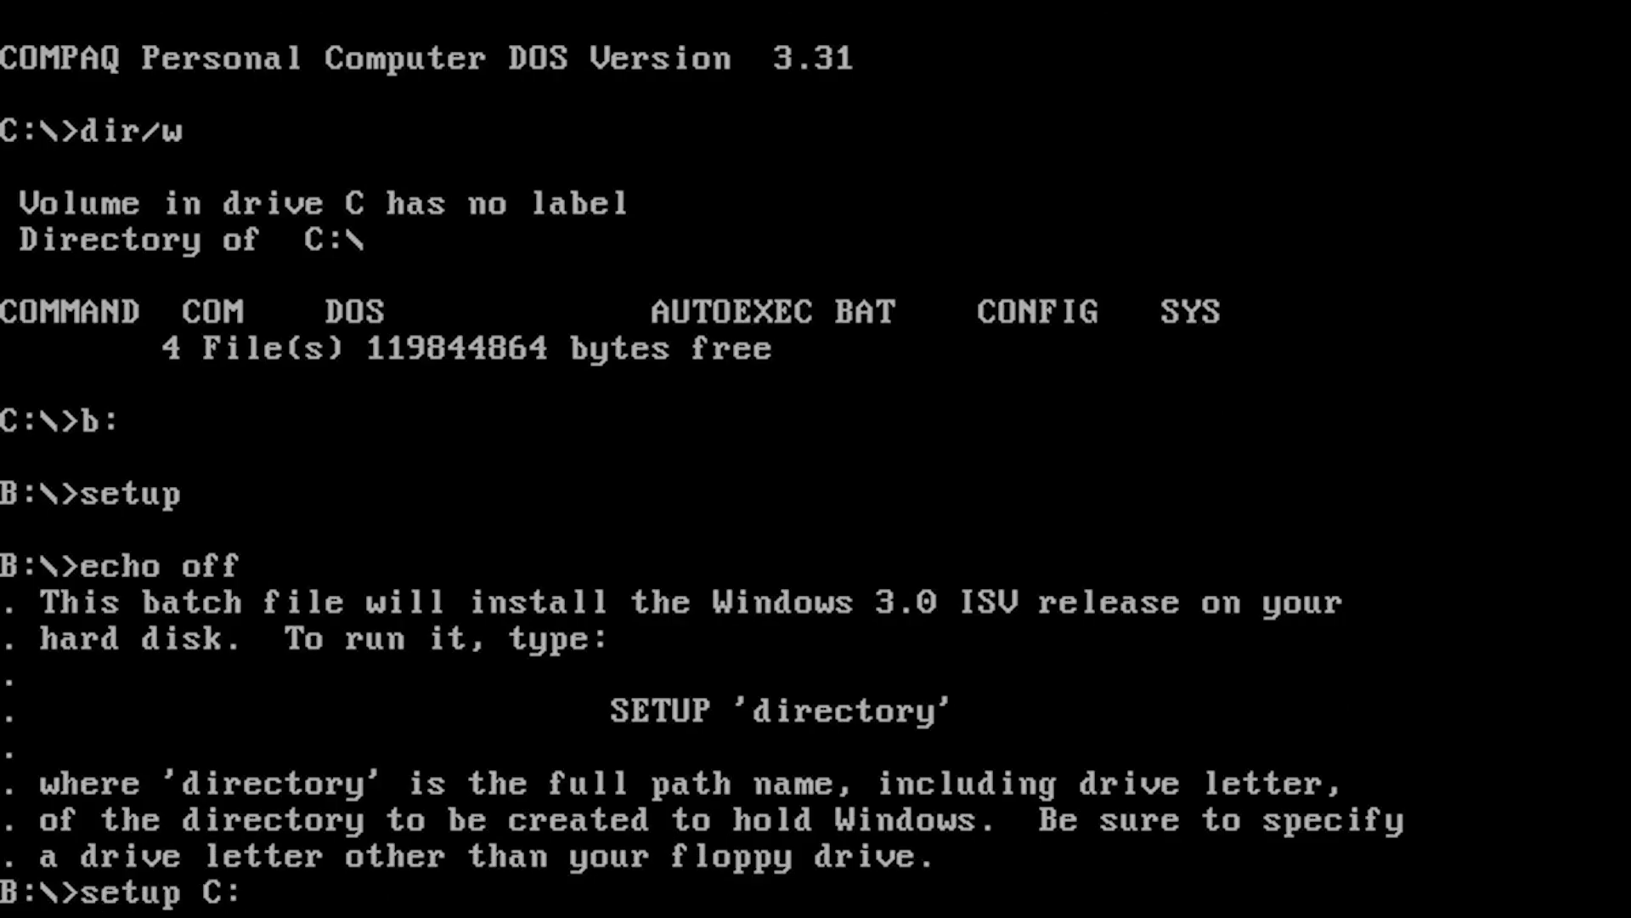
type("\\WINDOWS")
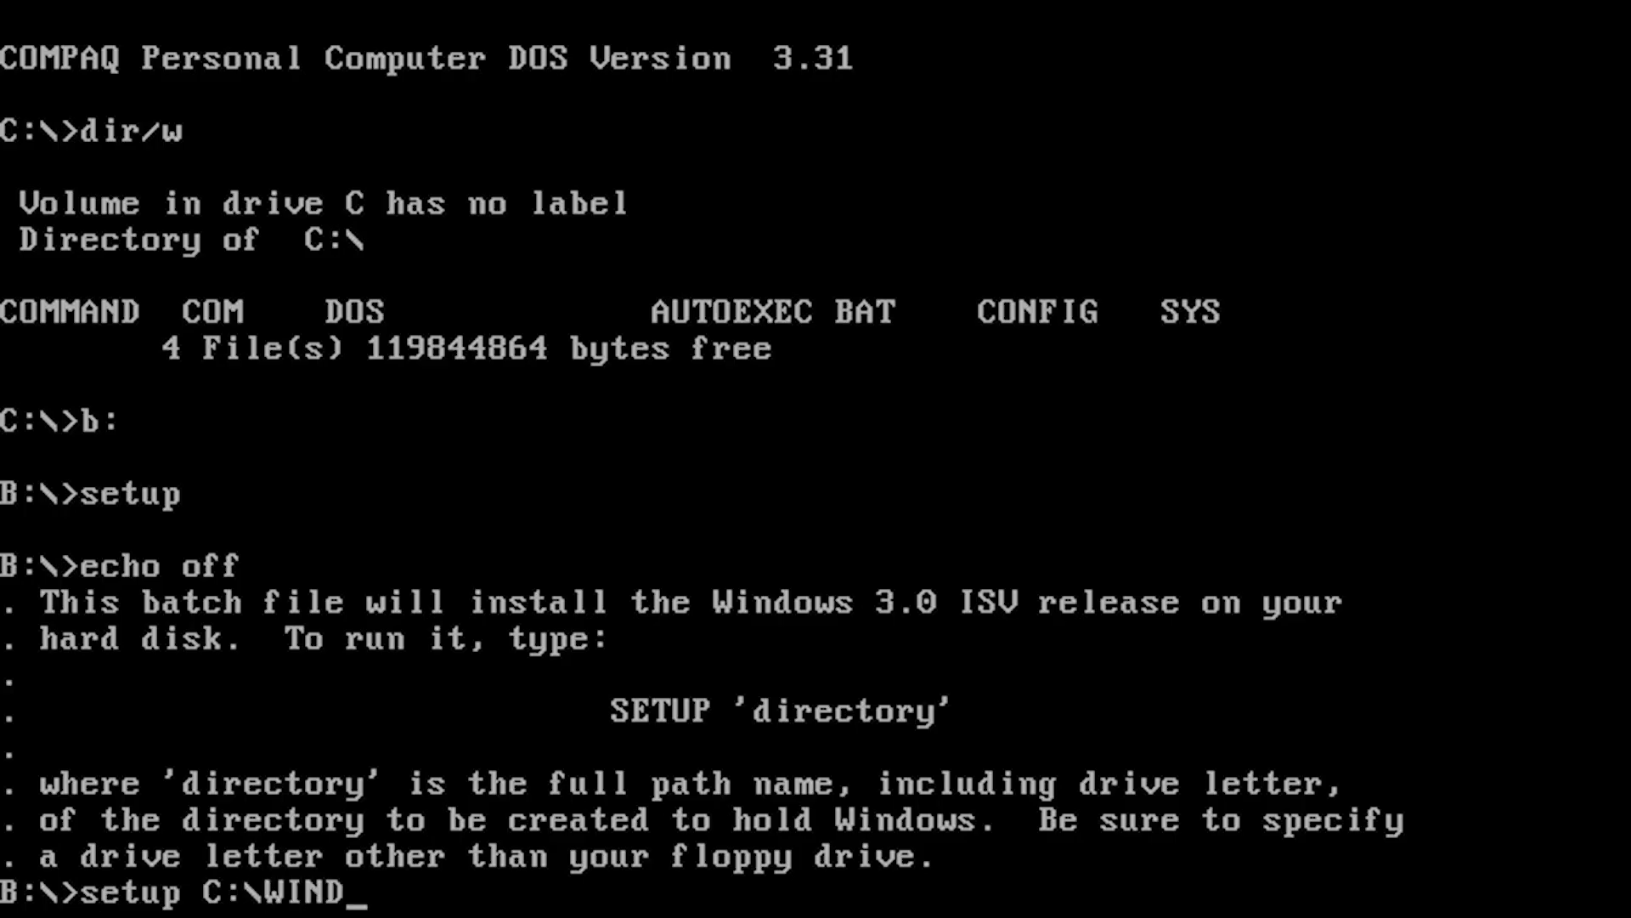
key("Return")
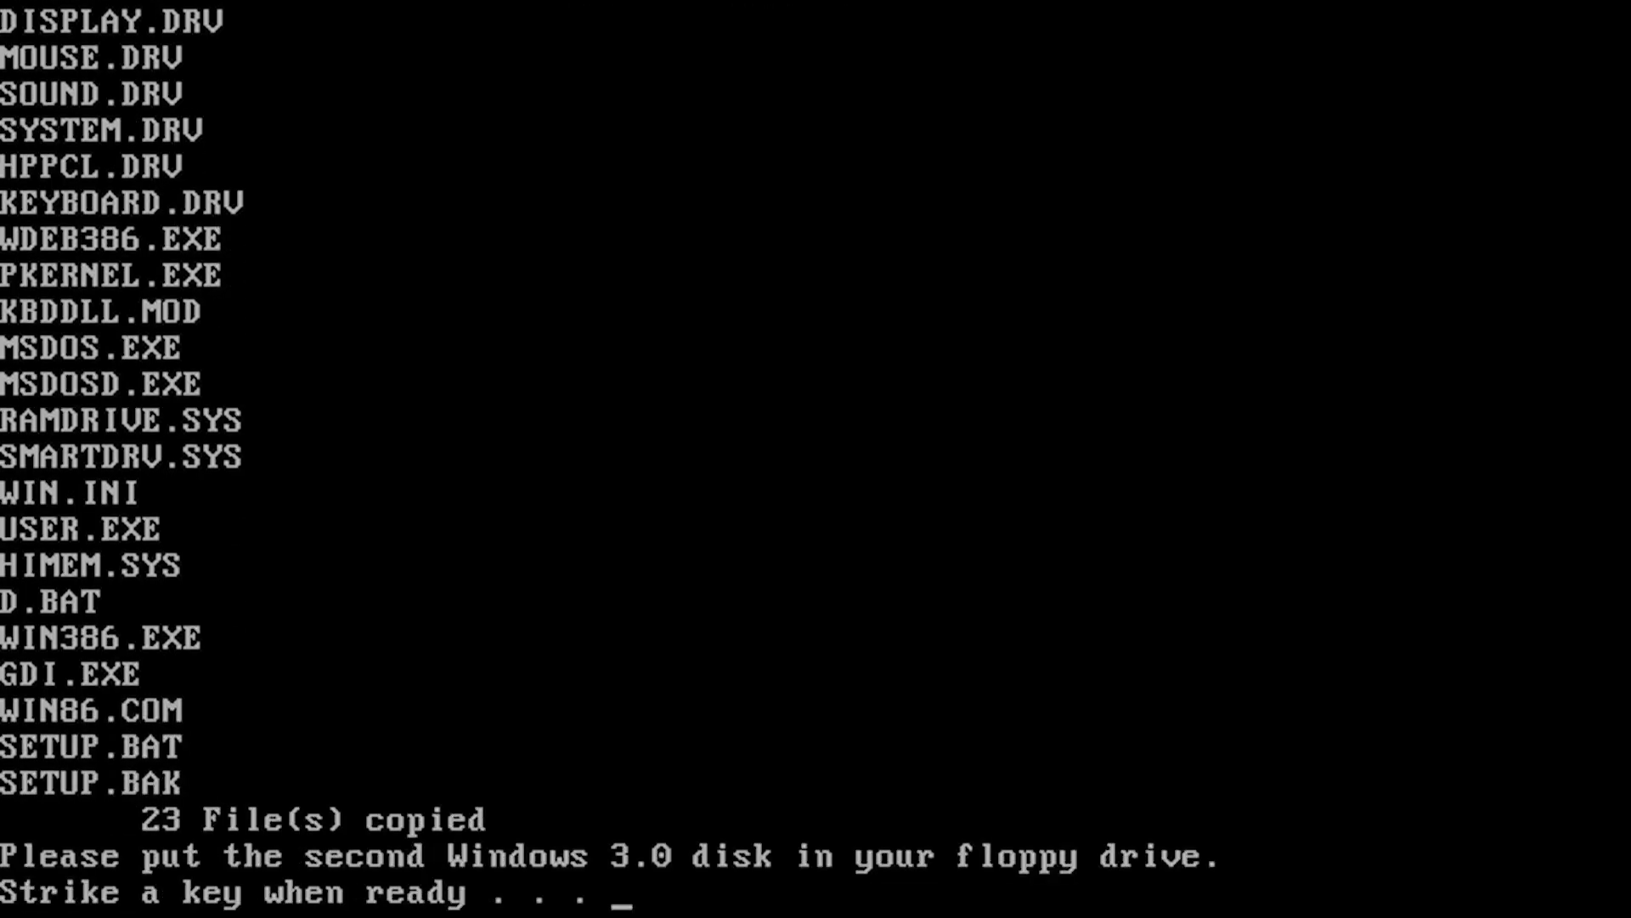
key("Return")
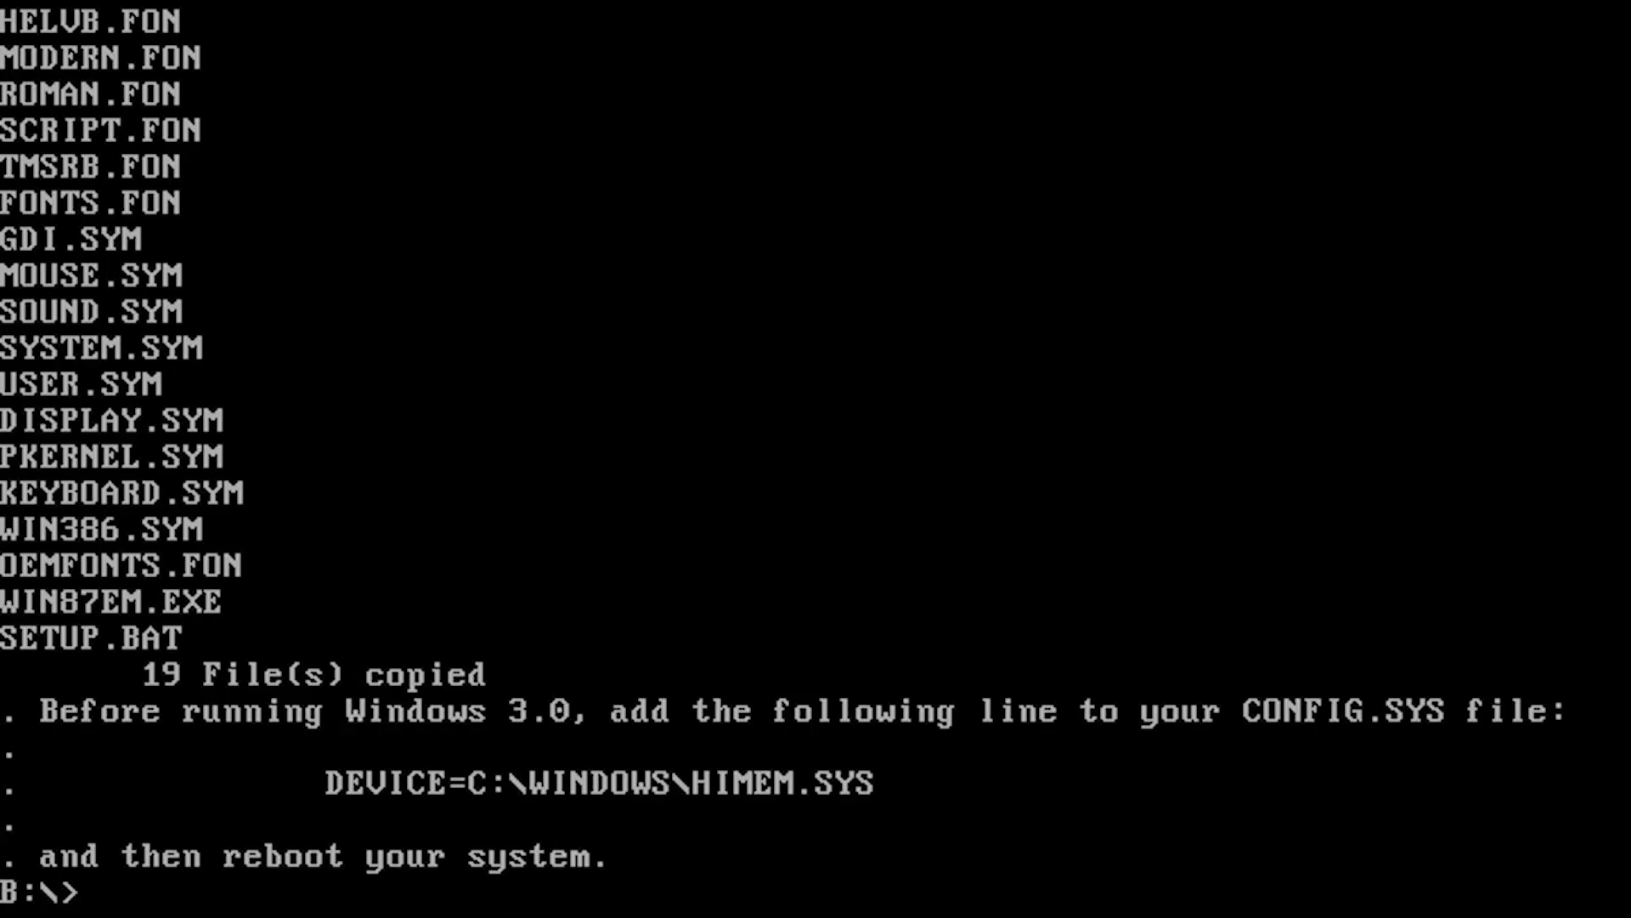
- Switch to drive C and try opening CONFIG.SYS with edit
type("C:")
key("Return")
type("EDIT")
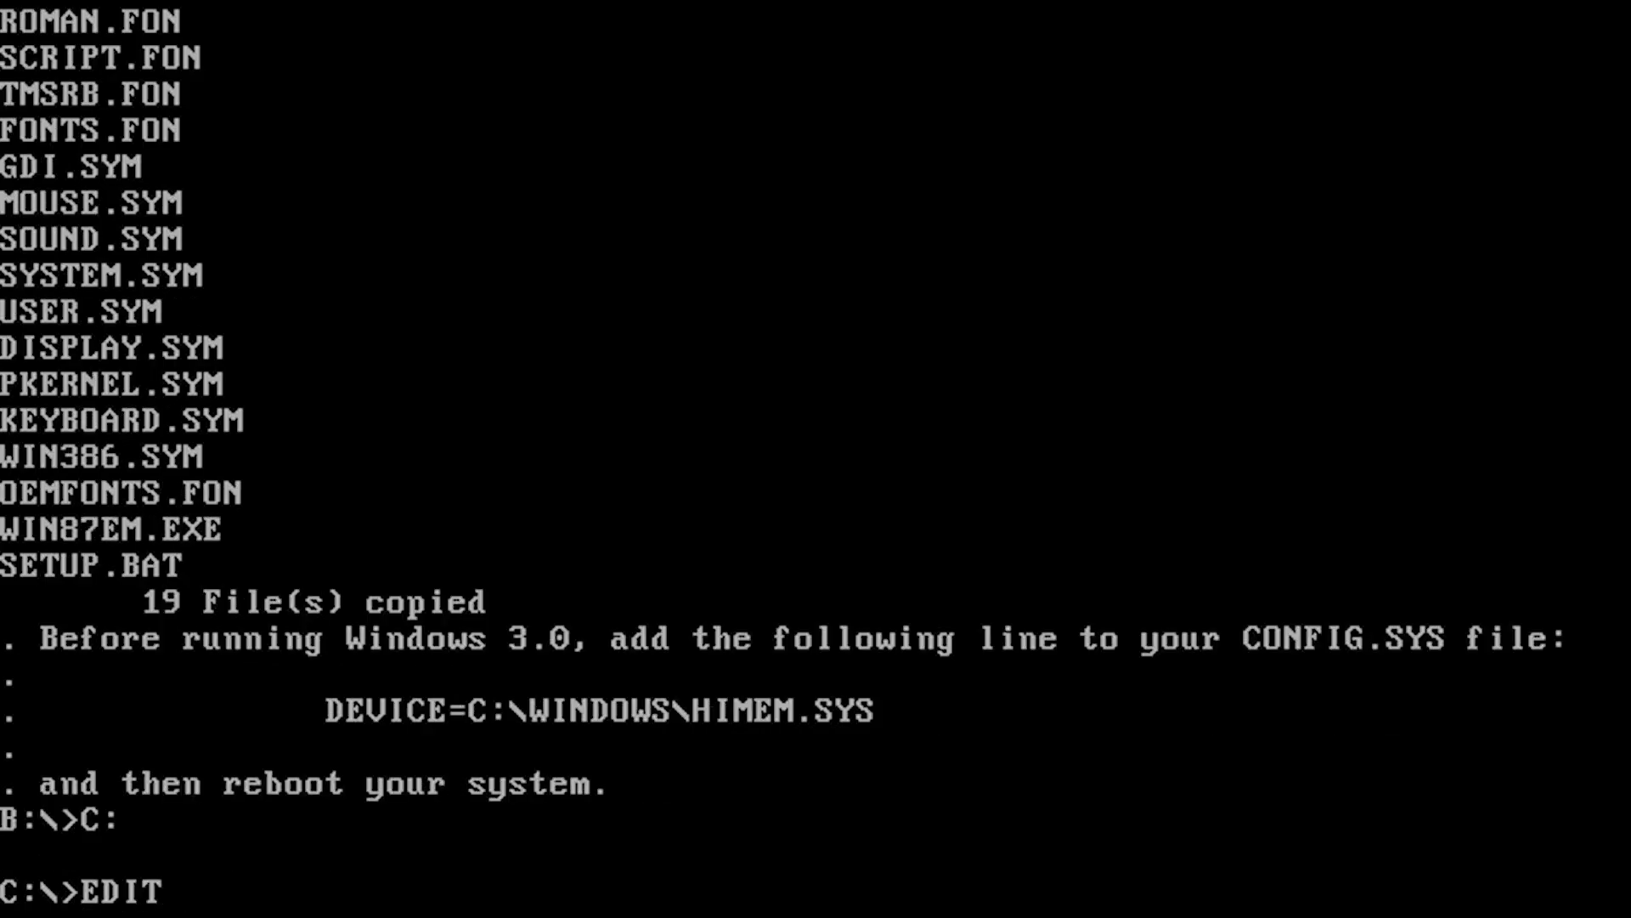
key("BackSpace")
key("BackSpace")
key("BackSpace")
key("BackSpace")
type("edit conf")
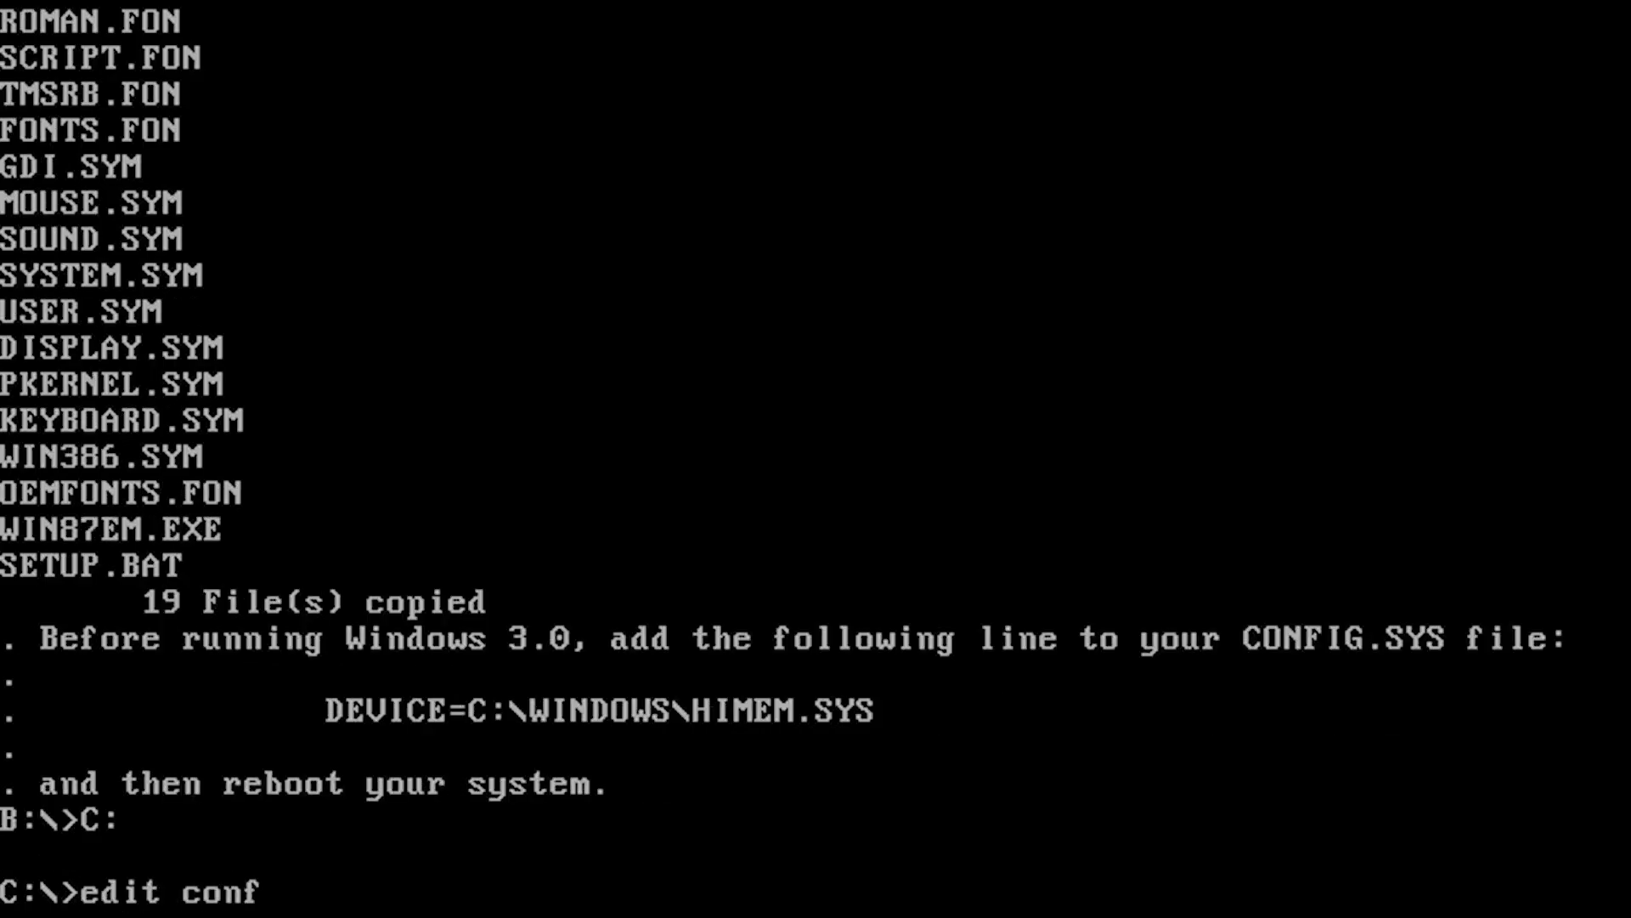
type("ig.sys")
key("Return")
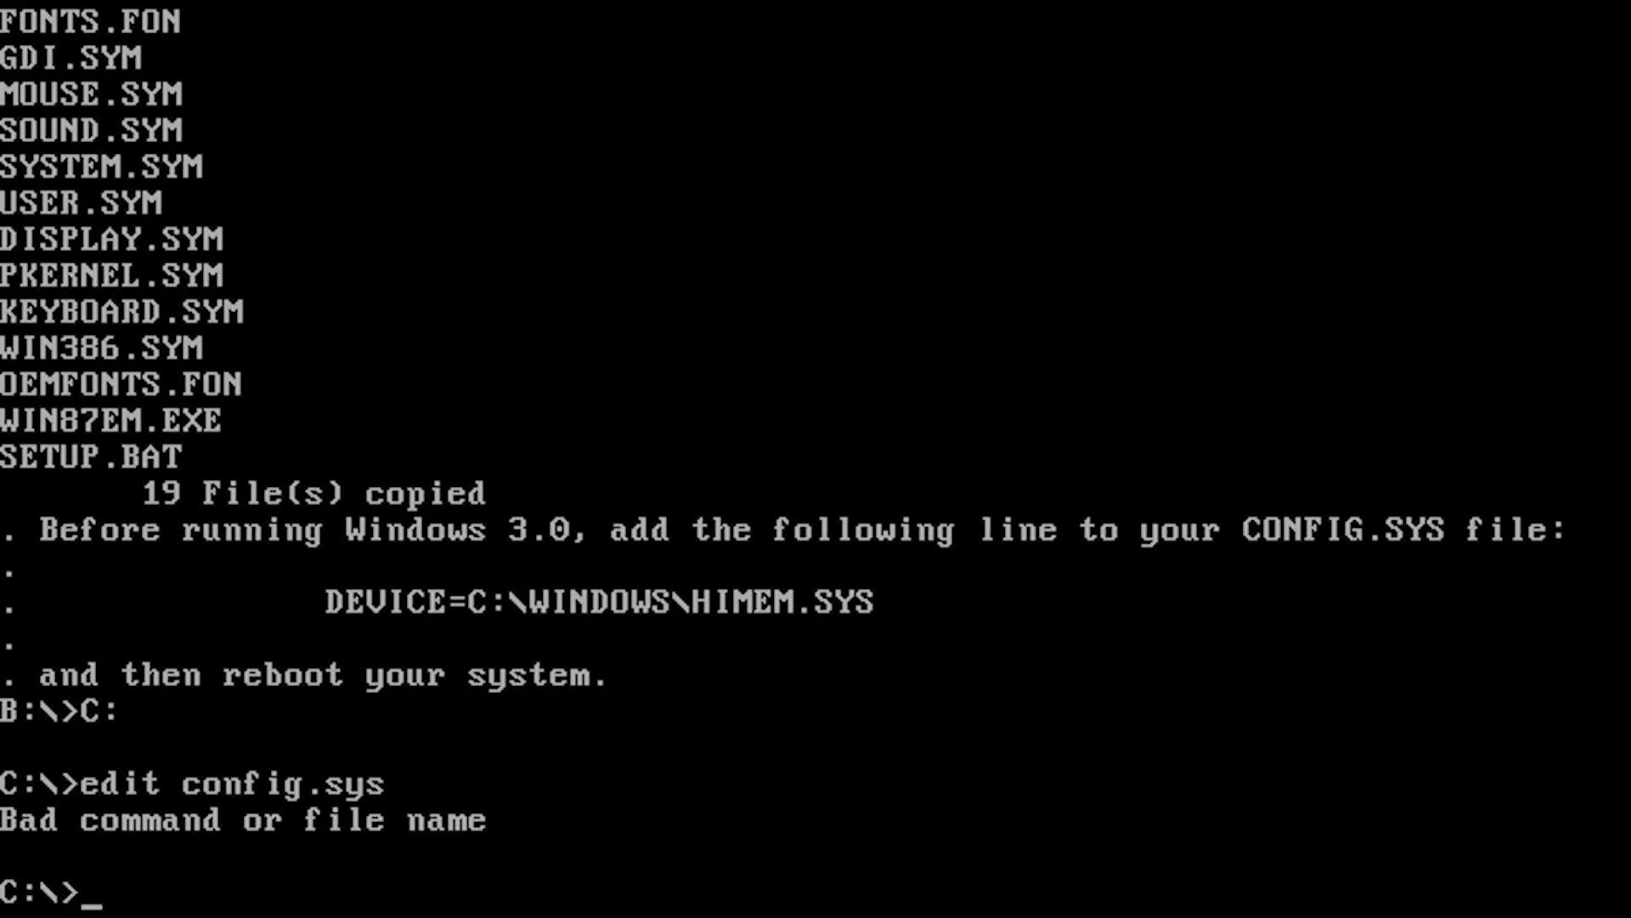
- Open CONFIG.SYS in edlin, then exit the line editor back to DOS
type("edlin")
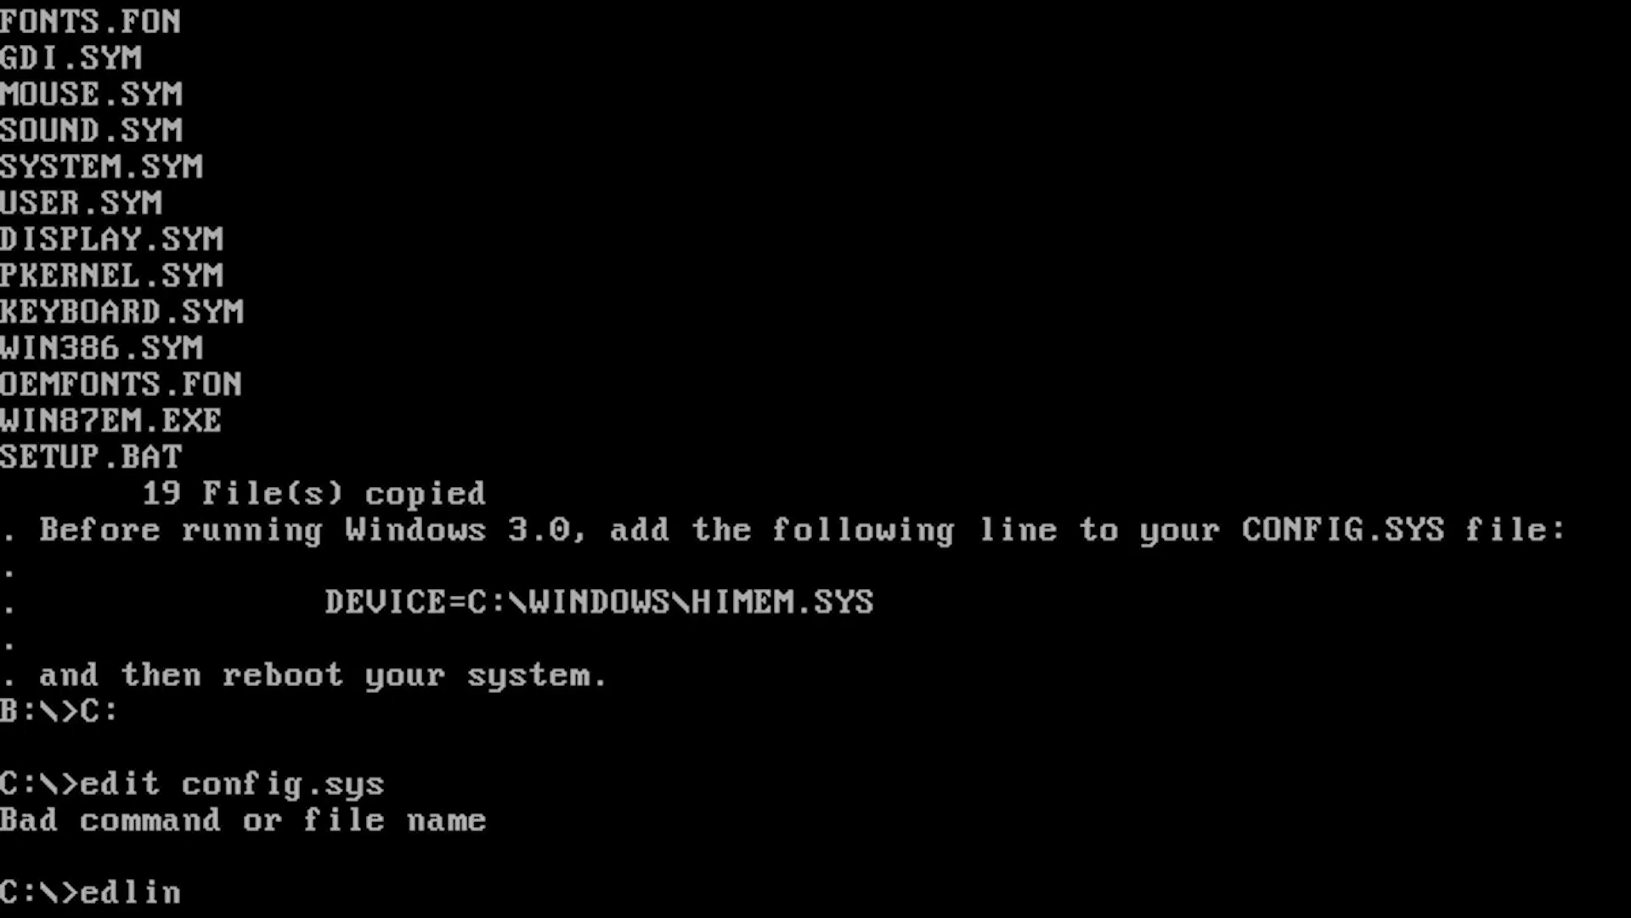
type(" config.sys")
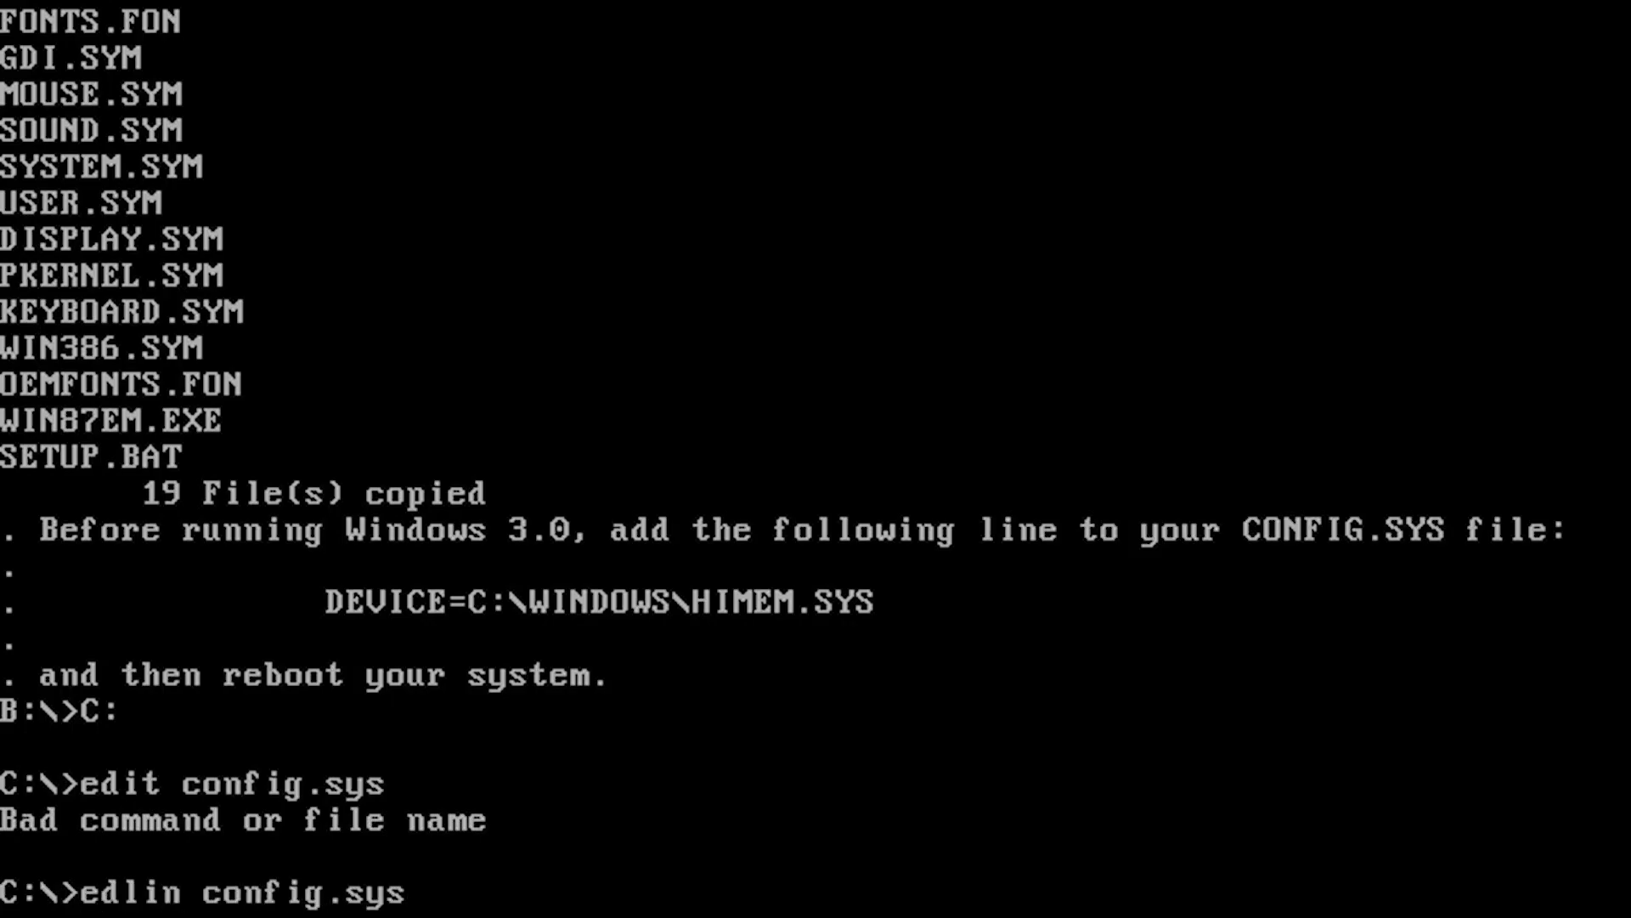
key("Return")
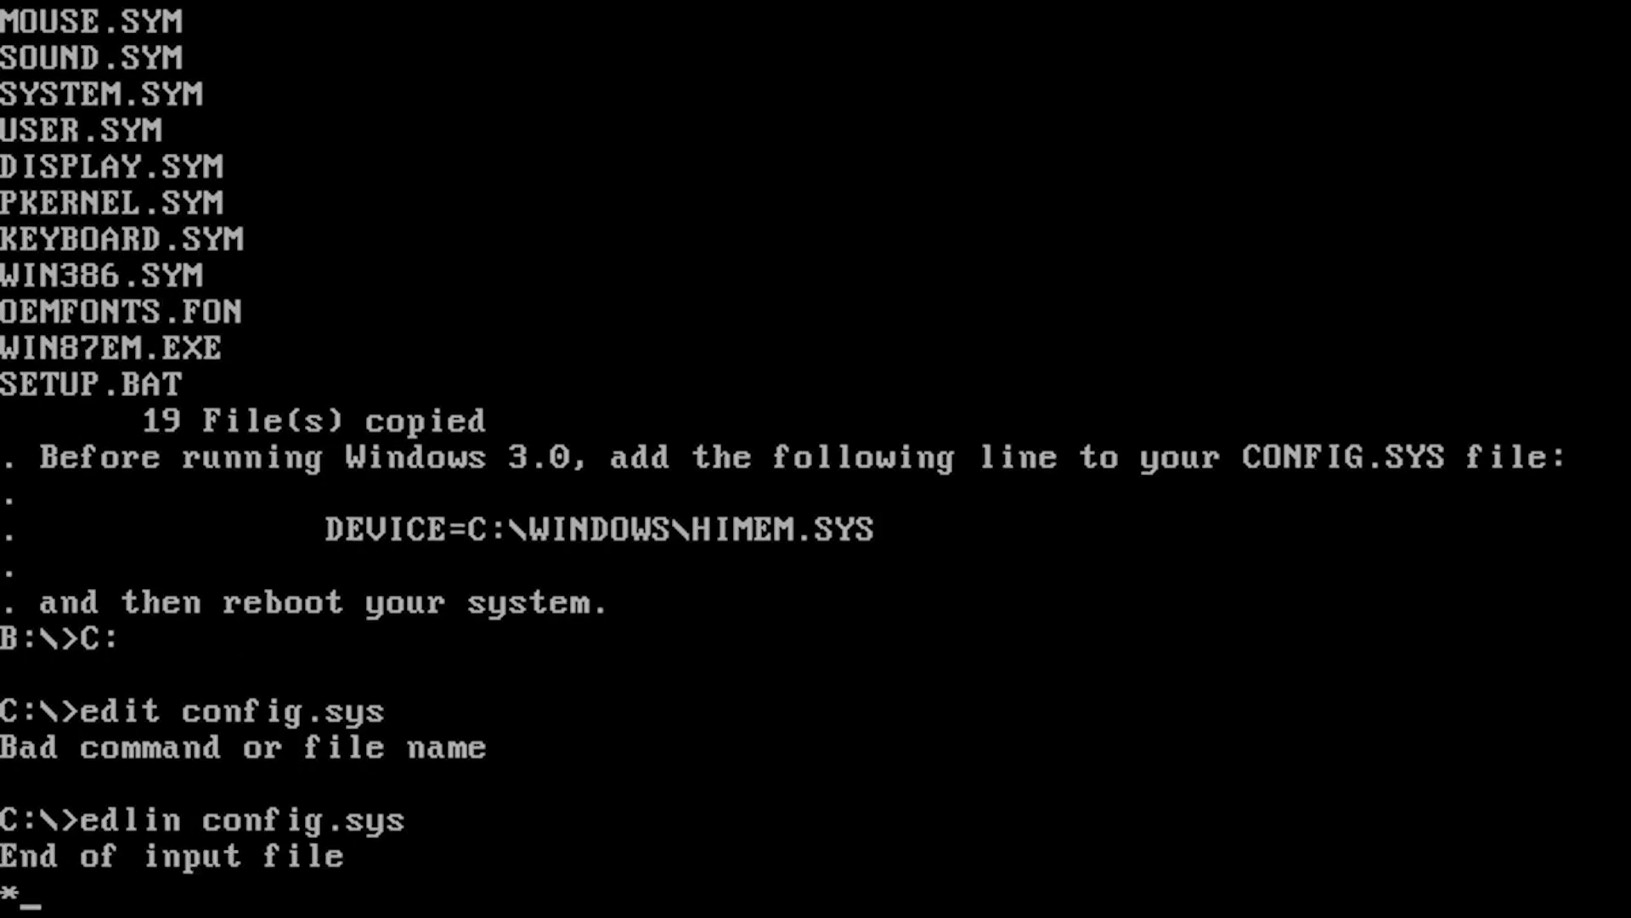
key("ctrl+c")
key("ctrl+c")
key("ctrl+c")
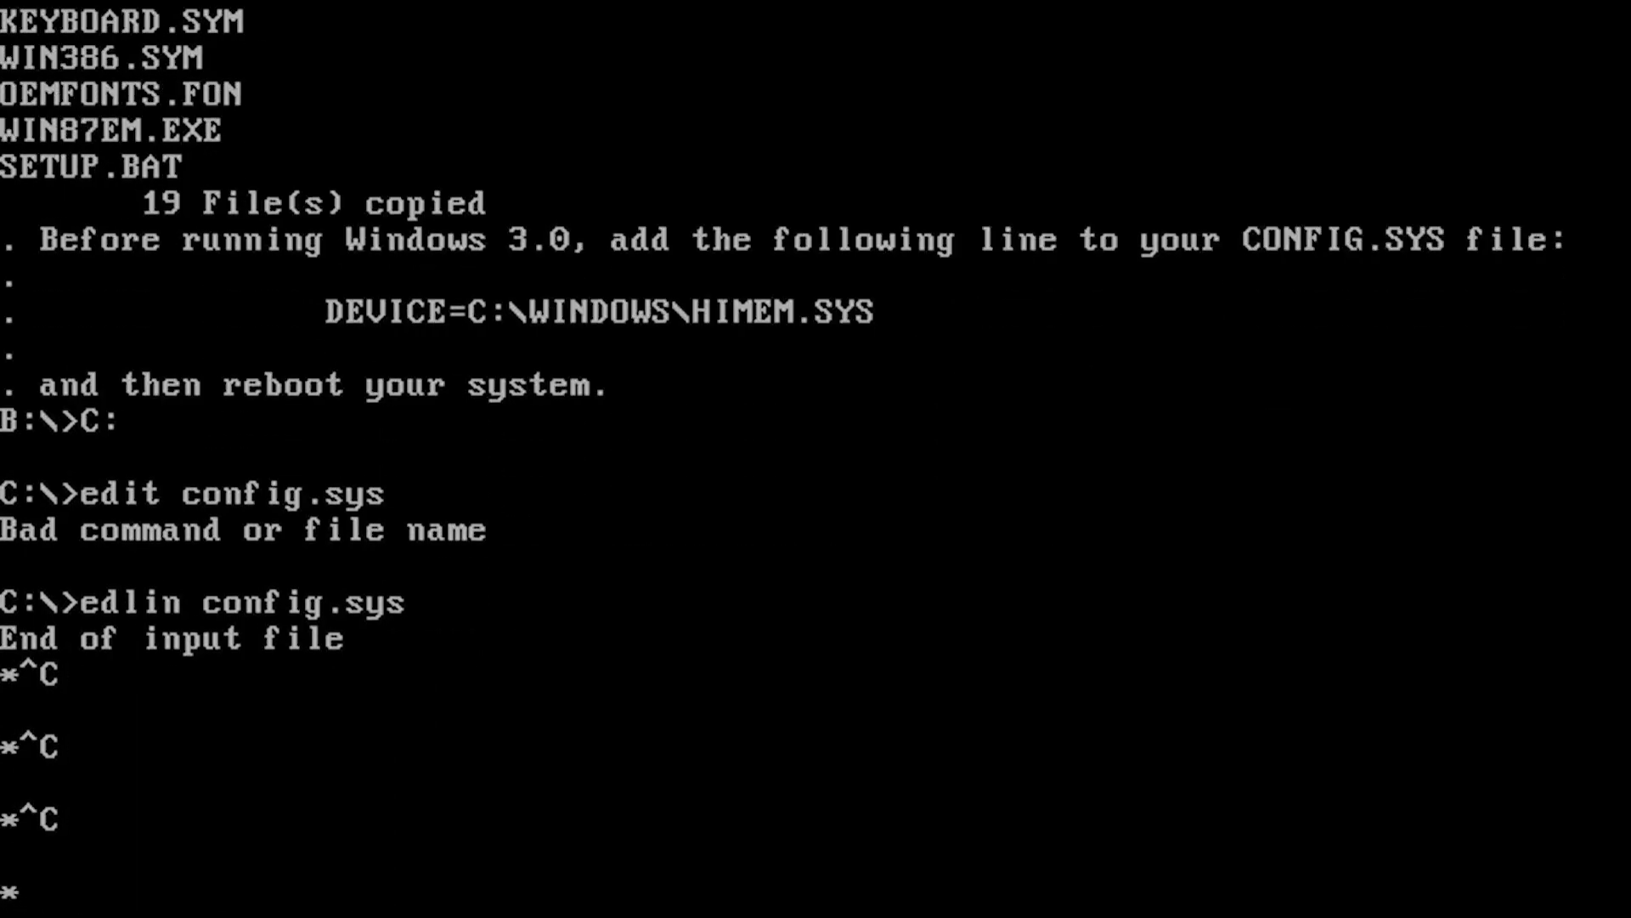
key("Escape")
key("Escape")
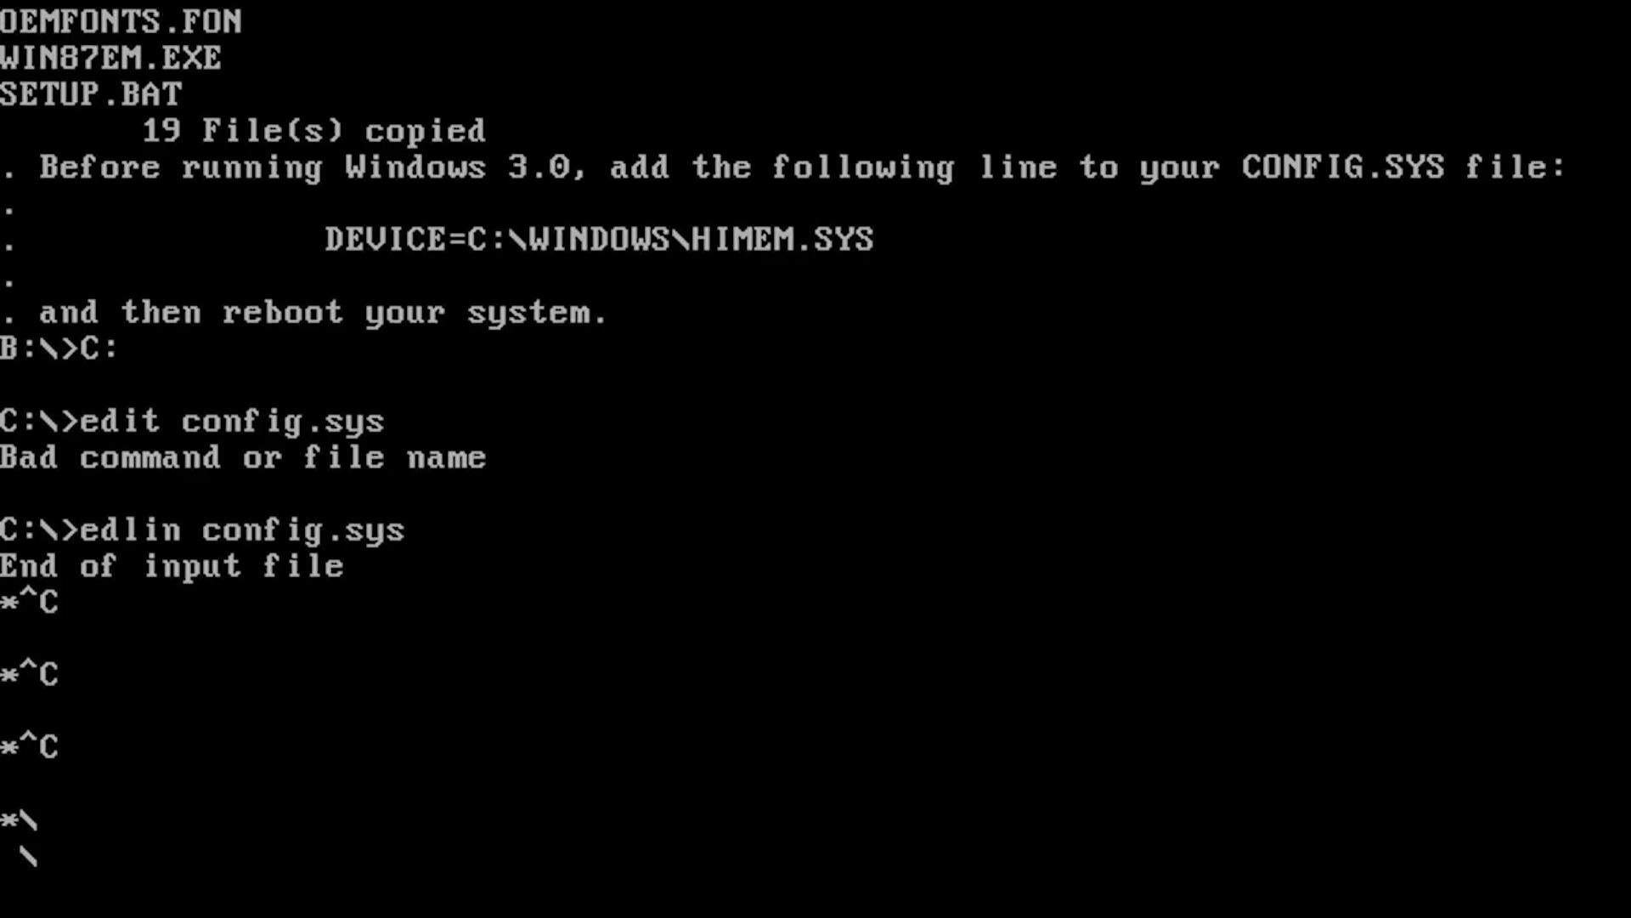
key("ctrl+c")
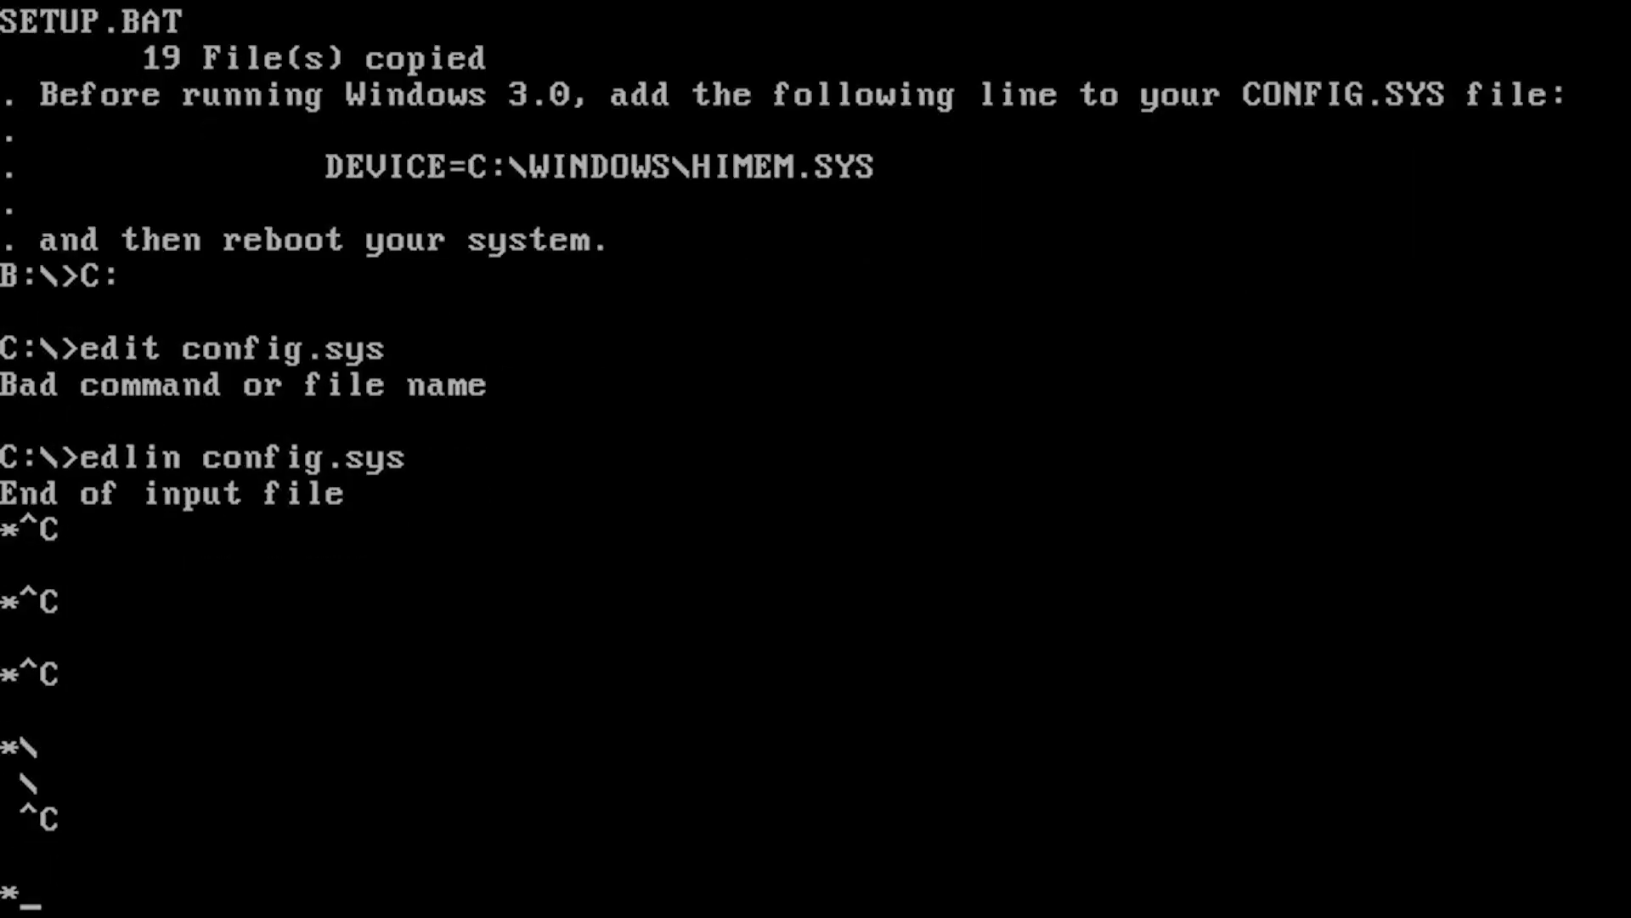
type("exot")
key("BackSpace")
key("BackSpace")
type("it")
key("Return")
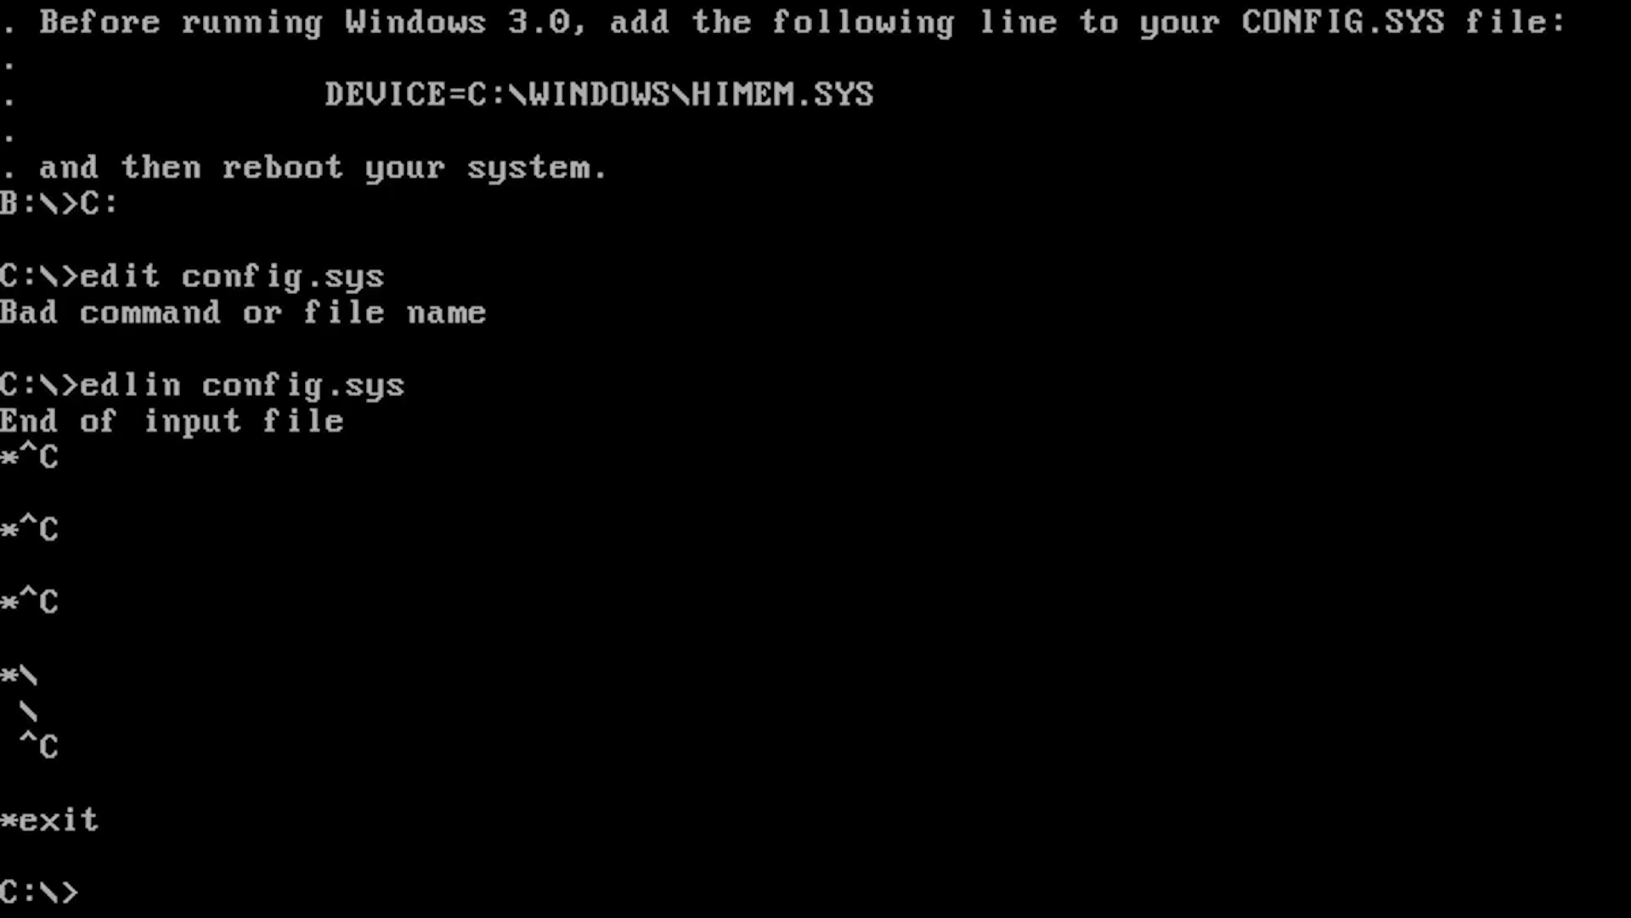
- List the root of C with dir/w, then change into the DOS folder and list it
type("dir/w")
key("Return")
type("cd dos")
key("Return")
type("dir/w")
key("Return")
type("edit")
key("Return")
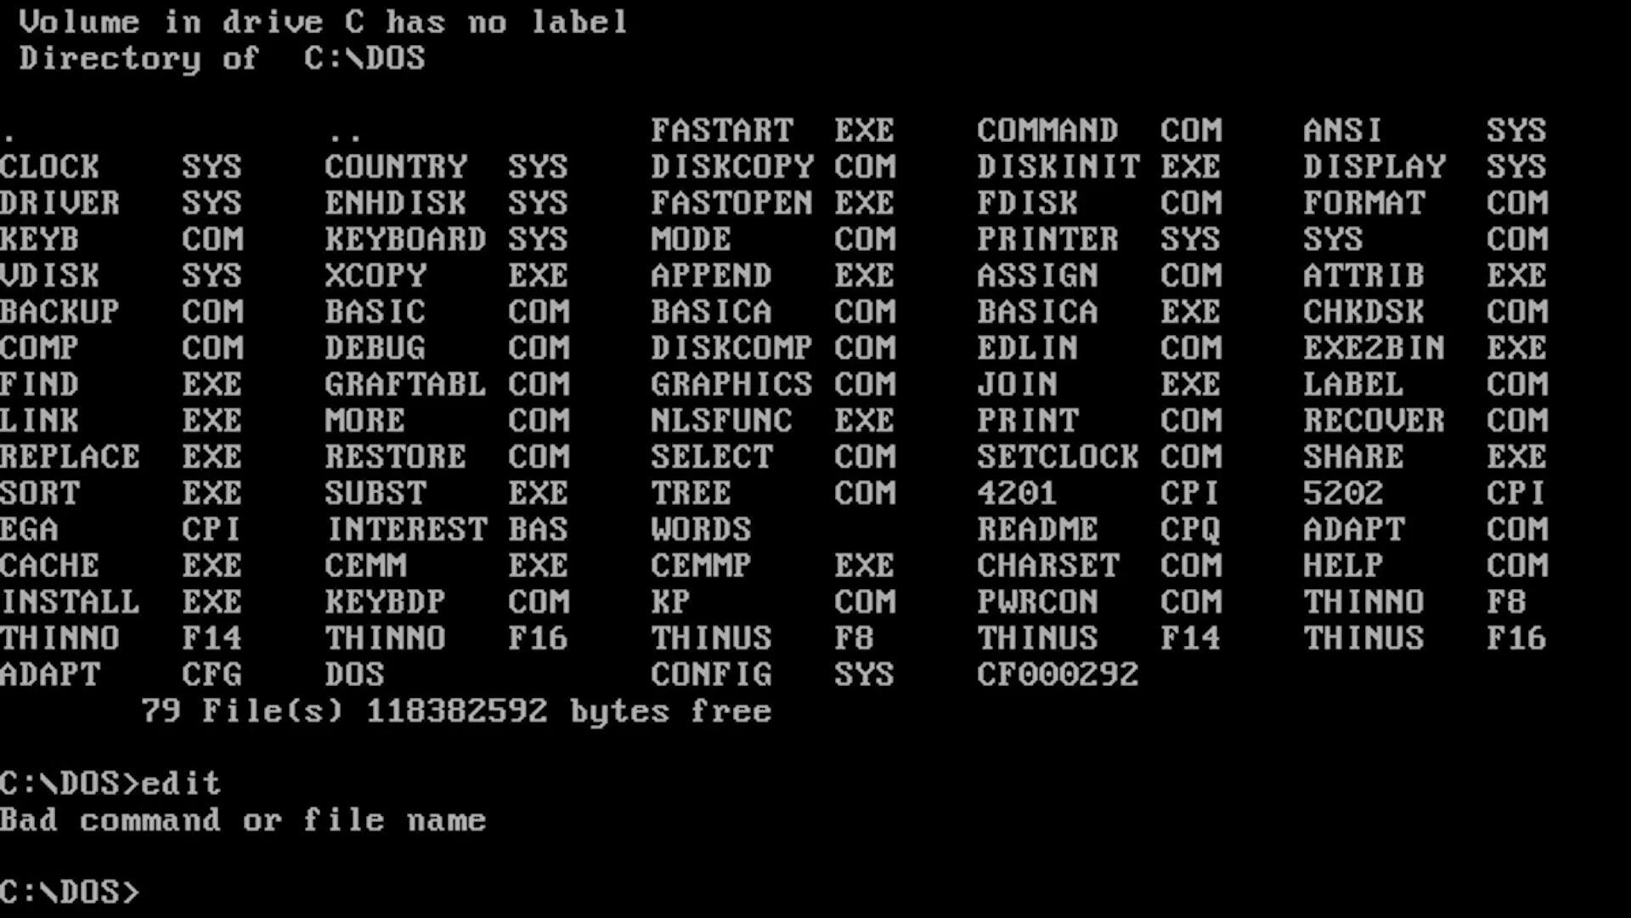
- Page through the DOS folder with dir/p, return to the root, and display CONFIG.SYS
type("dir/p")
key("Return")
key("space")
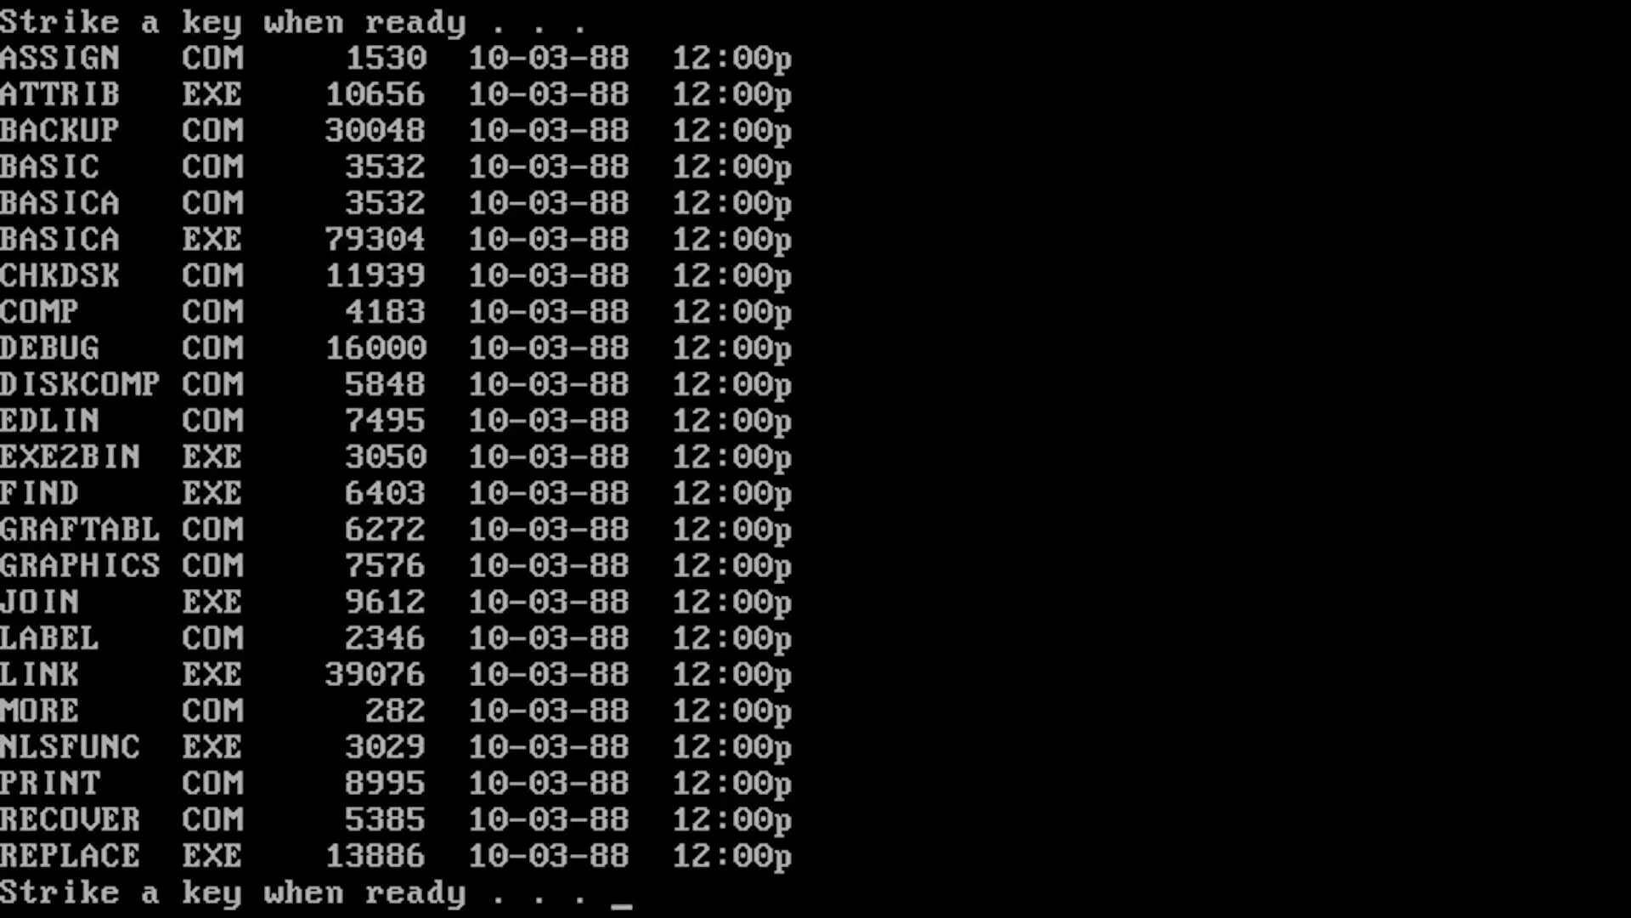
key("space")
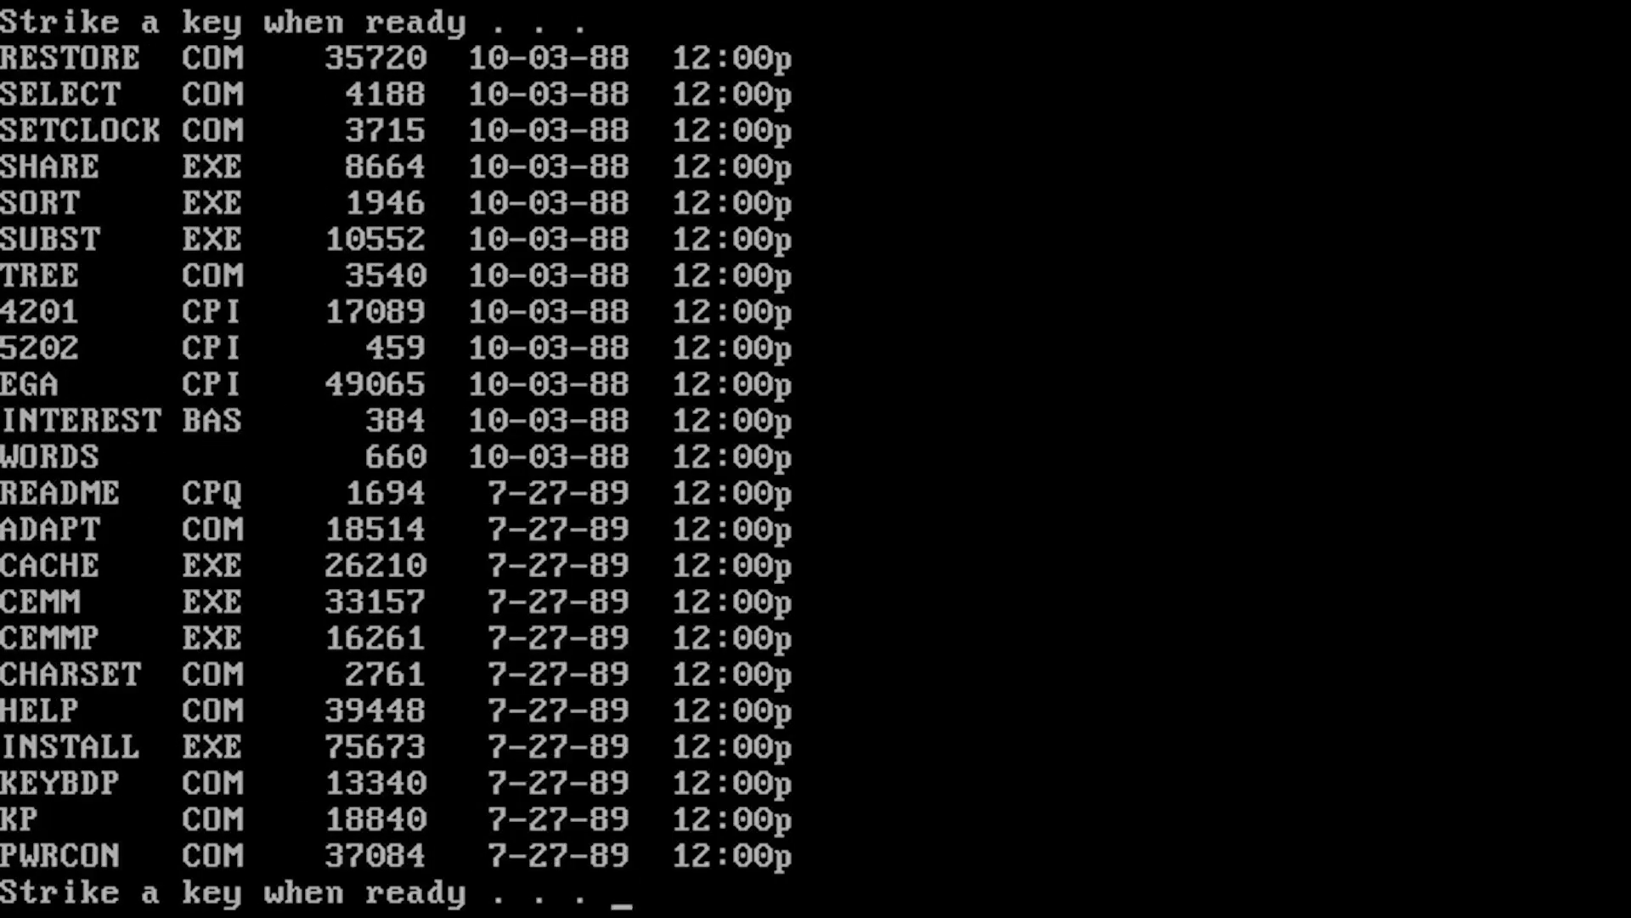
key("space")
type("cd..")
key("Return")
- Show CONFIG.SYS, then list the BOOT622 floppy in A: and copy EDIT.EXE to C:\
type("dir/w")
key("Return")
type("type config.sys")
key("Return")
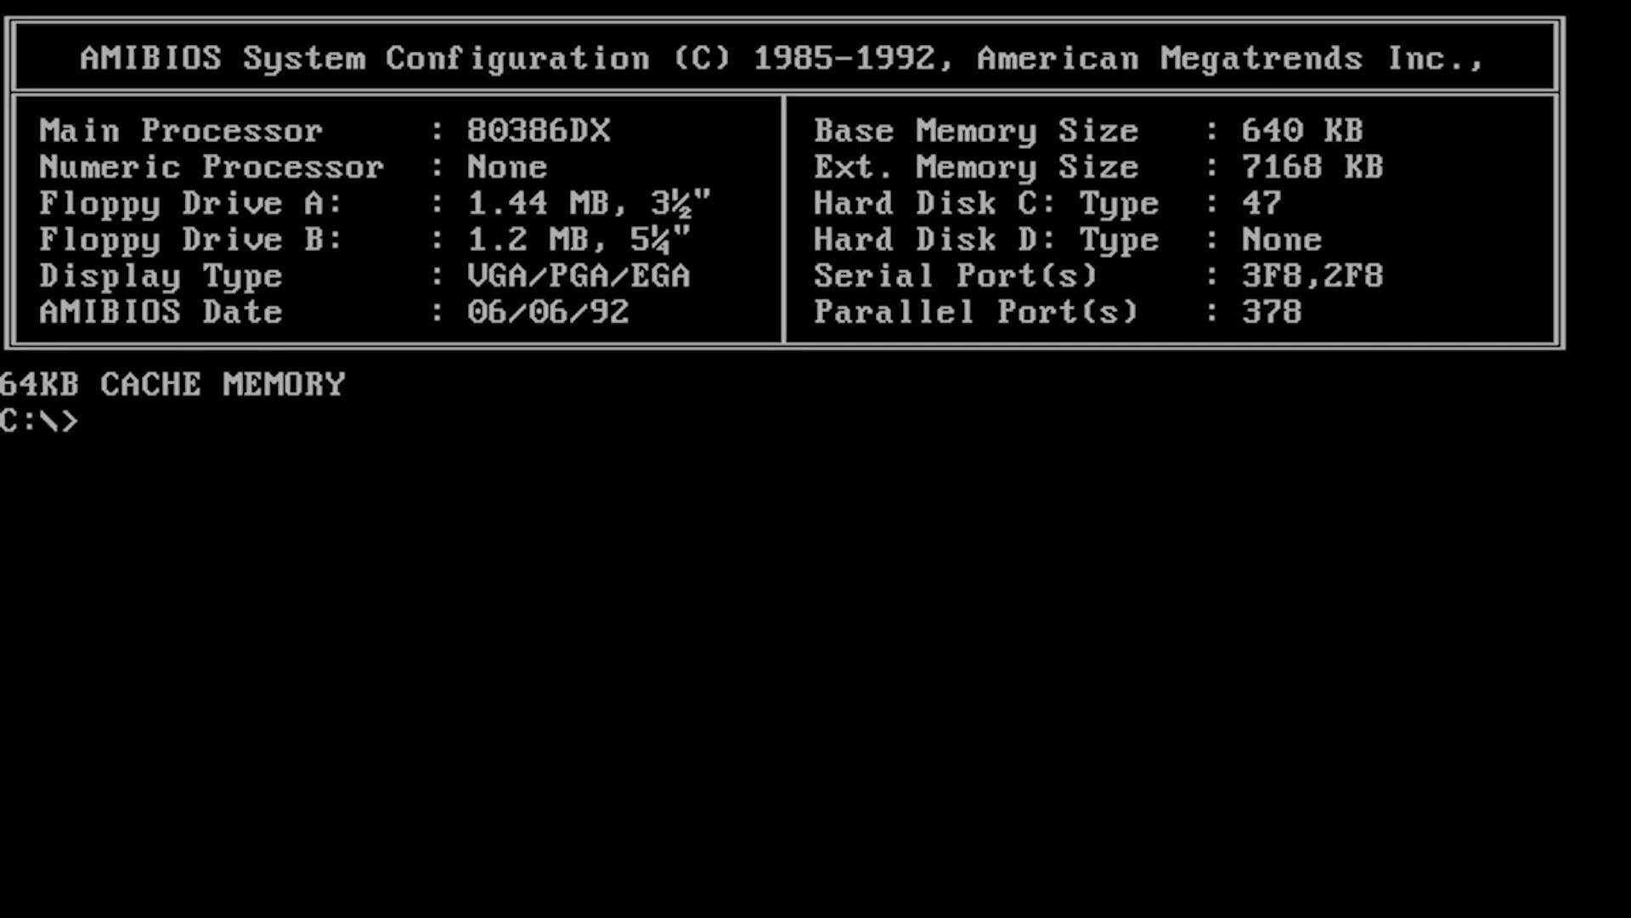
type("a:")
key("Return")
type("dir/w")
key("Return")
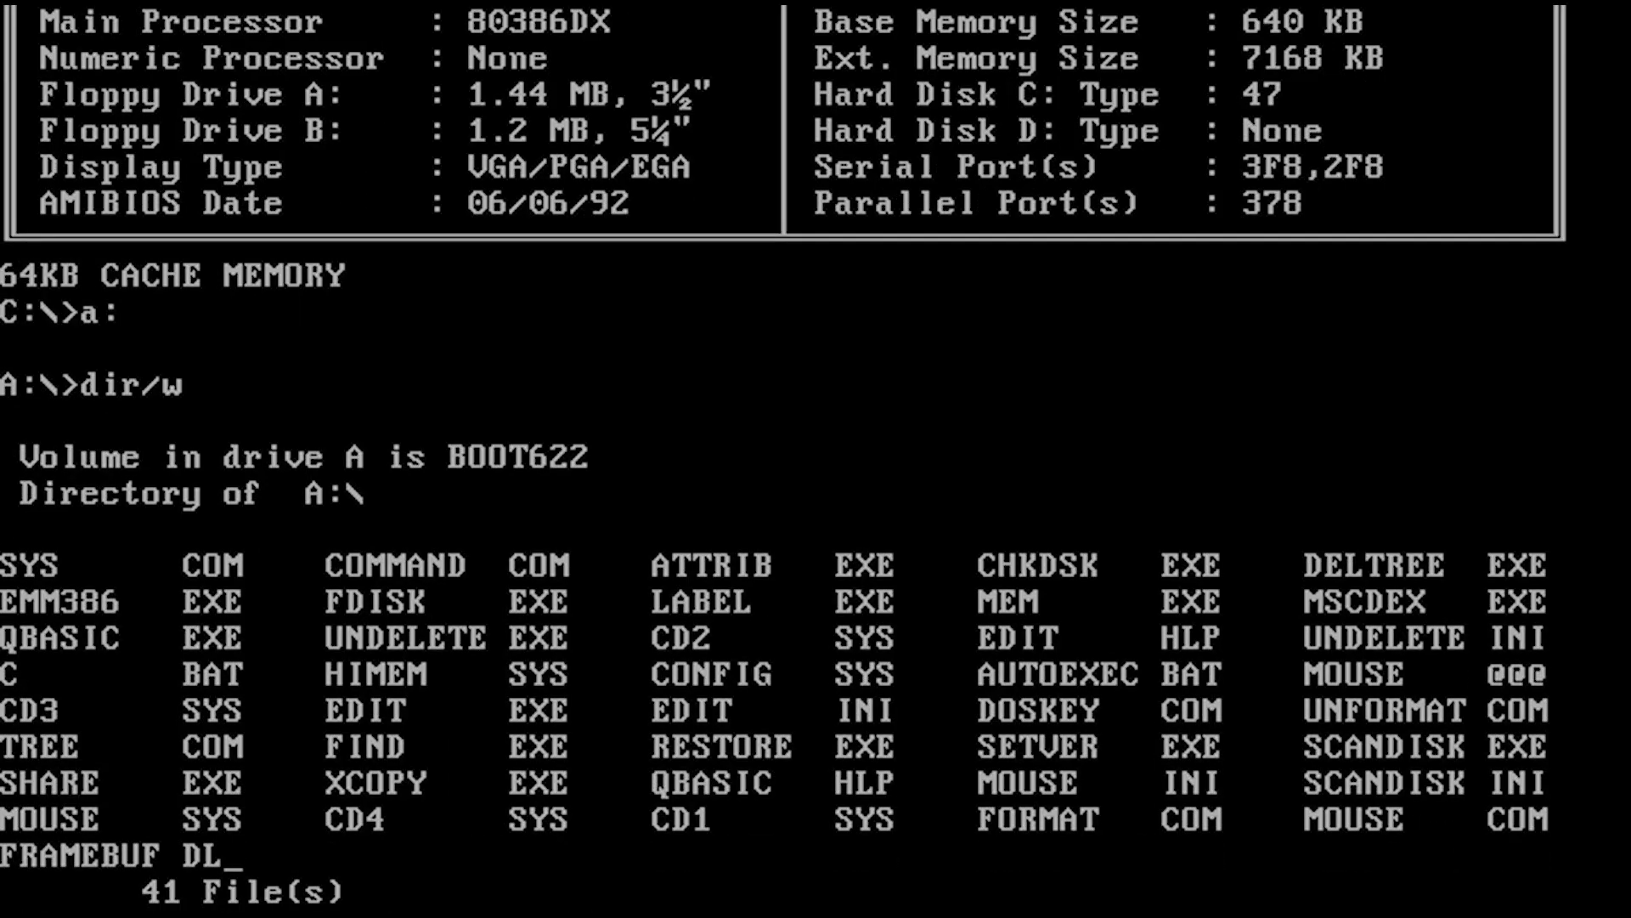
type("copy edit.exe")
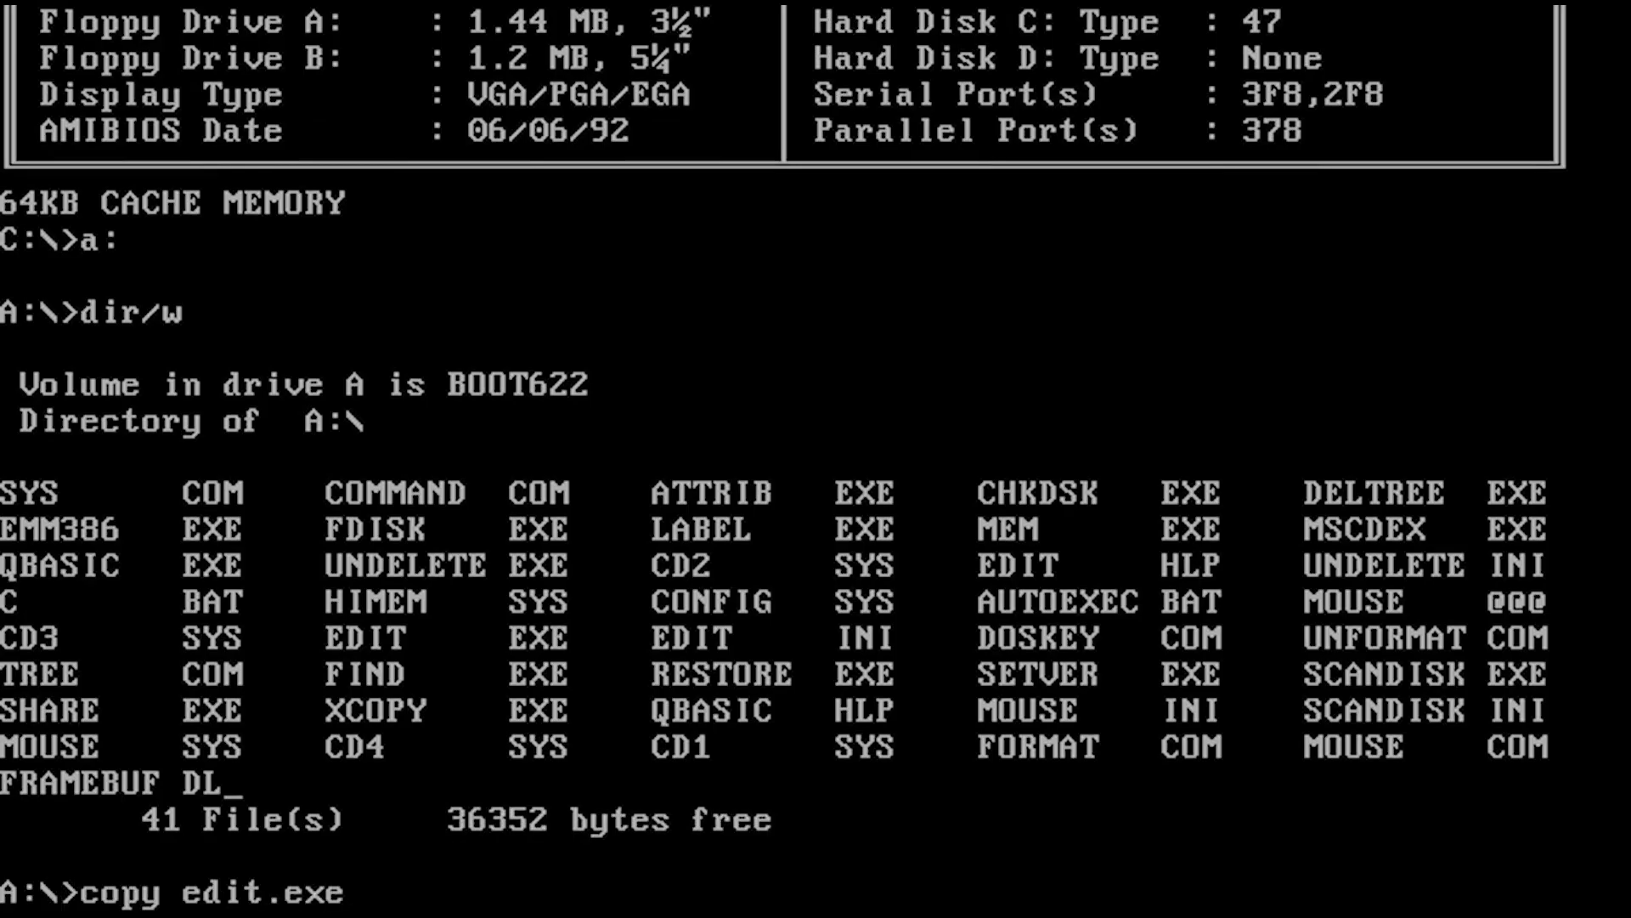
type(" c:\\")
key("Return")
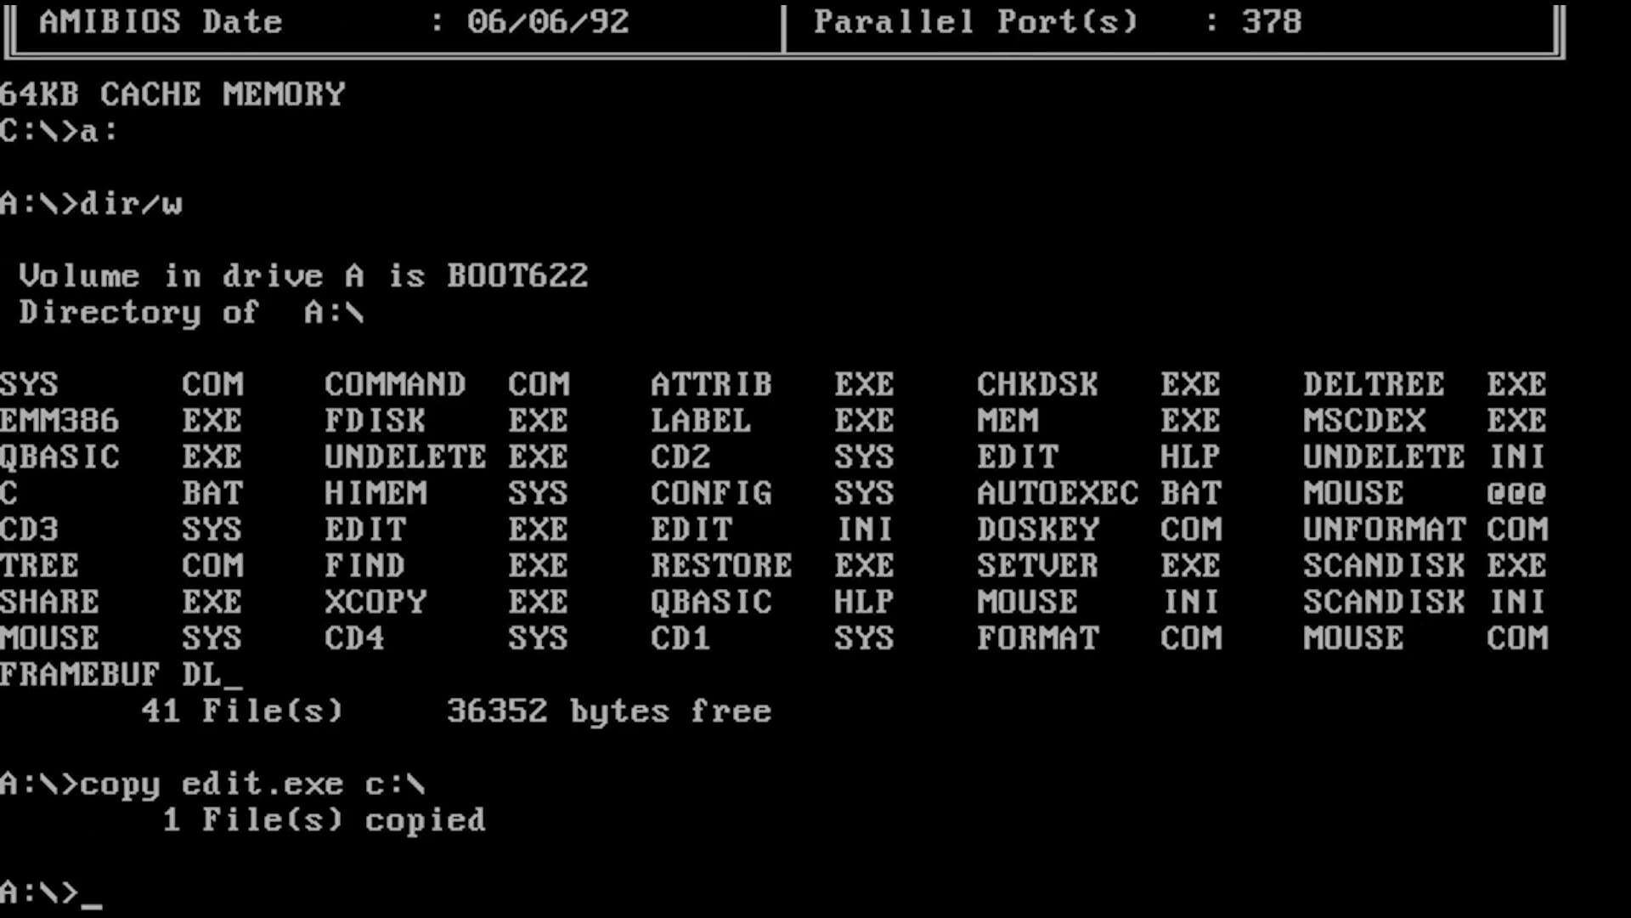
- Return to drive C and open CONFIG.SYS in the MS-DOS Editor
type("c:")
key("Return")
type("e")
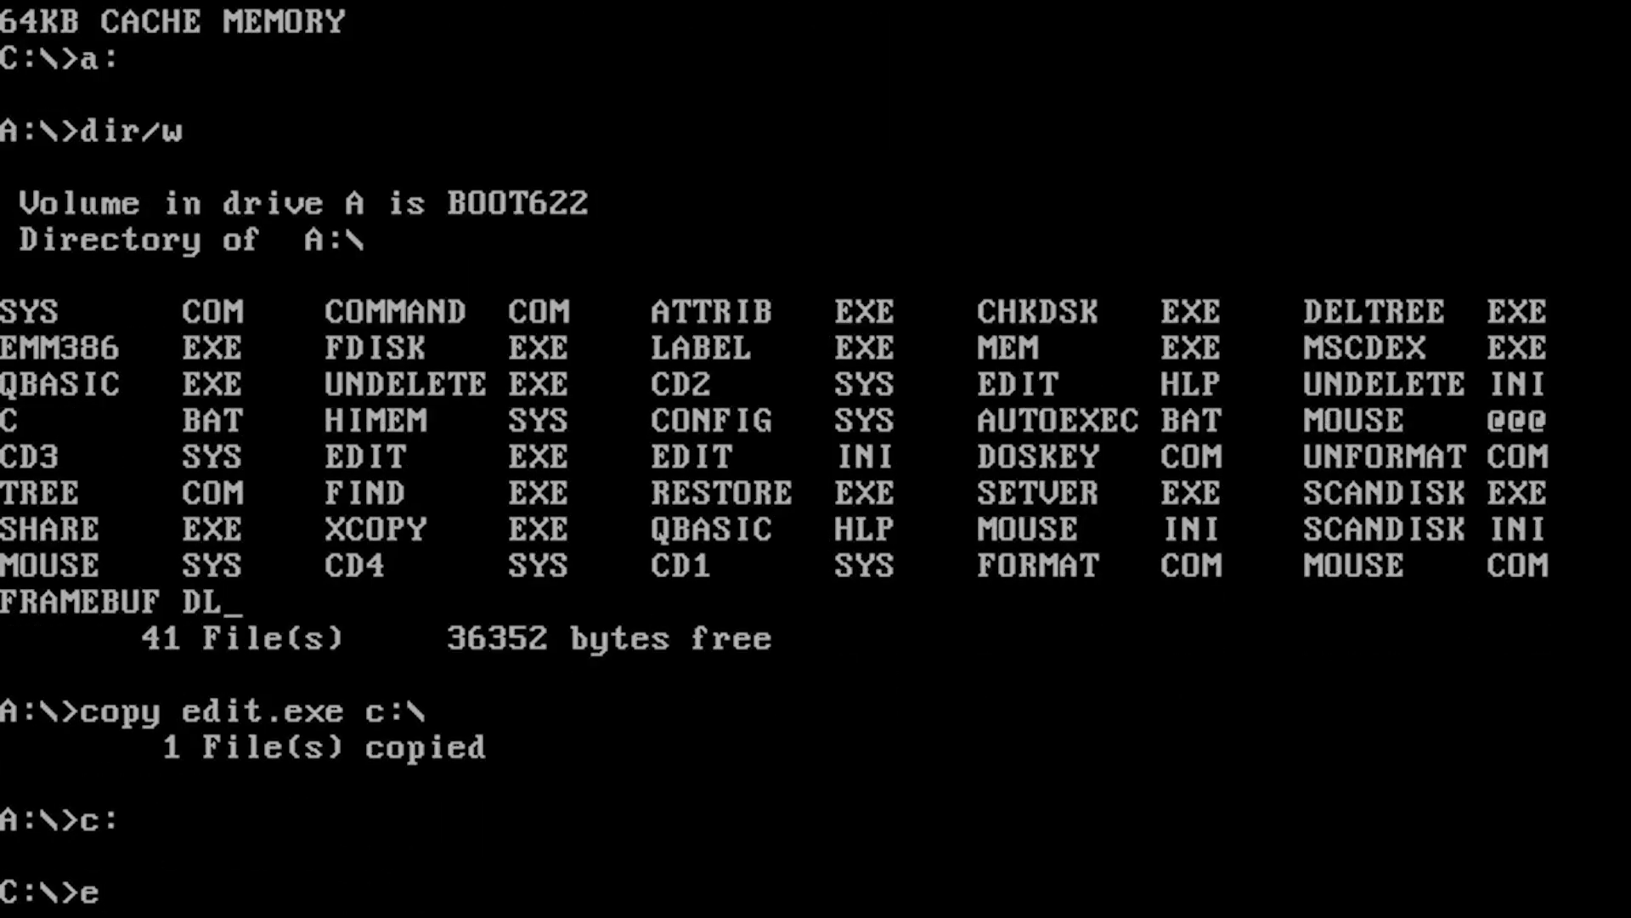
type("dit config.sys")
key("Return")
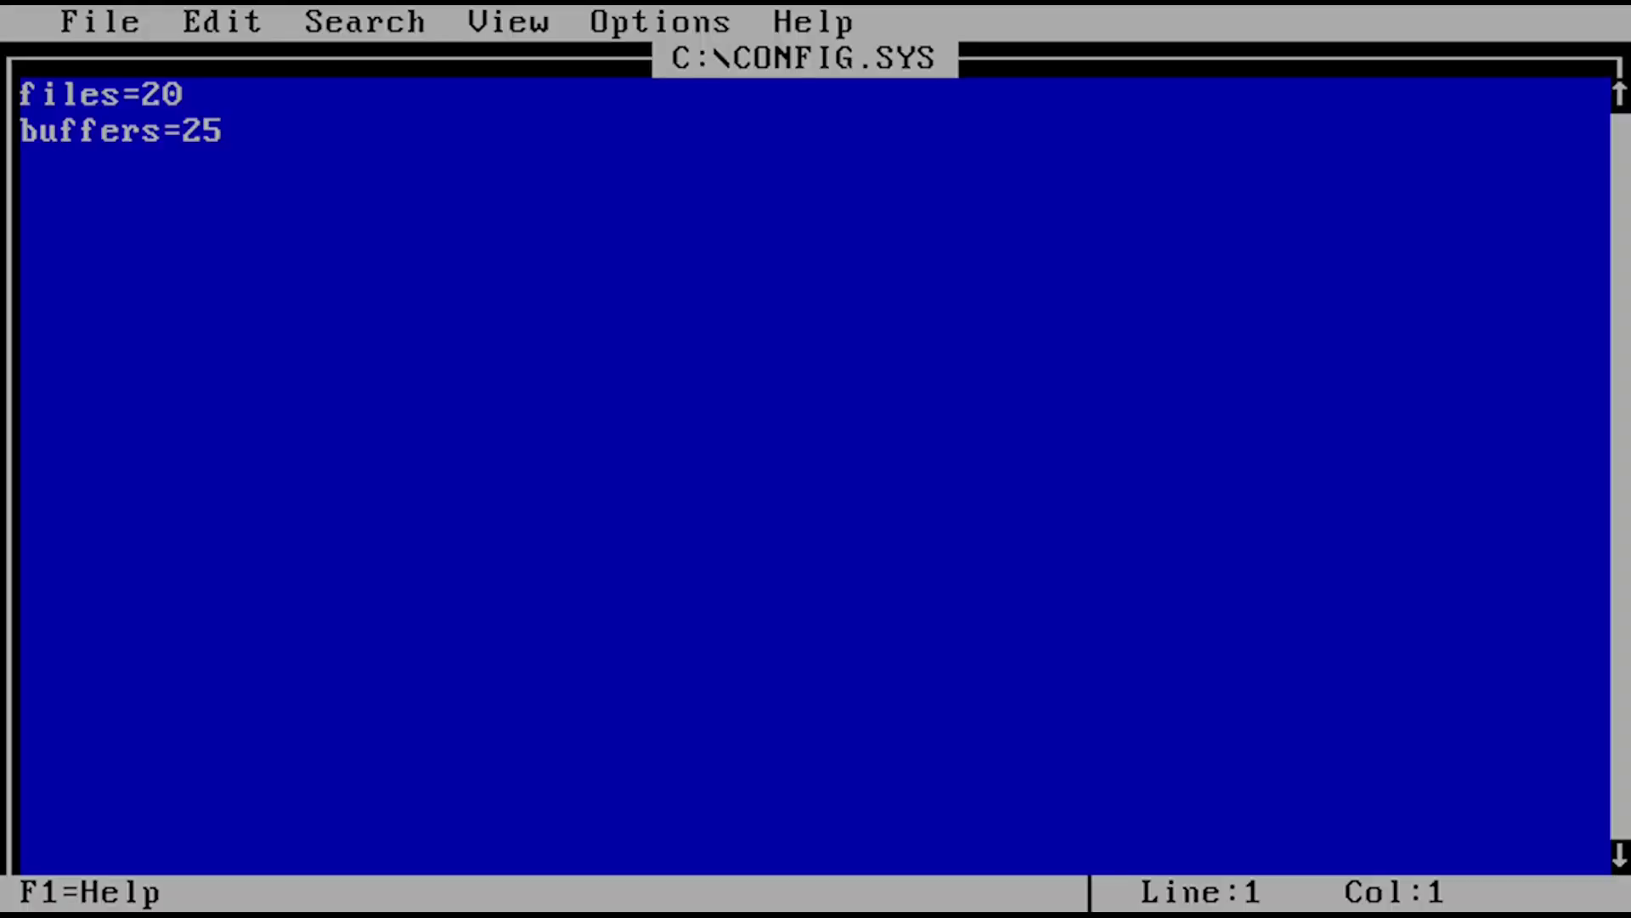
- Write device=C:\WINDOWS\HIMEM.SYS on the third line, correcting stray characters
key("Down")
key("Down")
key("BackSpace")
type("e")
key("BackSpace")
type("device=")
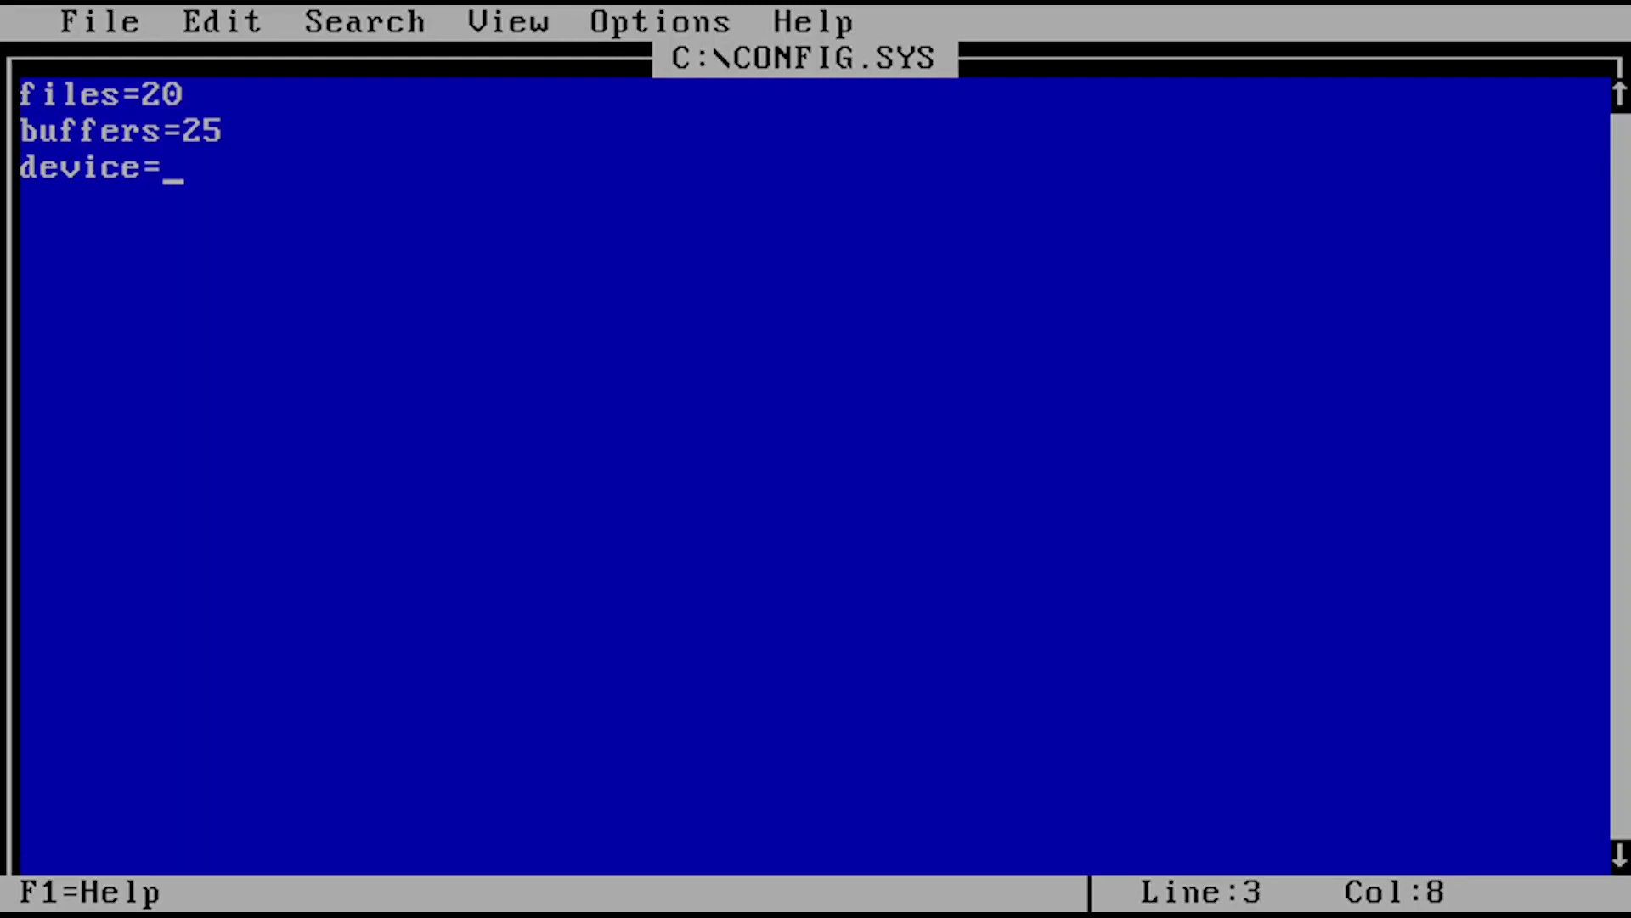
type("C:\\WINDOWS\\G")
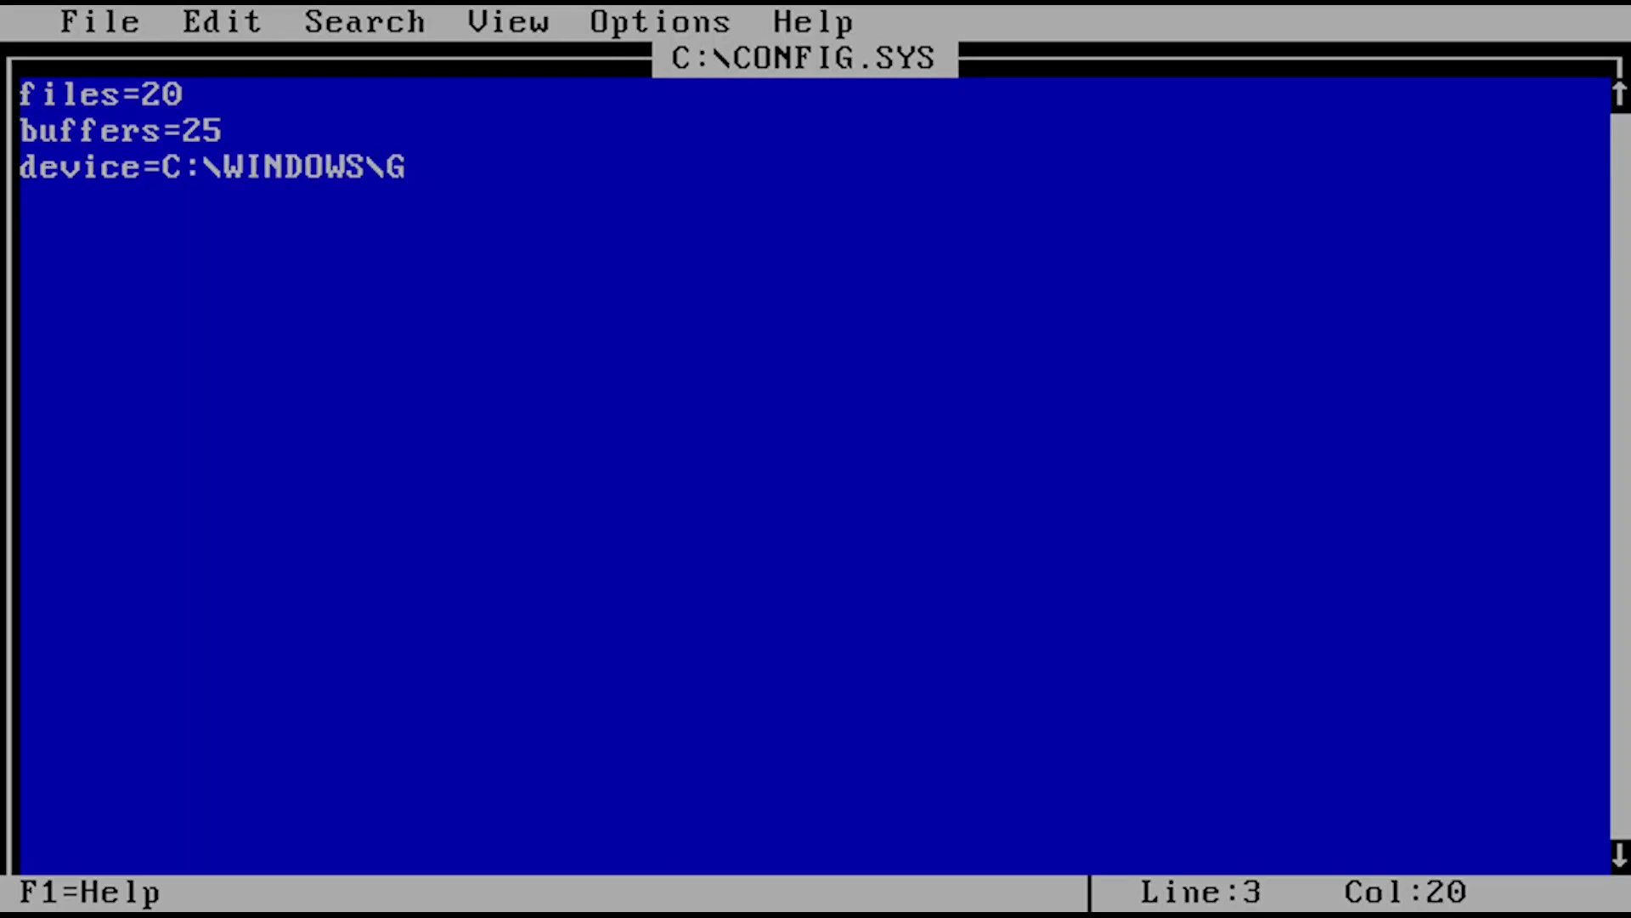
key("BackSpace")
type("HIMEM.SYS")
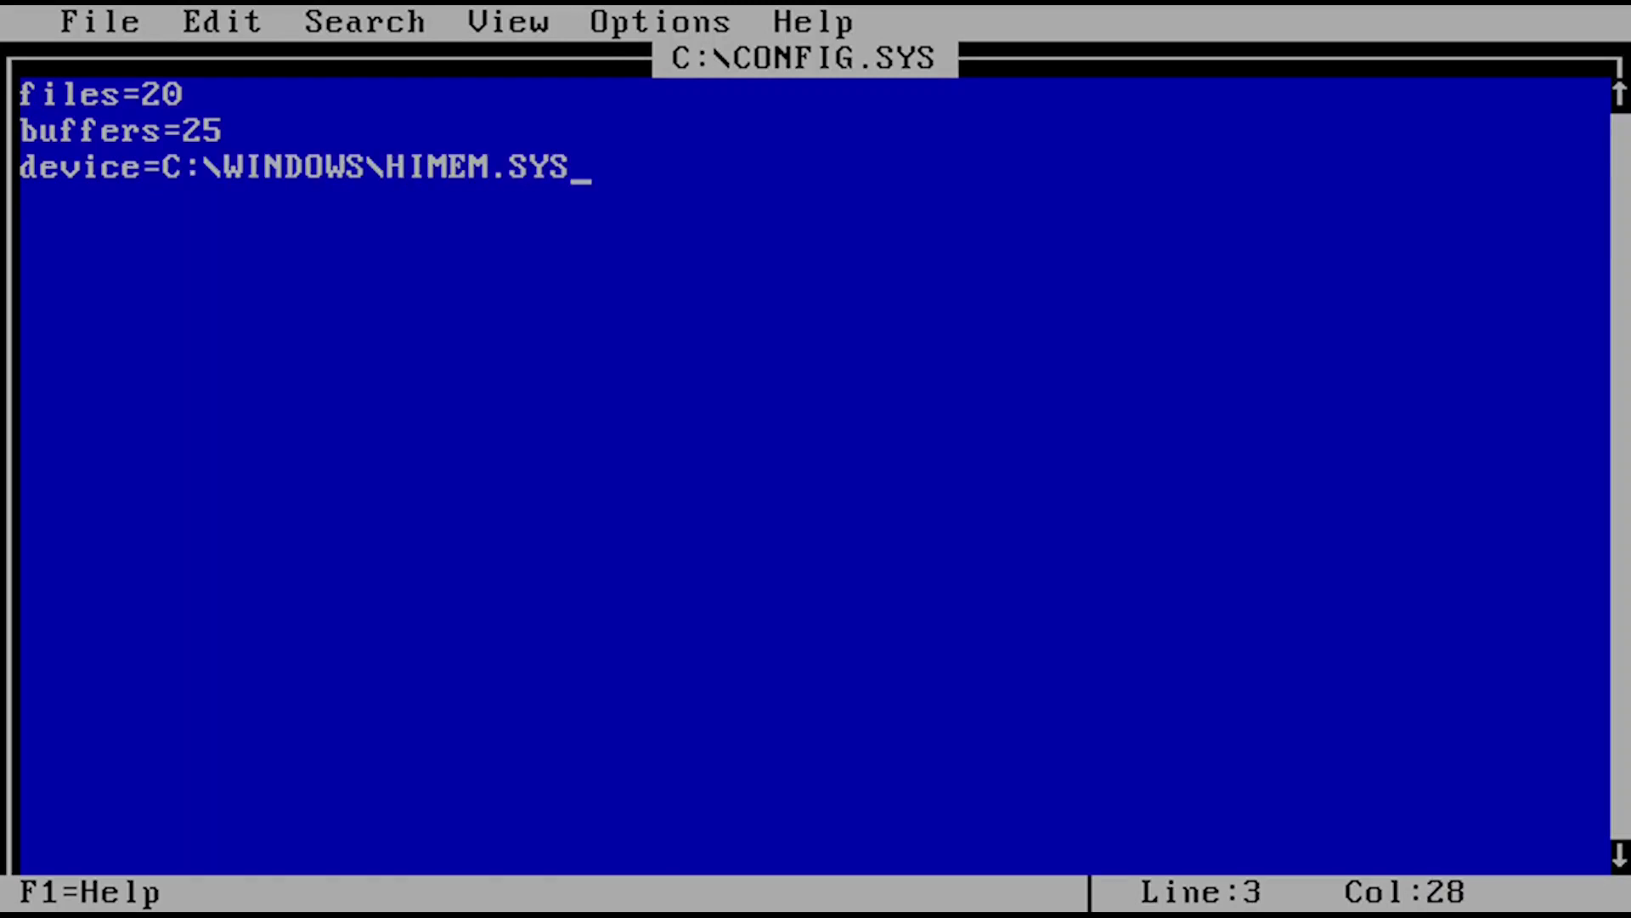
- Exit the editor through File > Exit, saving CONFIG.SYS
key("alt")
key("Return")
key("x")
key("Return")
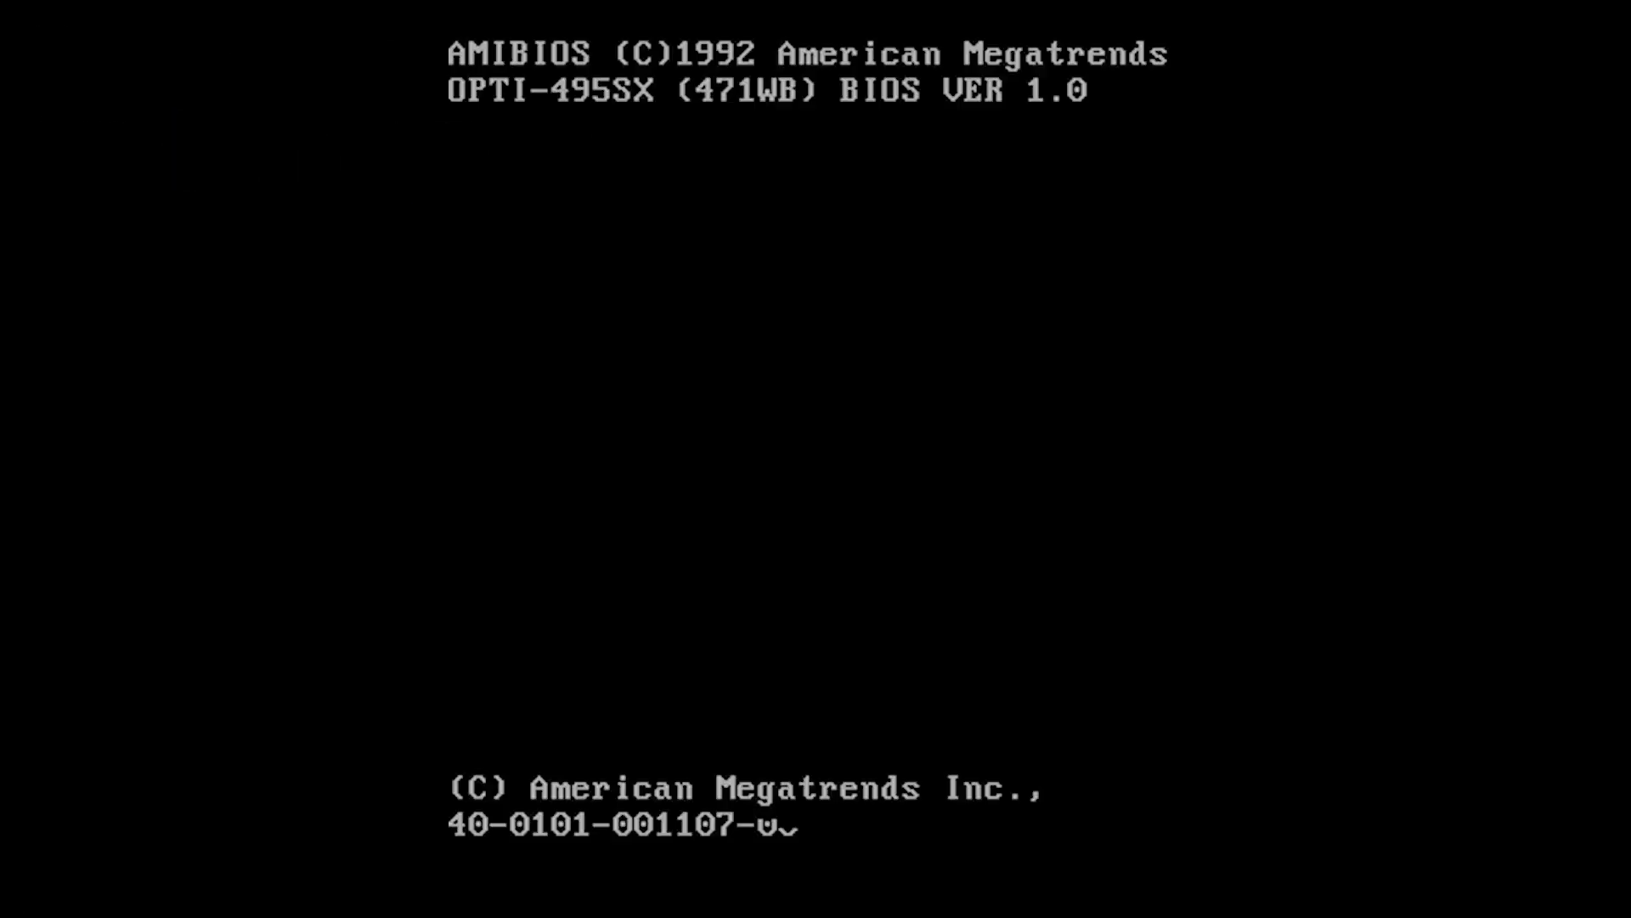
- Reboot the PC, then change to the WINDOWS directory and run win386
key("Delete")
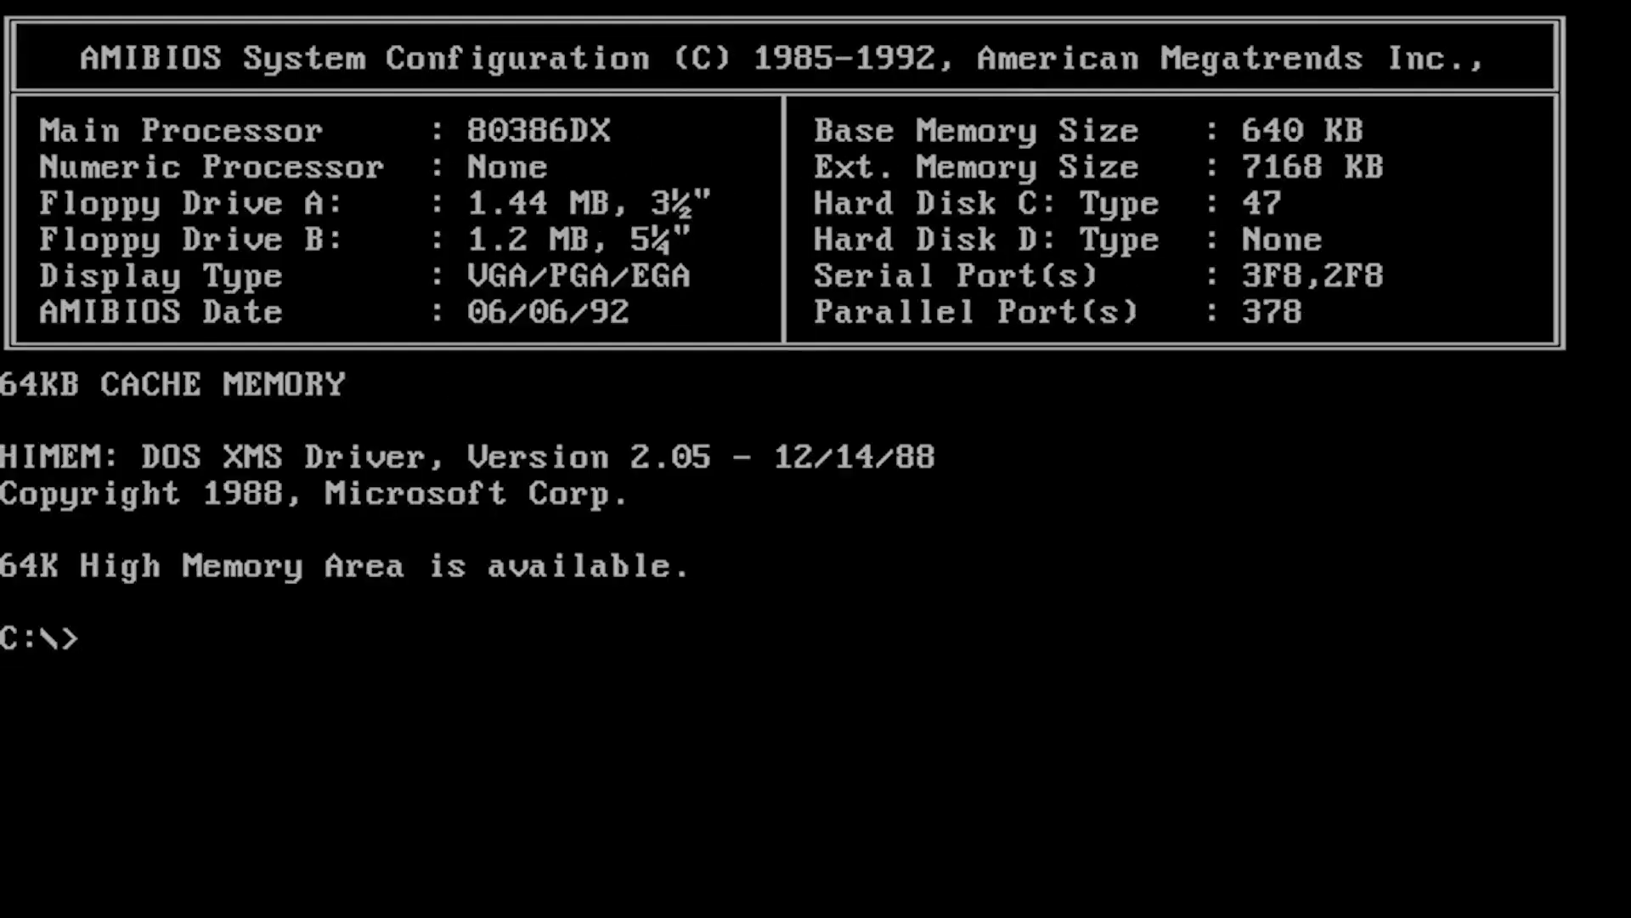
type("cd windows")
key("Return")
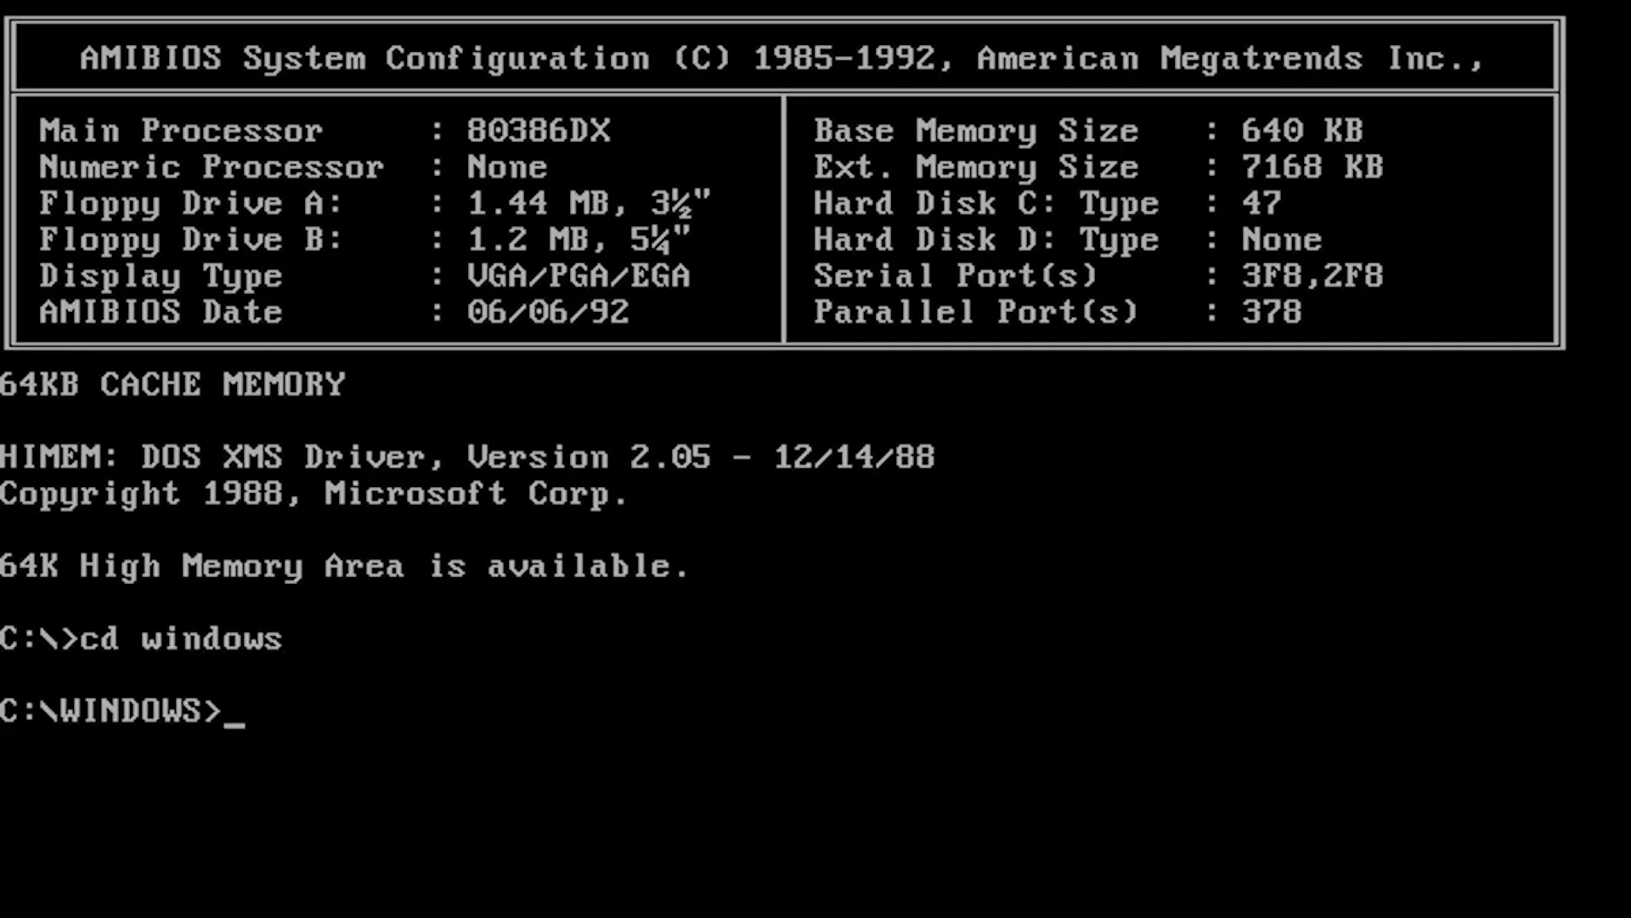
type("win386")
key("Return")
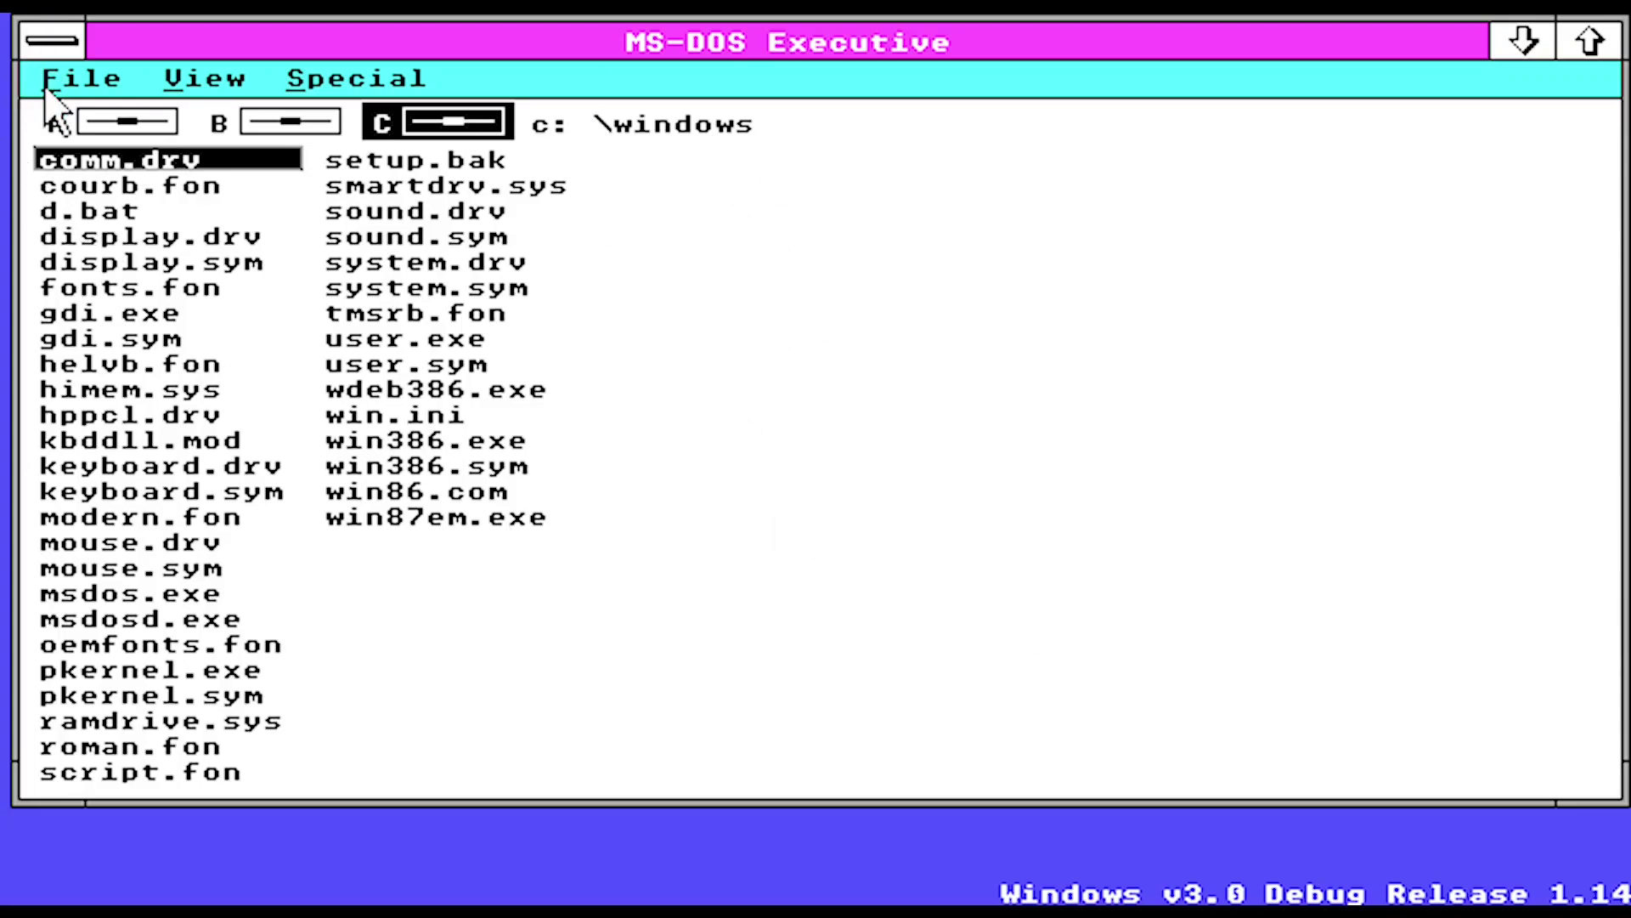
left_click_drag(68, 78, 153, 386)
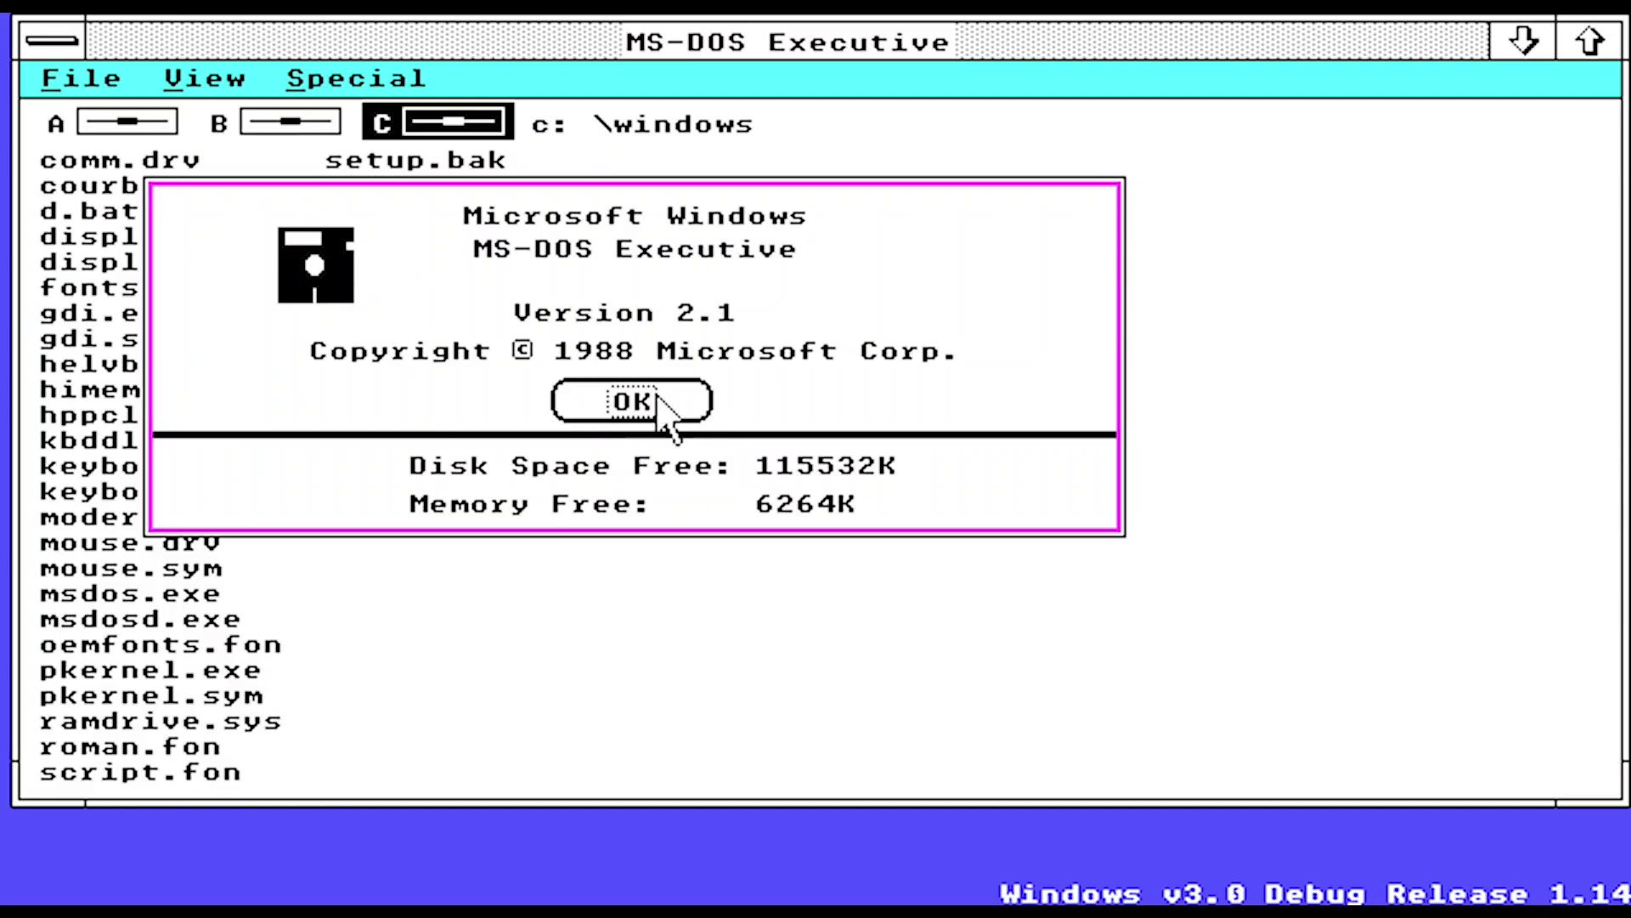
left_click_drag(658, 400, 543, 501)
left_click_drag(556, 401, 588, 390)
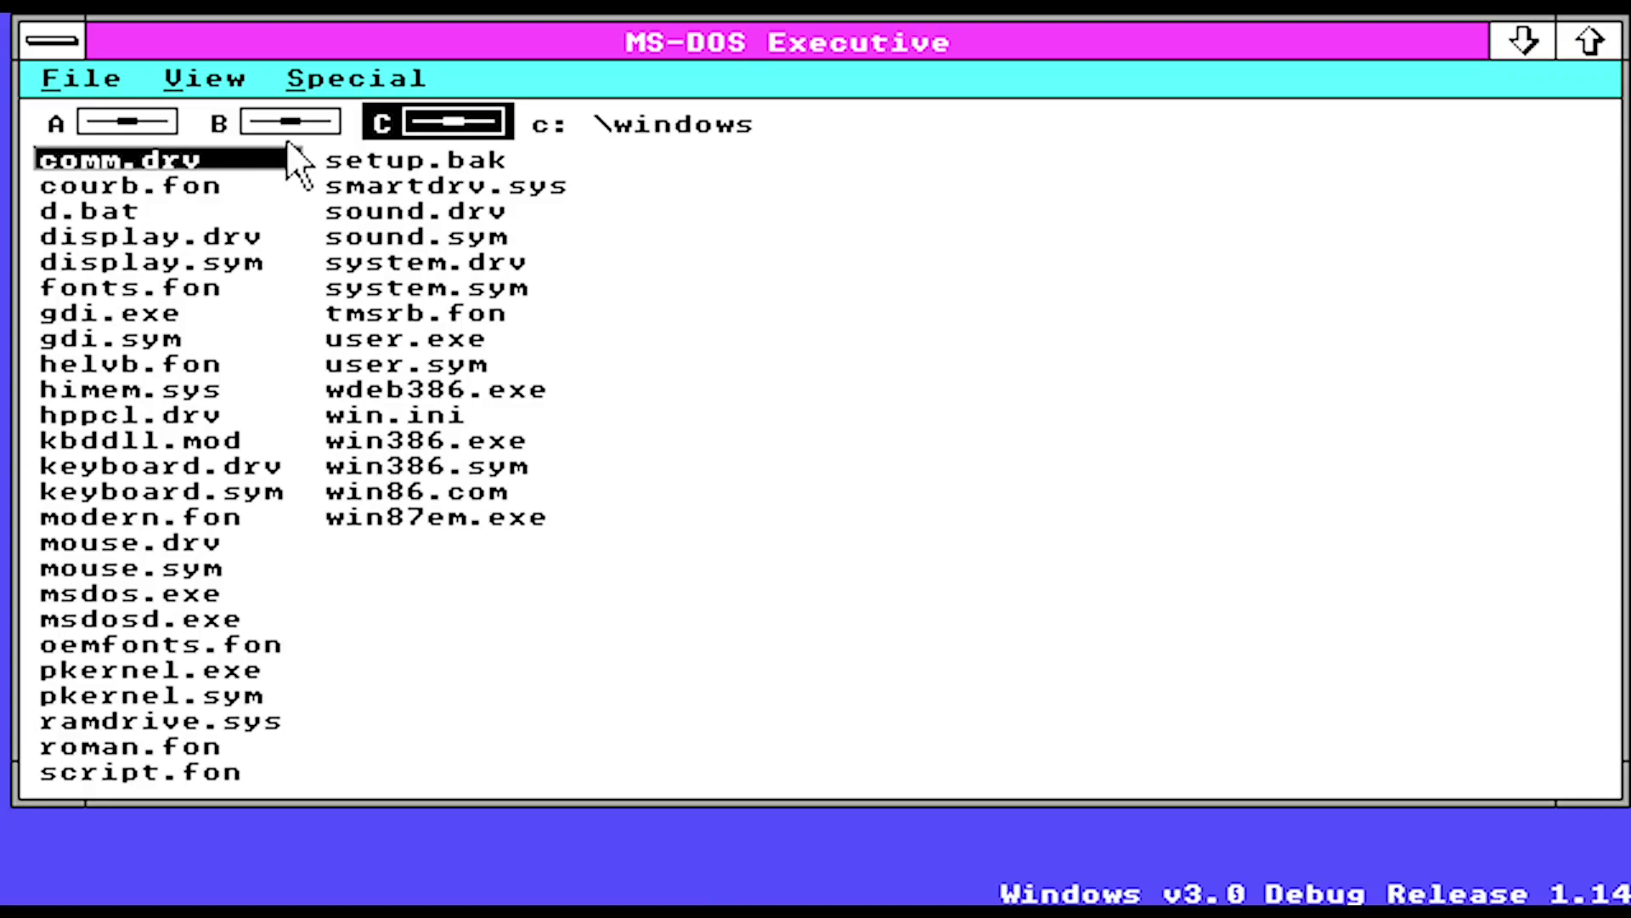
double_click(91, 214)
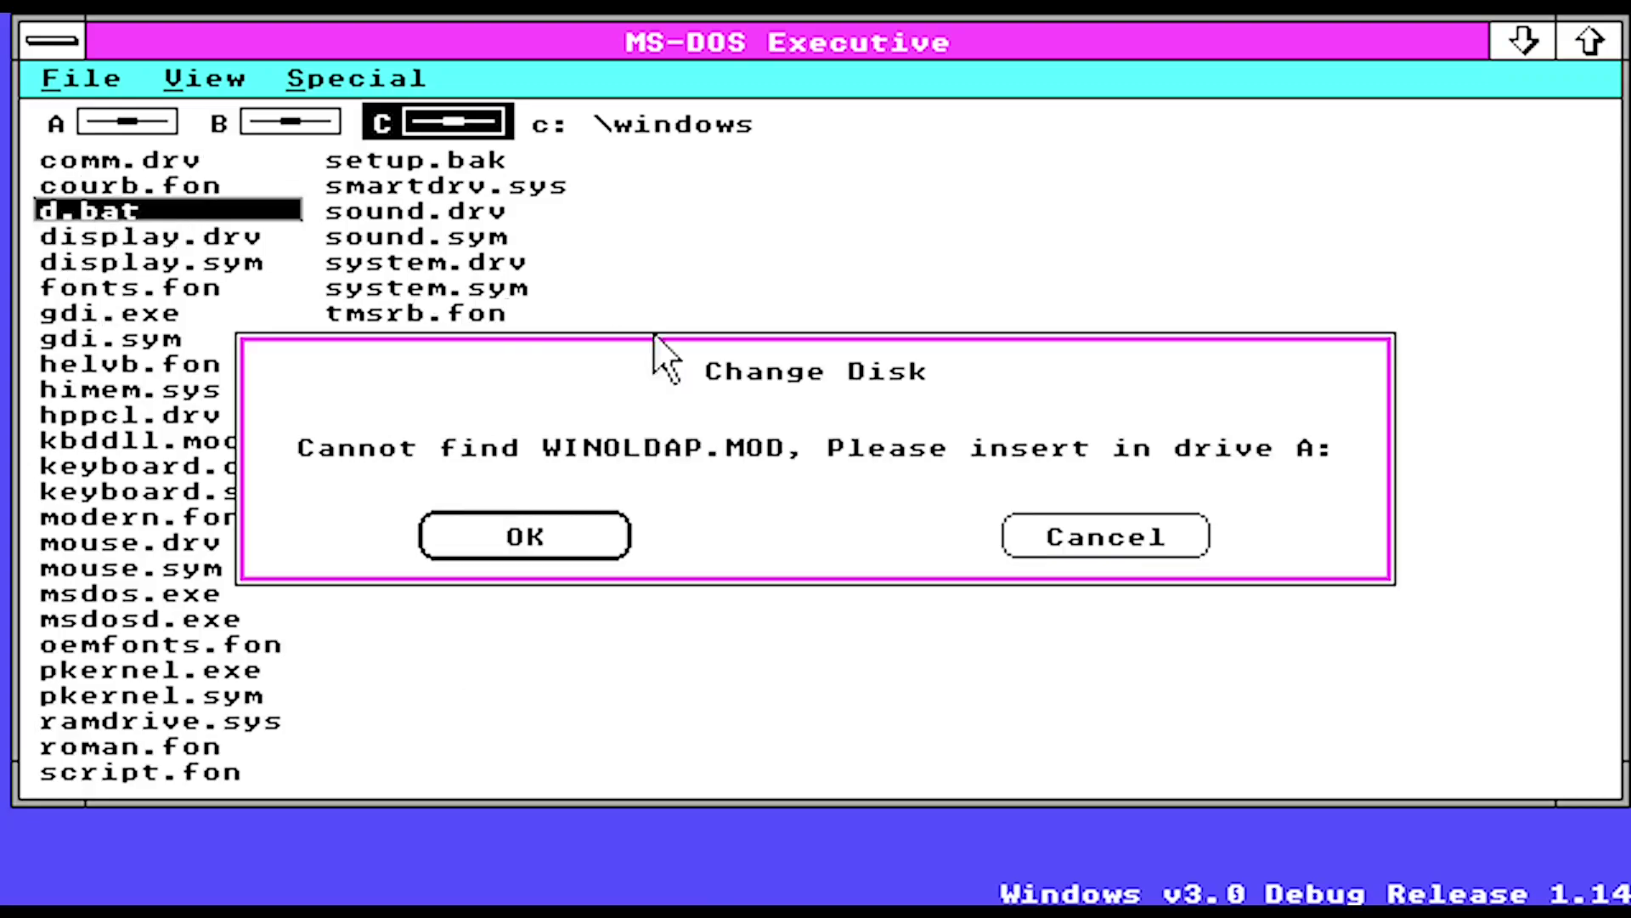
left_click(1096, 541)
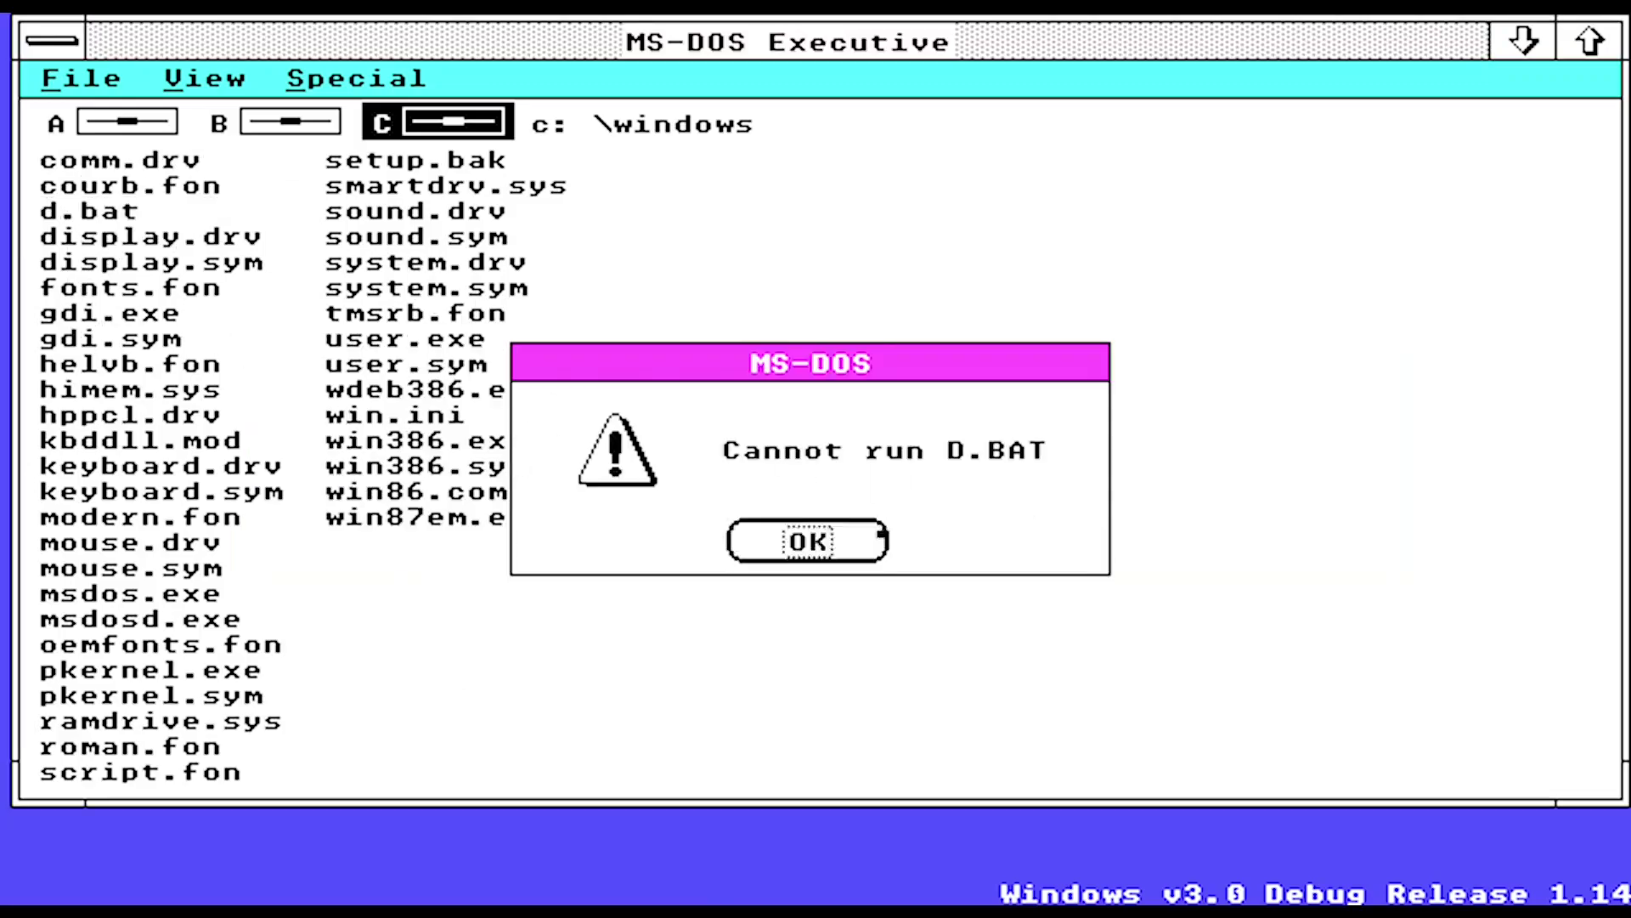
key("Return")
key("alt+F9")
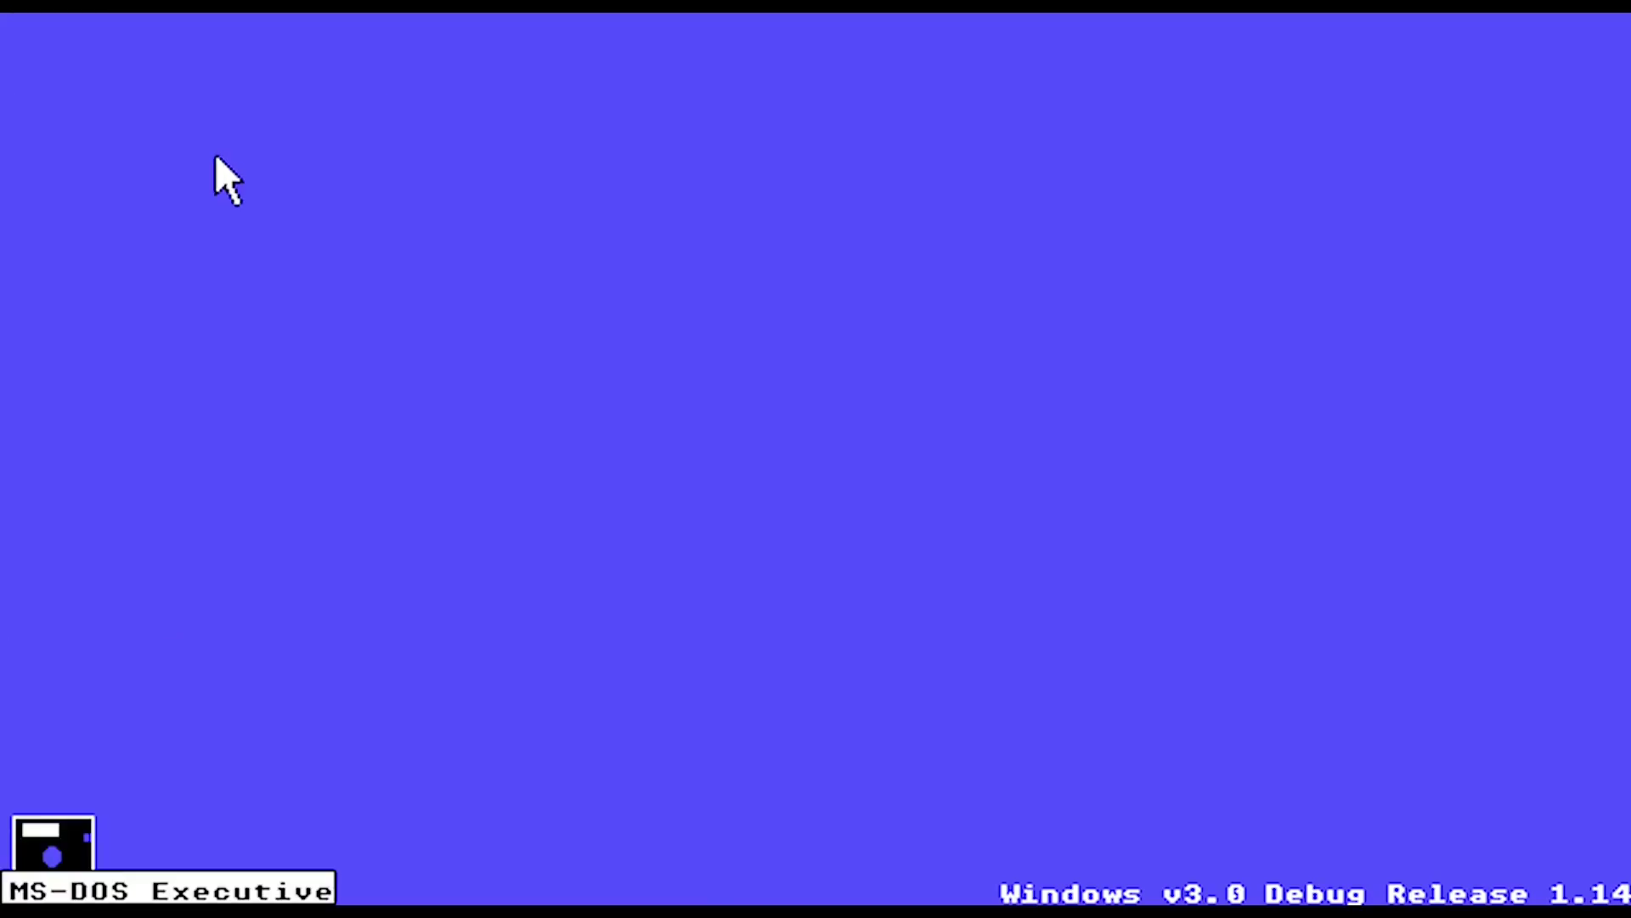
double_click(85, 845)
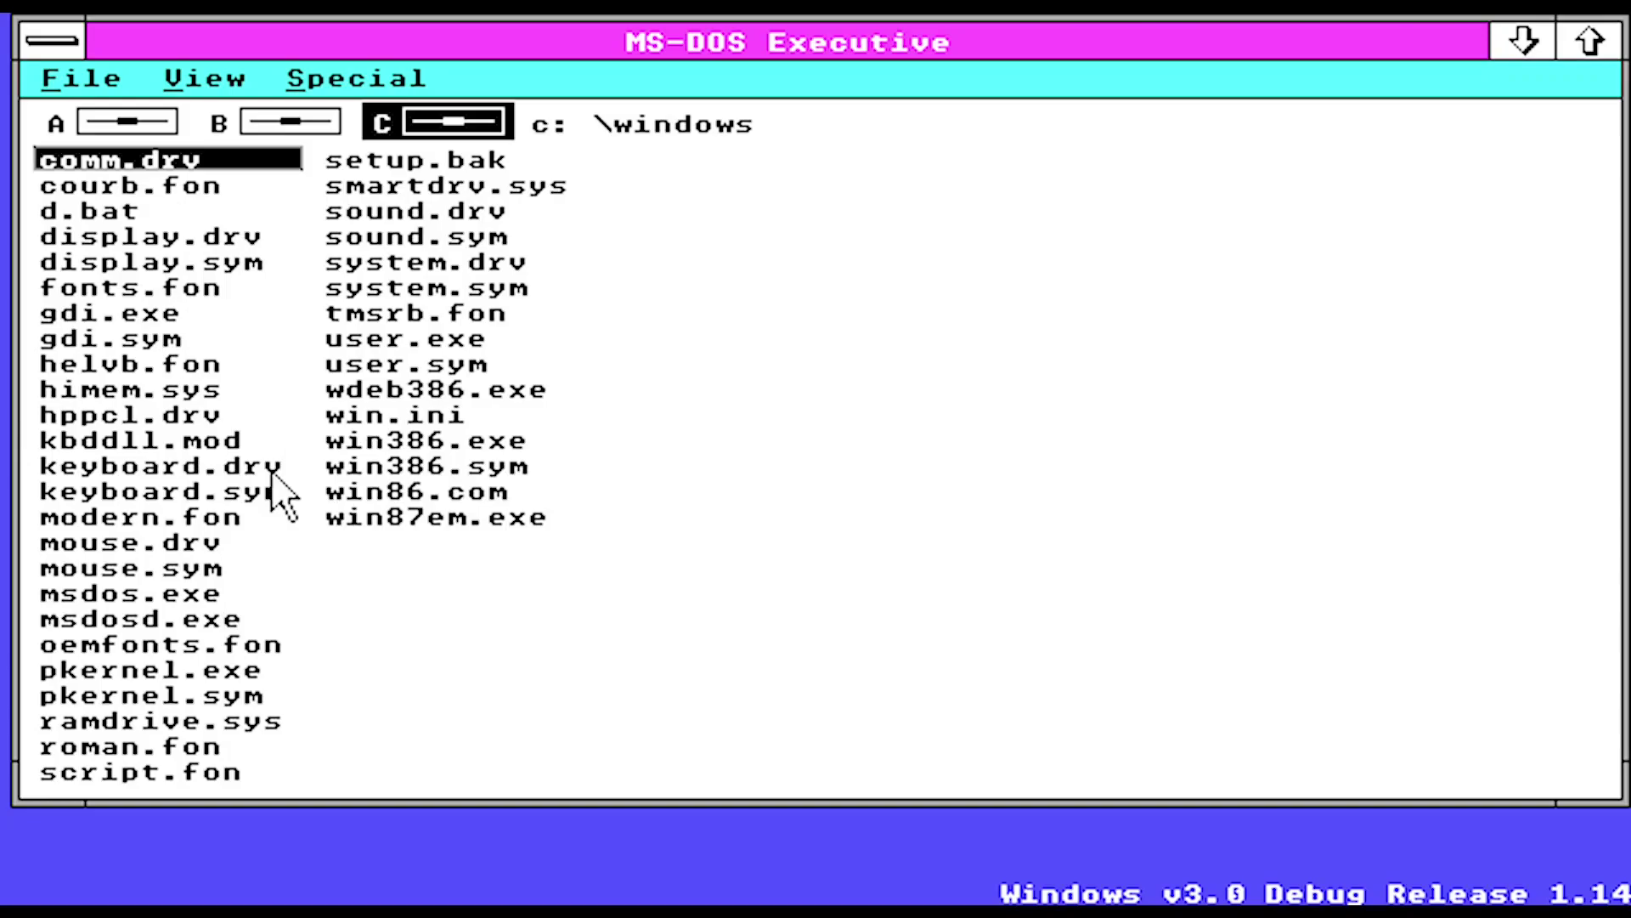
- Delete win.ini via File > Delete, then try ending Windows from the Control menu
left_click(388, 416)
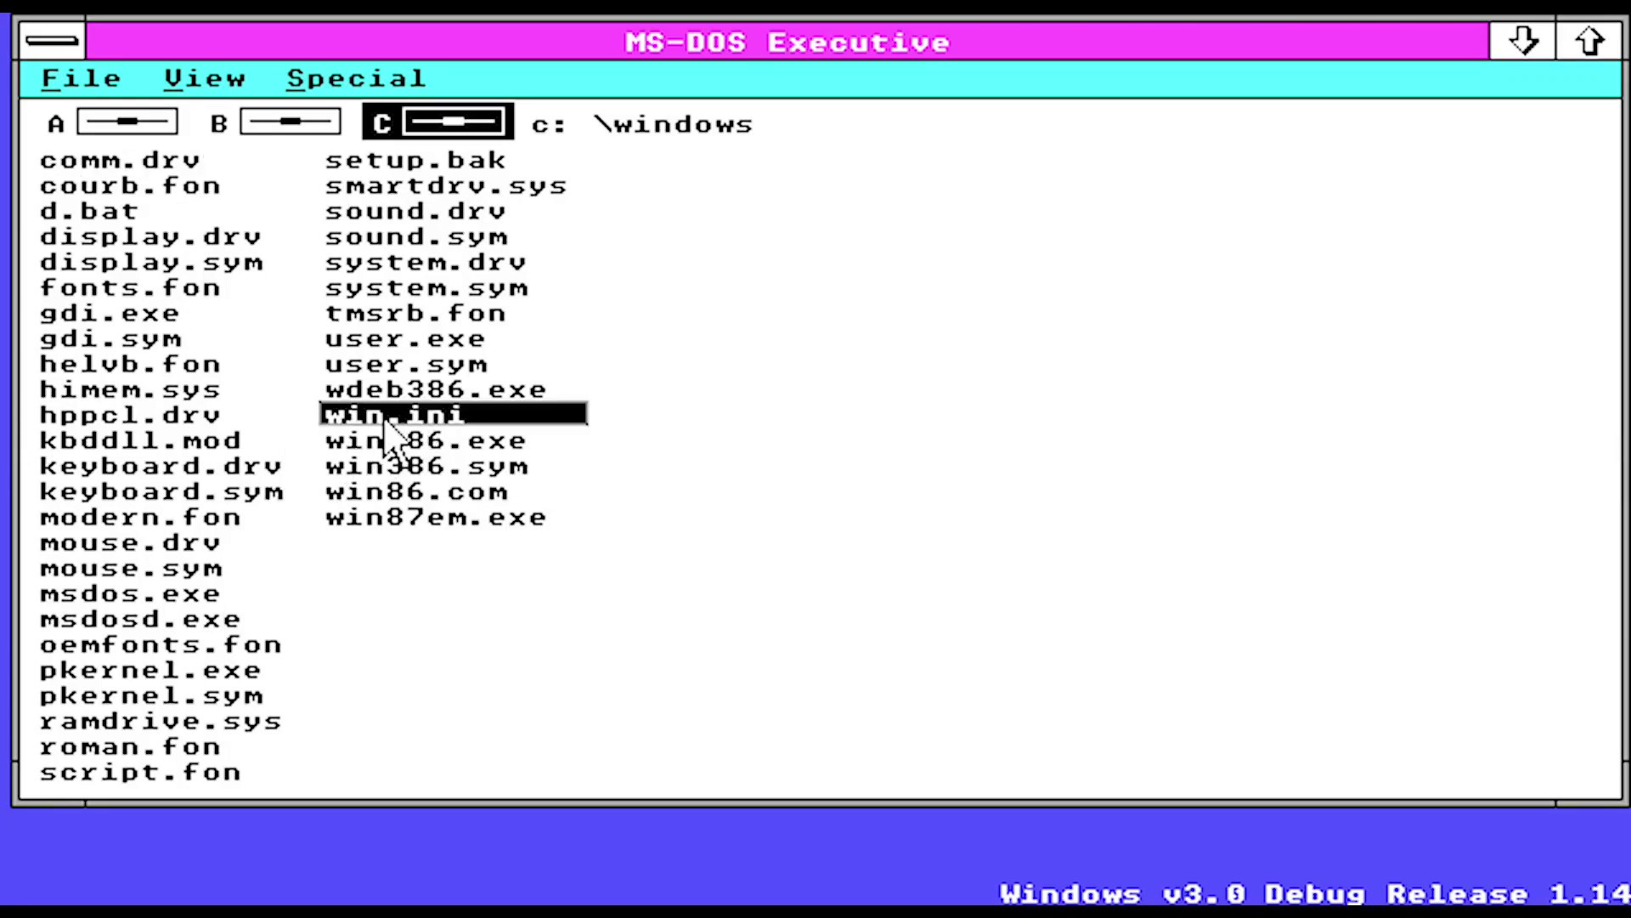
left_click(89, 78)
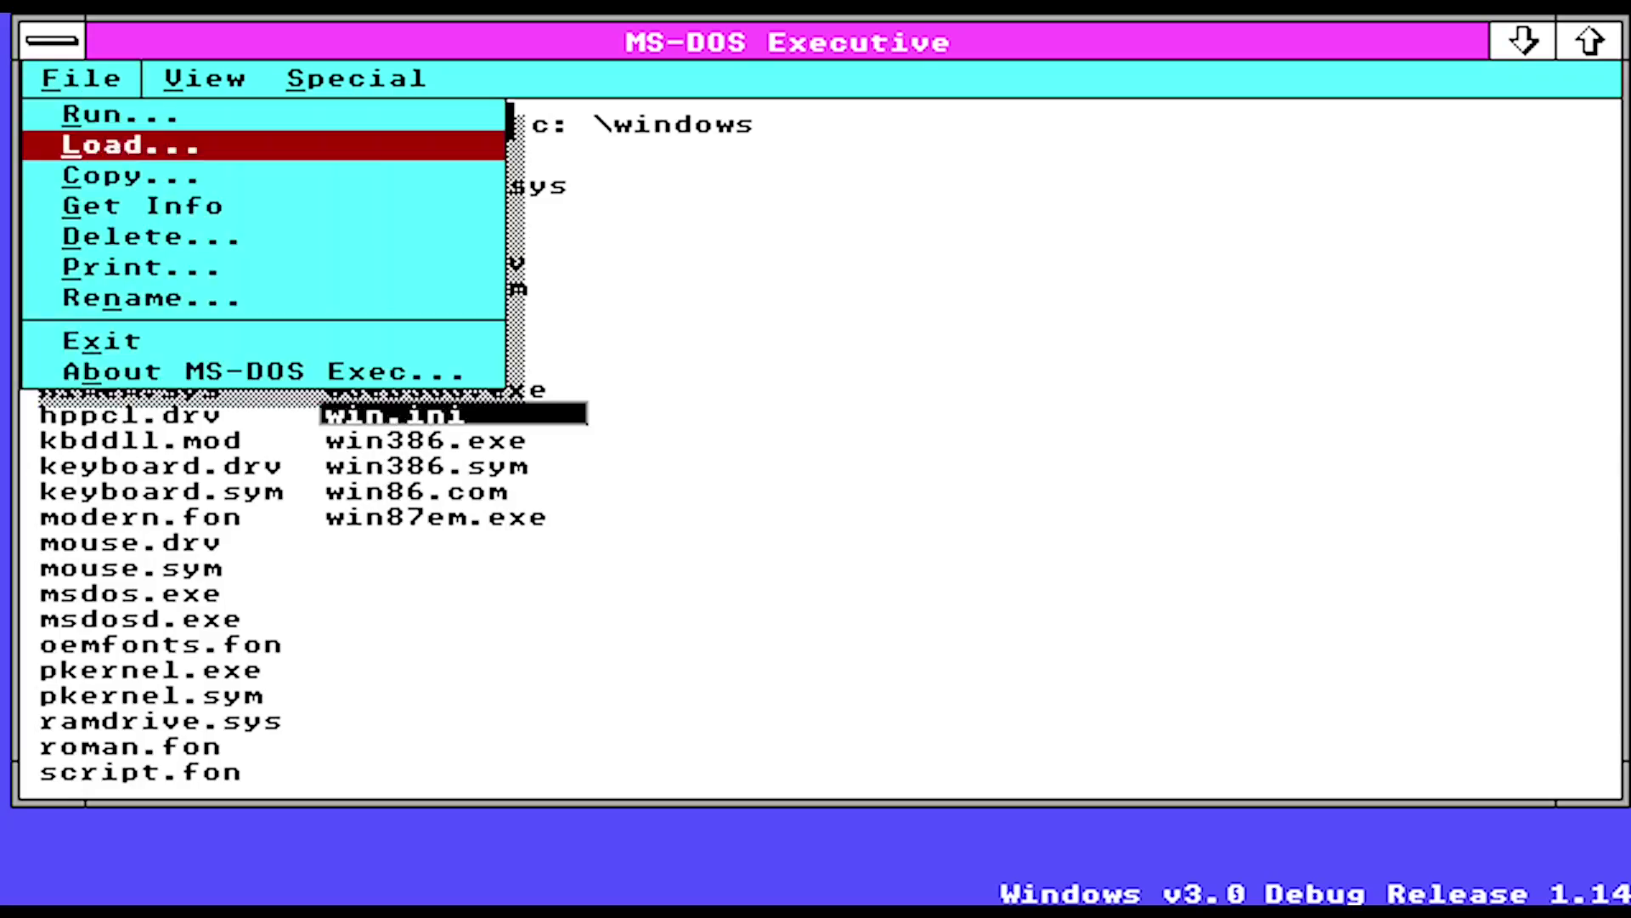
left_click(149, 238)
left_click(472, 331)
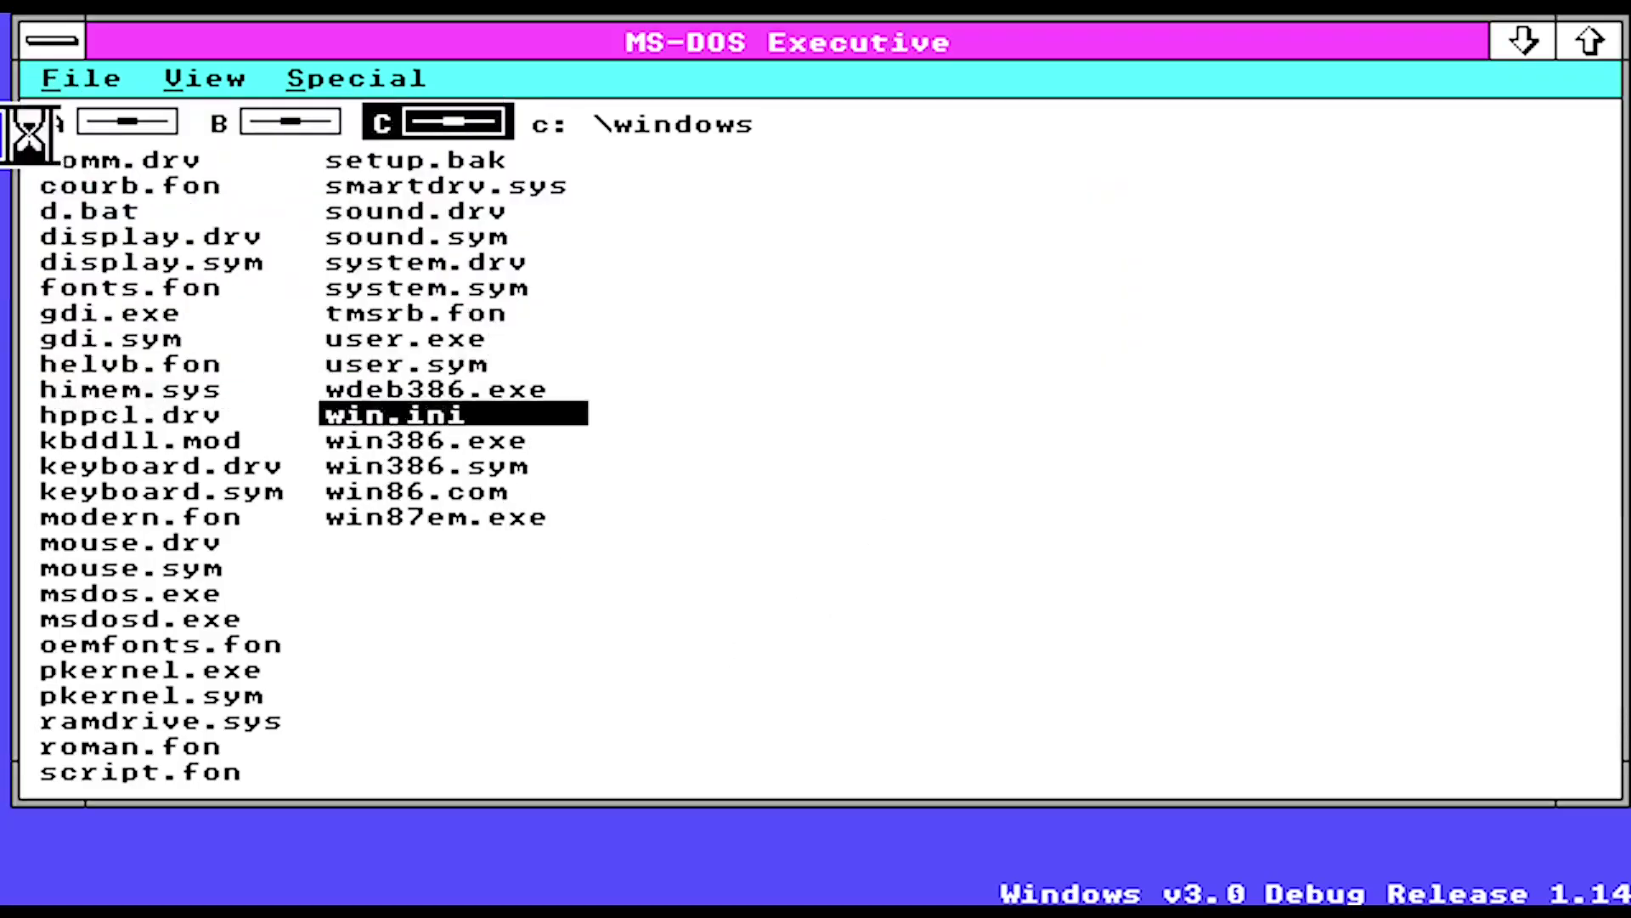
left_click(51, 40)
left_click(80, 239)
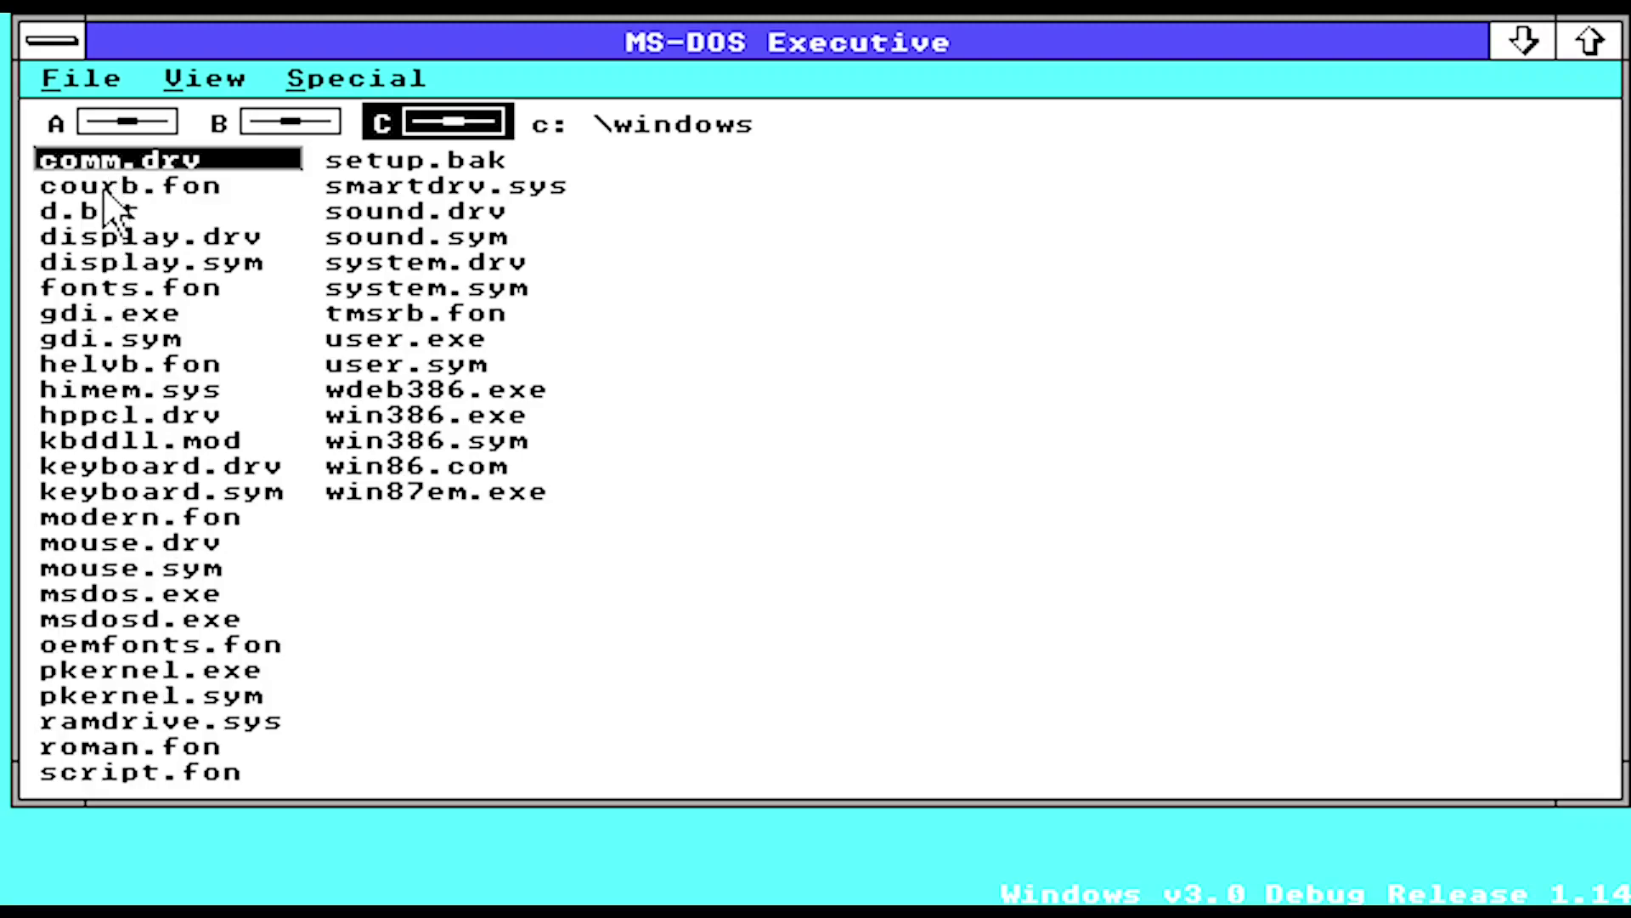
left_click(209, 627)
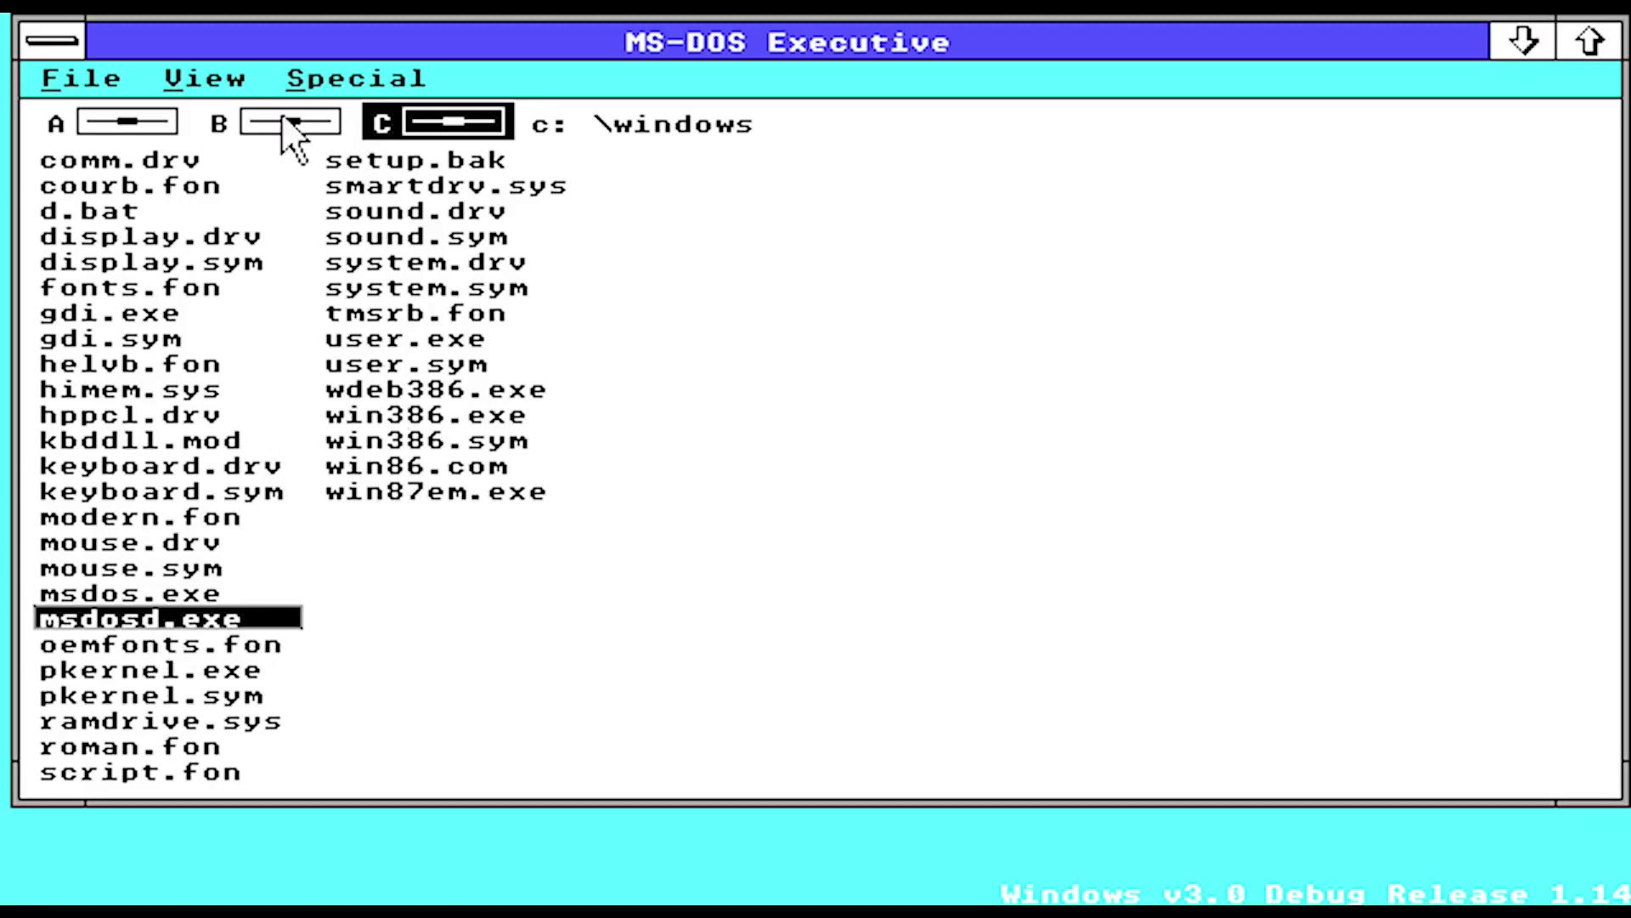
left_click(110, 79)
mouse_move(204, 78)
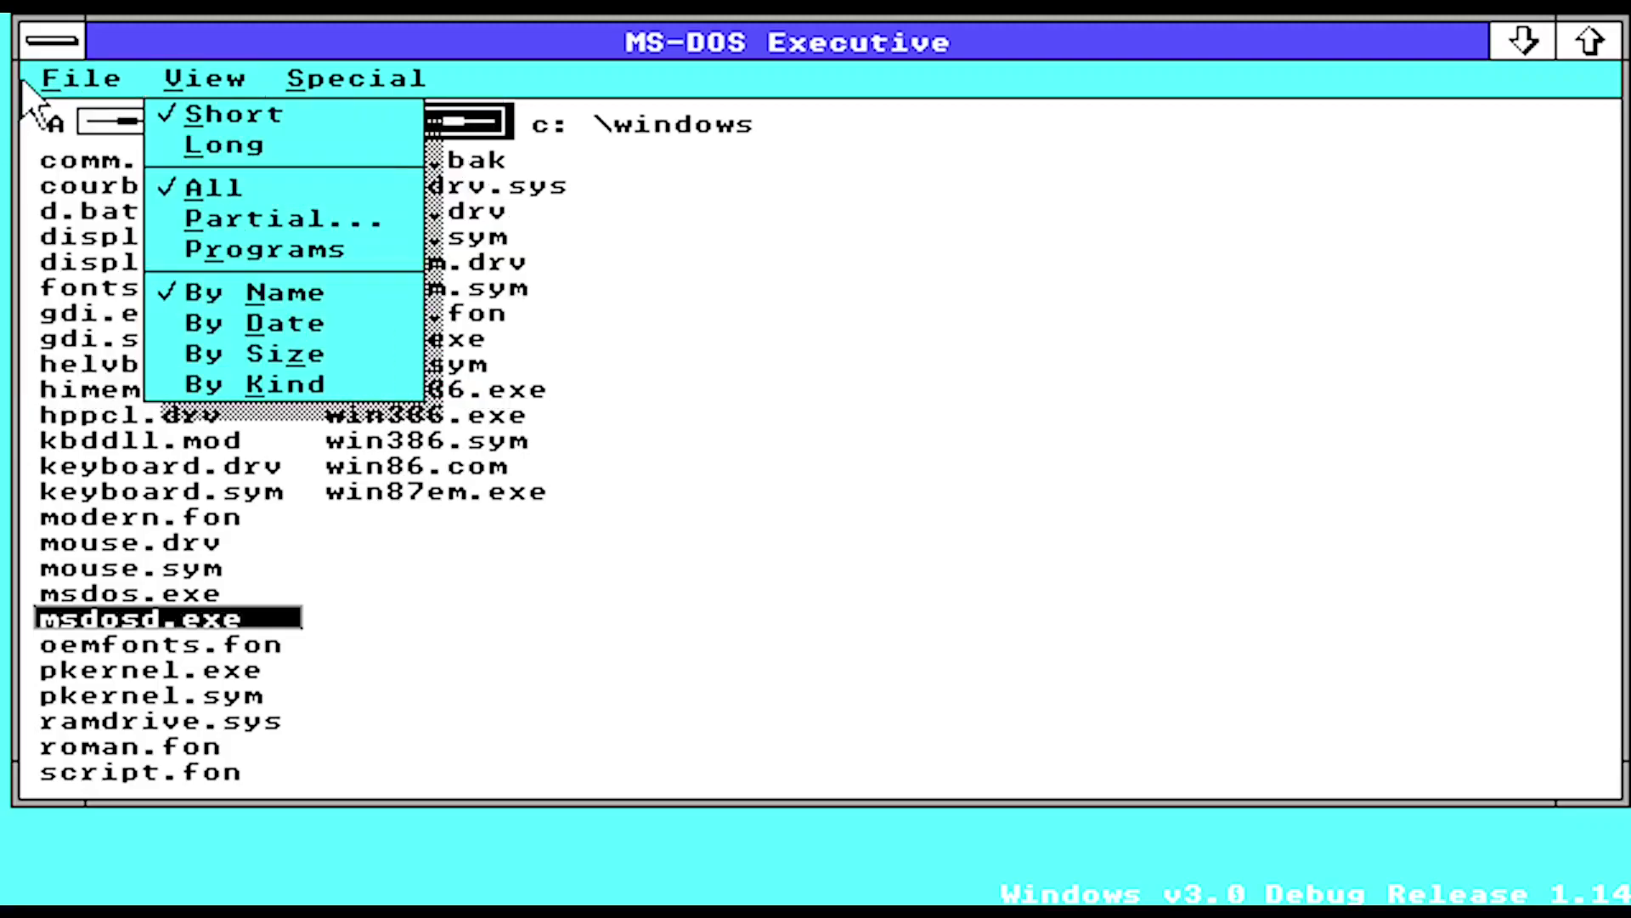
mouse_move(51, 40)
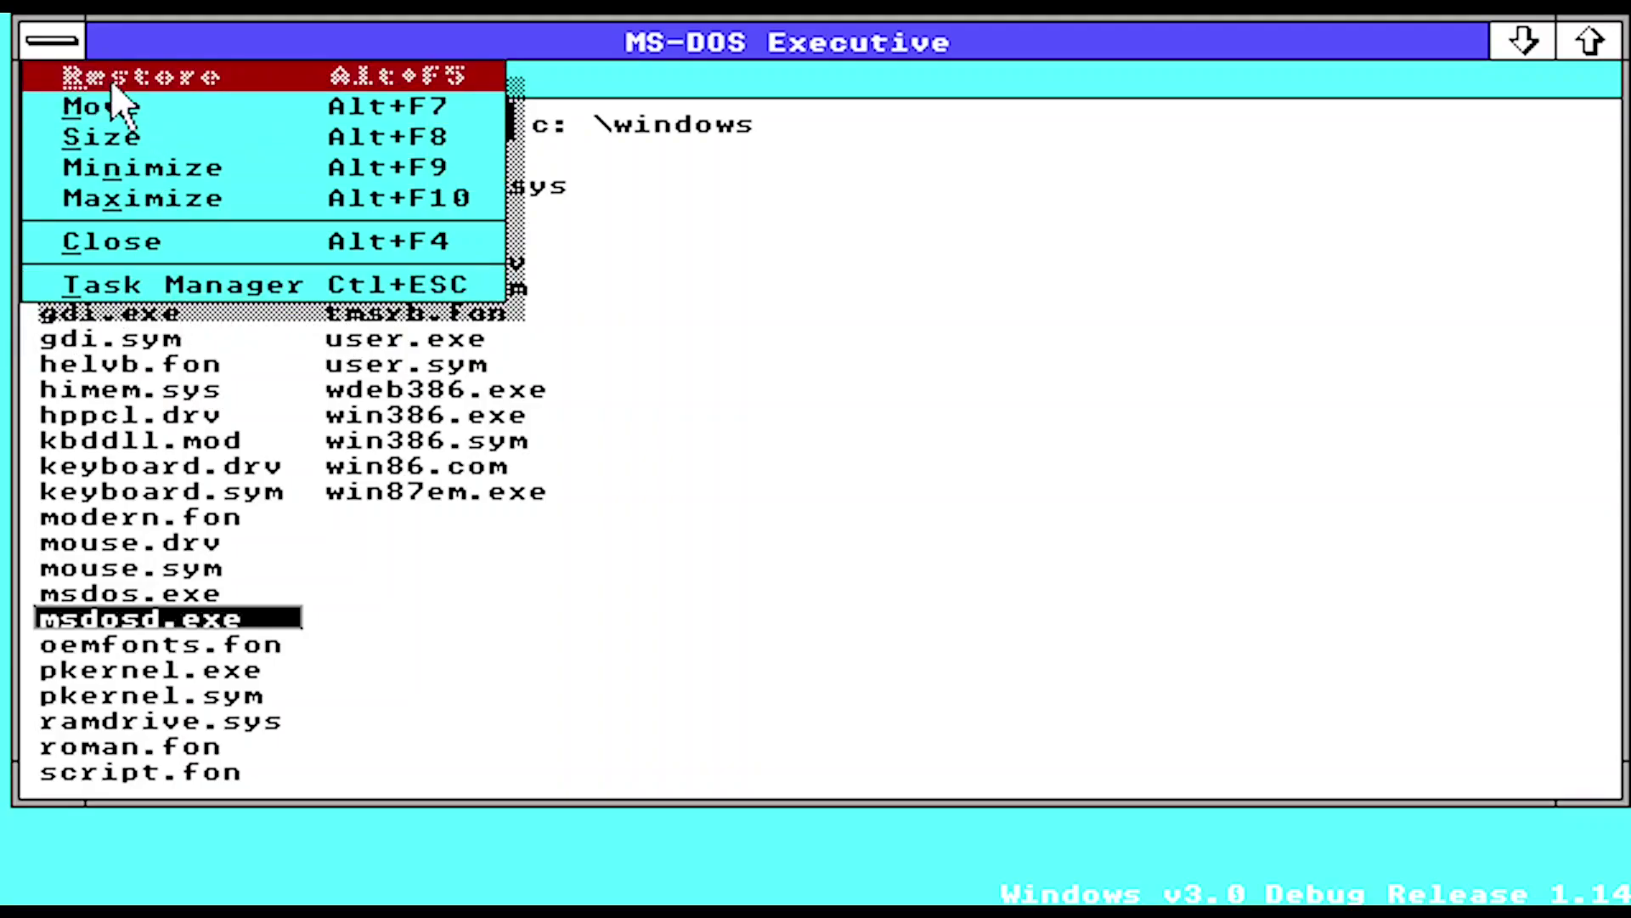
left_click(782, 270)
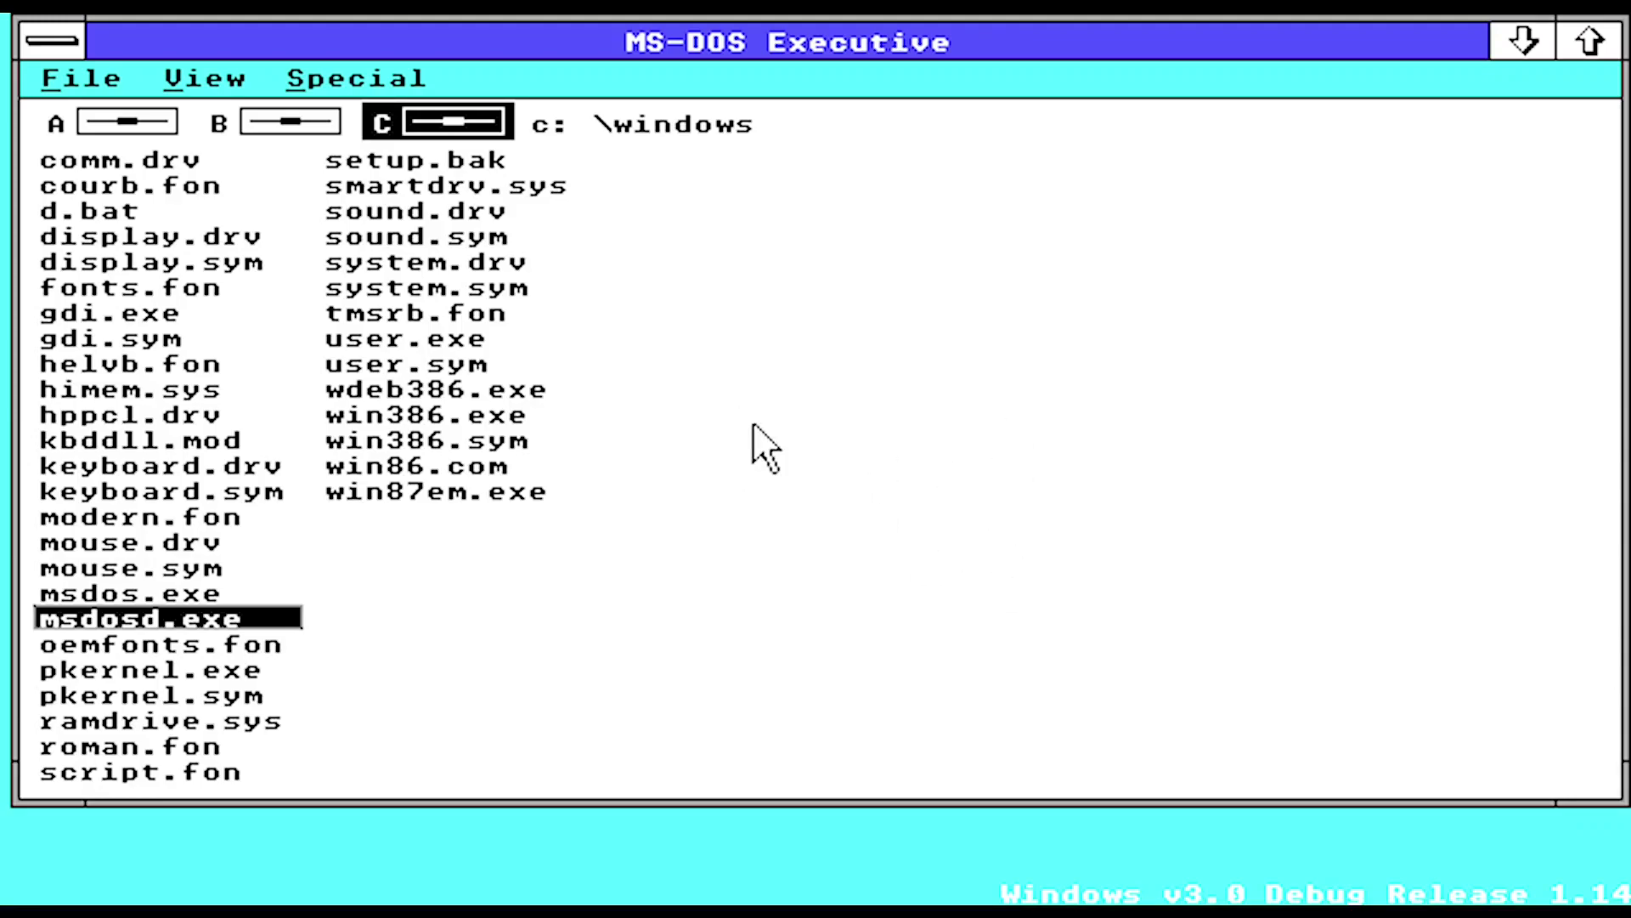
- Close the MS-DOS Executive by double-clicking its Control-menu box to raise End Session
left_click(326, 83)
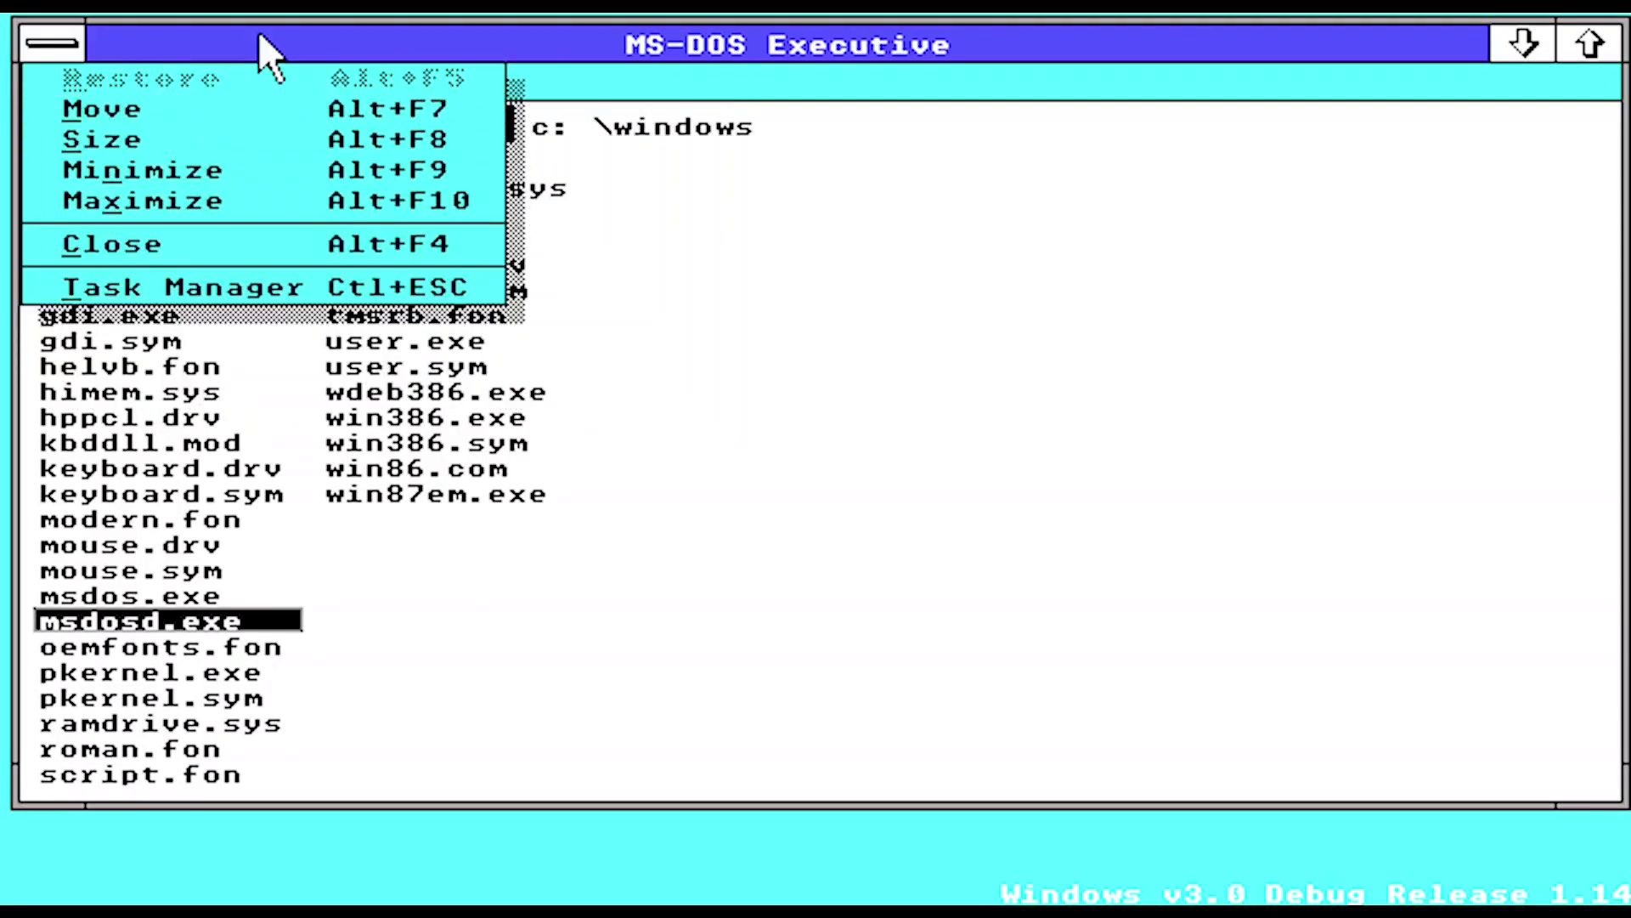
left_click(259, 34)
left_click(76, 81)
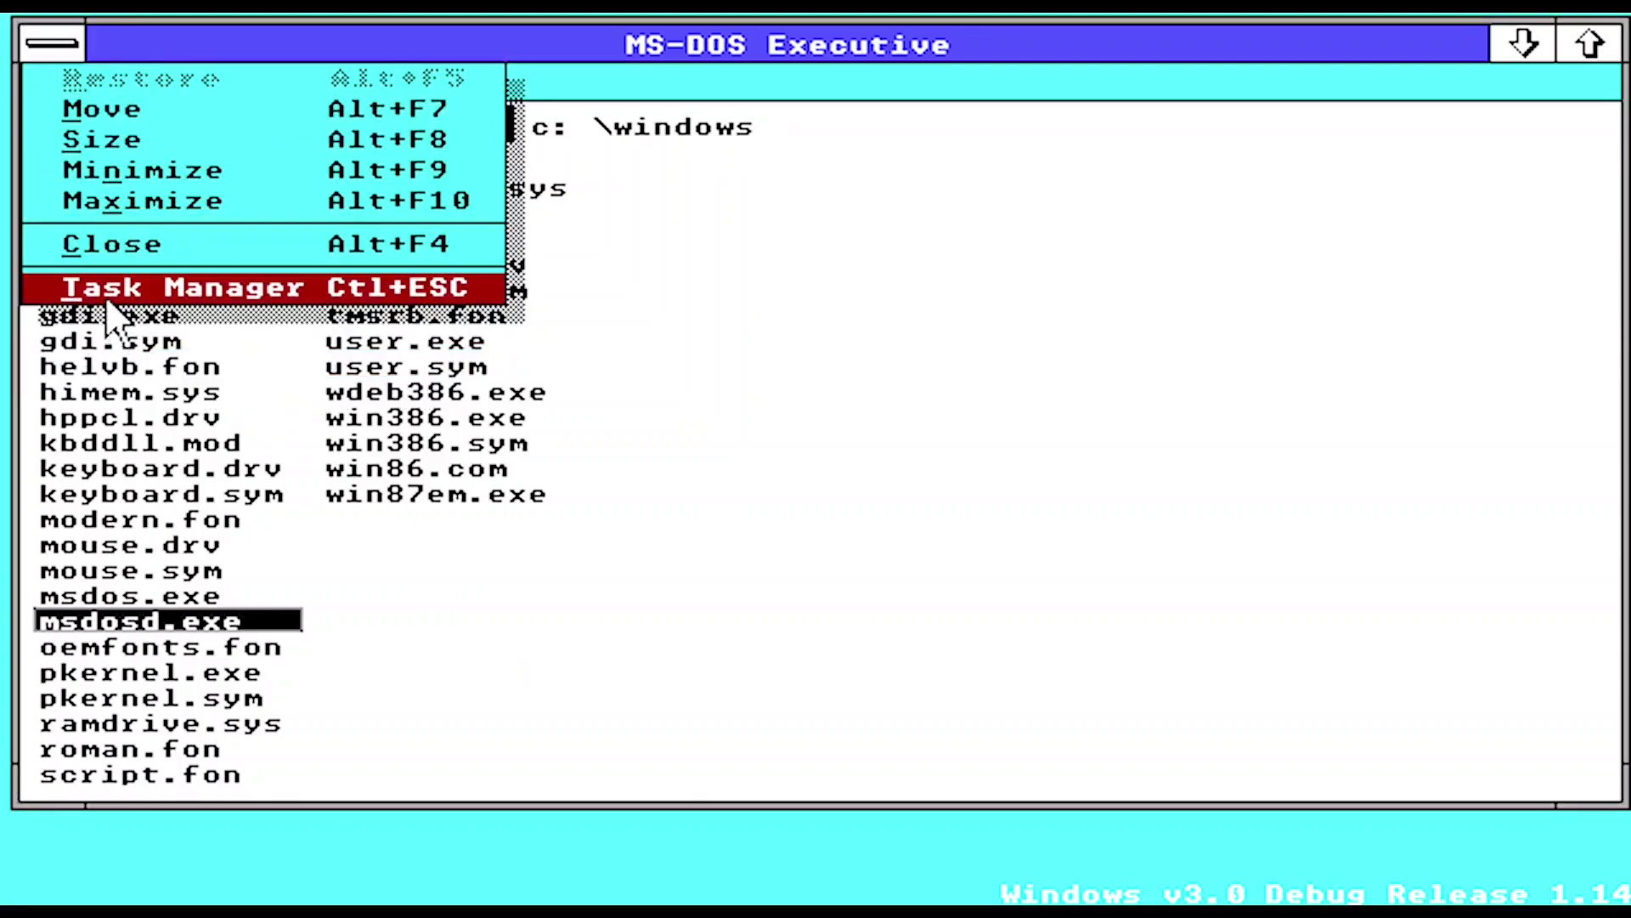
left_click(111, 321)
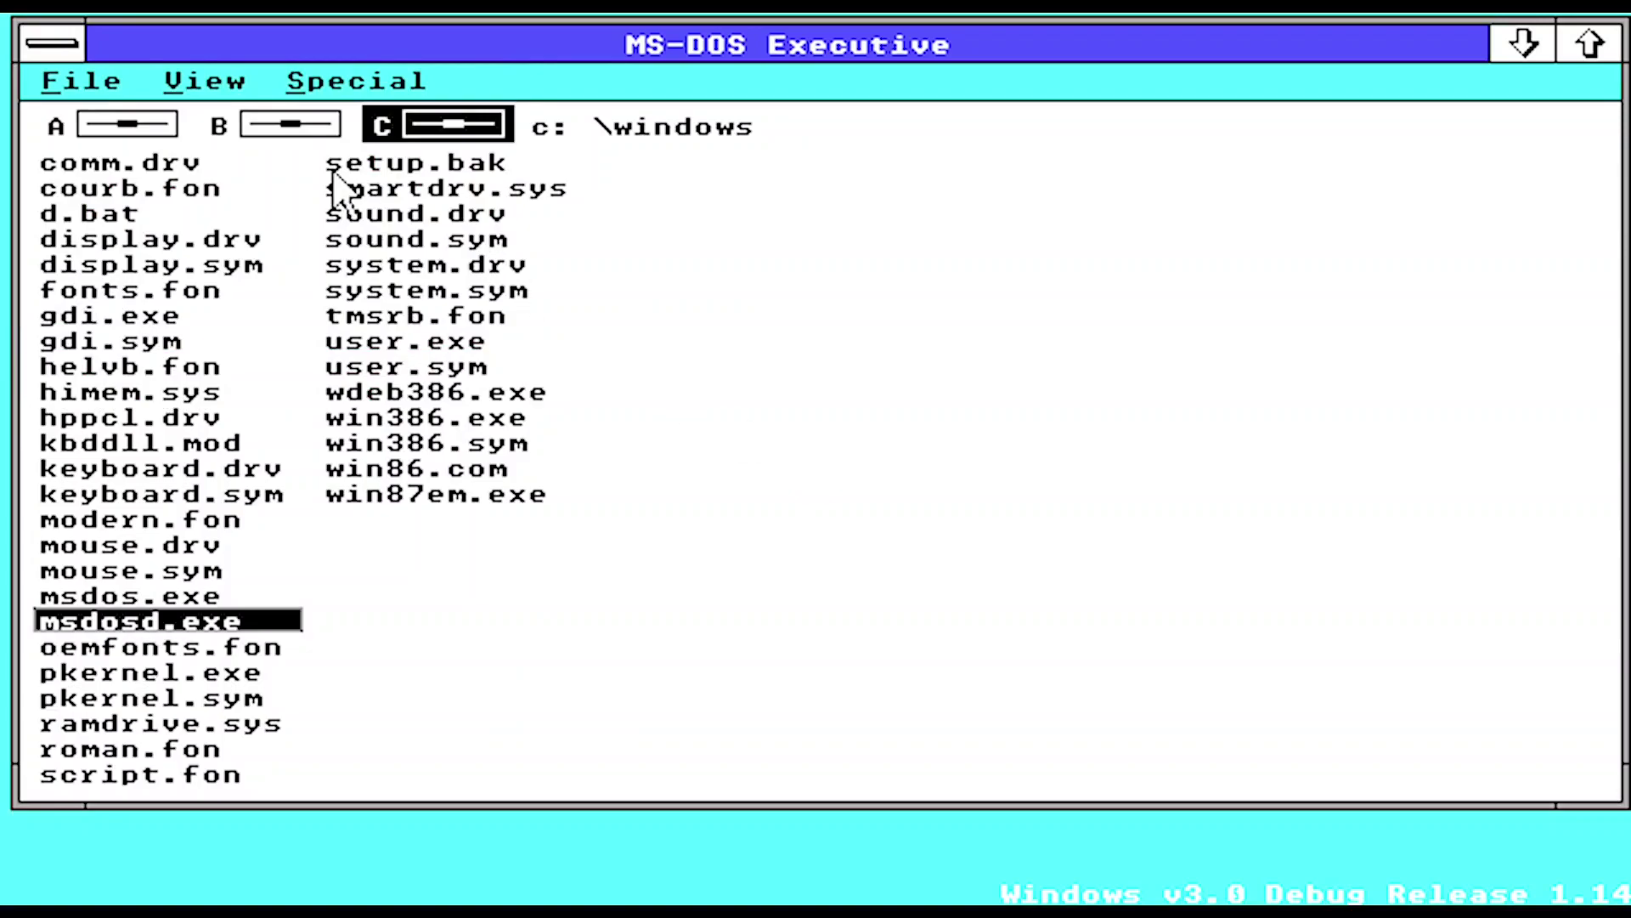
left_click(46, 38)
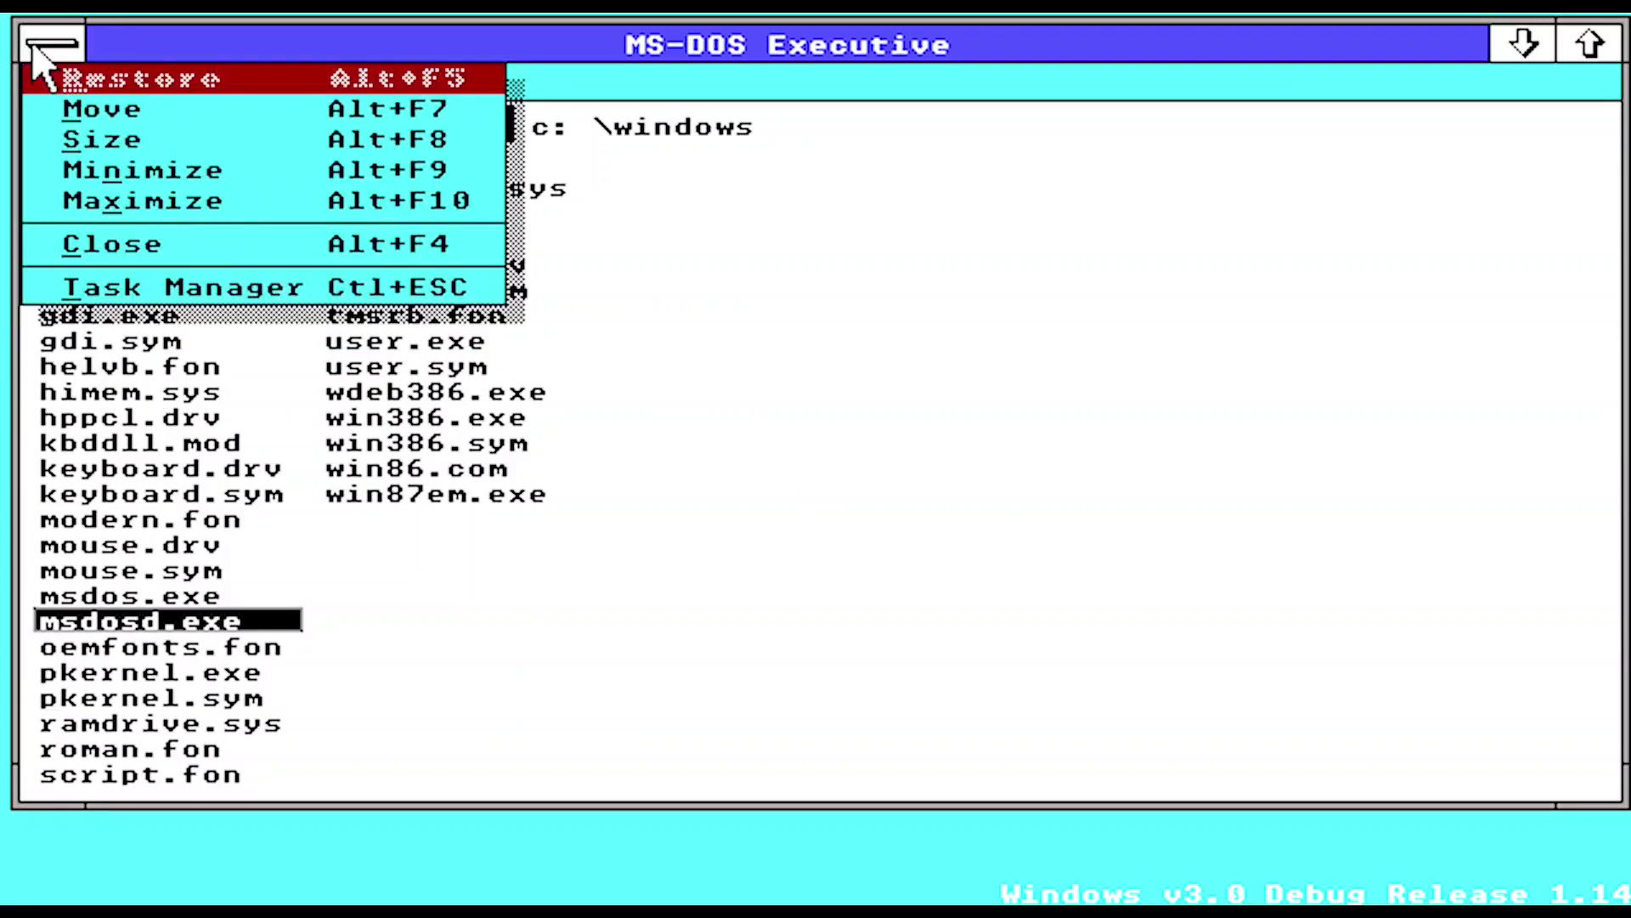
double_click(34, 47)
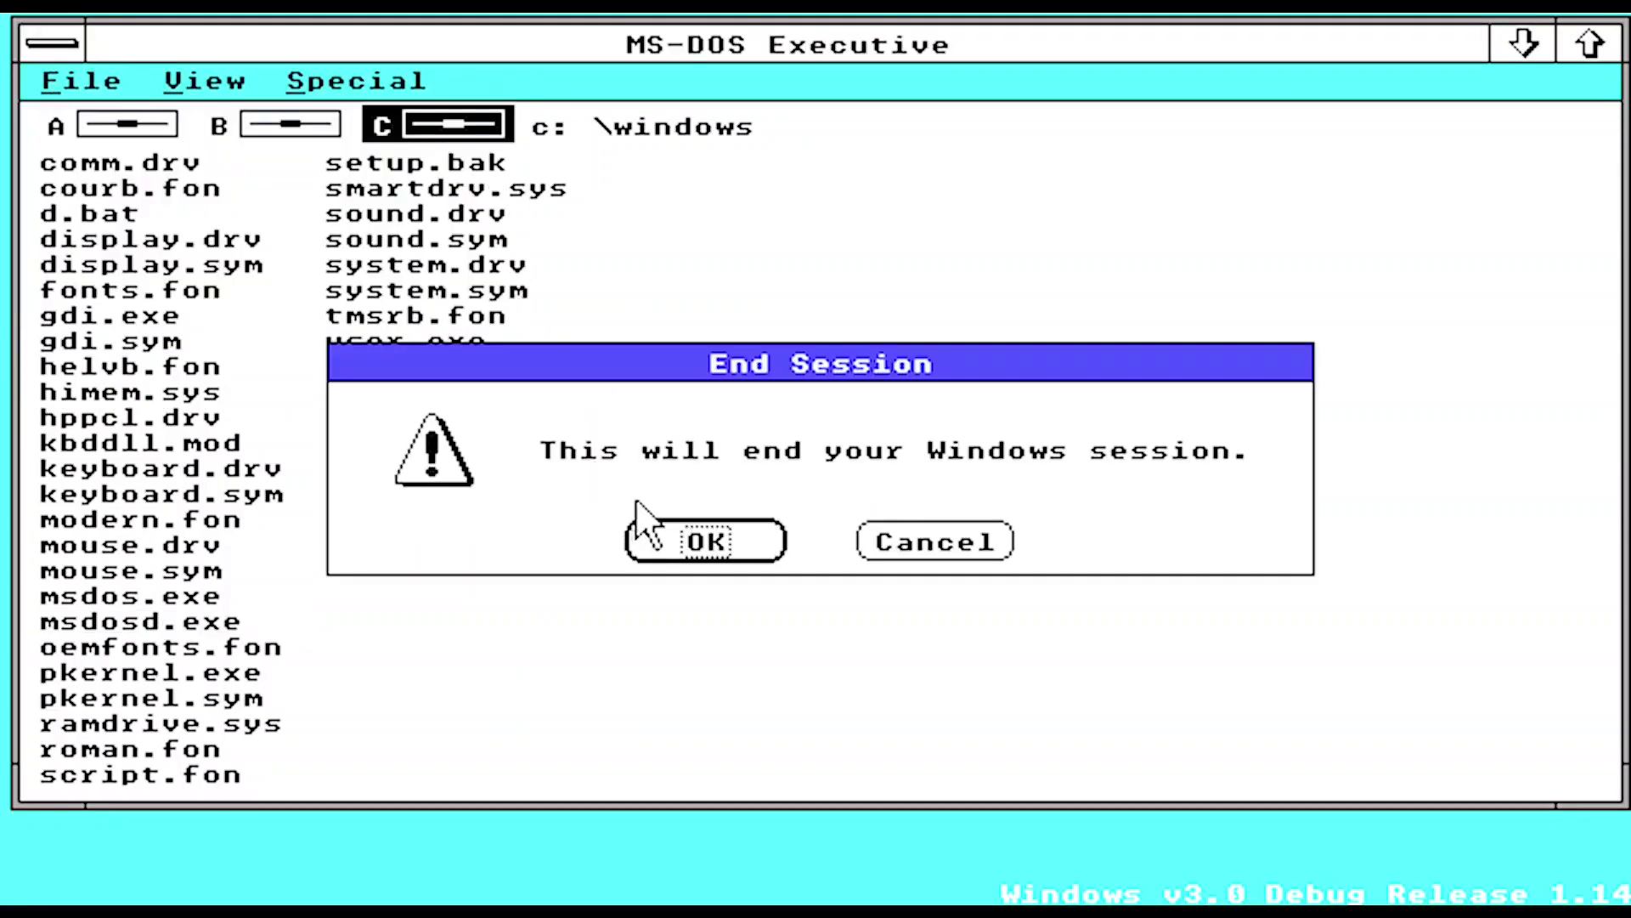